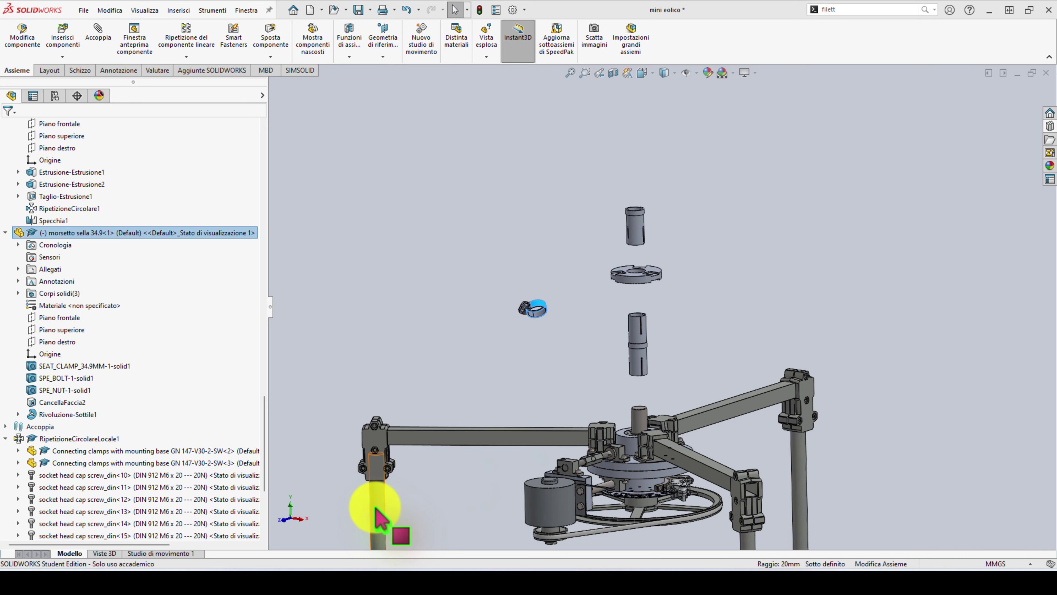
# - Copy the GN 990 1000 mm connecting tube and place the copy standing upright
pyautogui.click(380, 517)
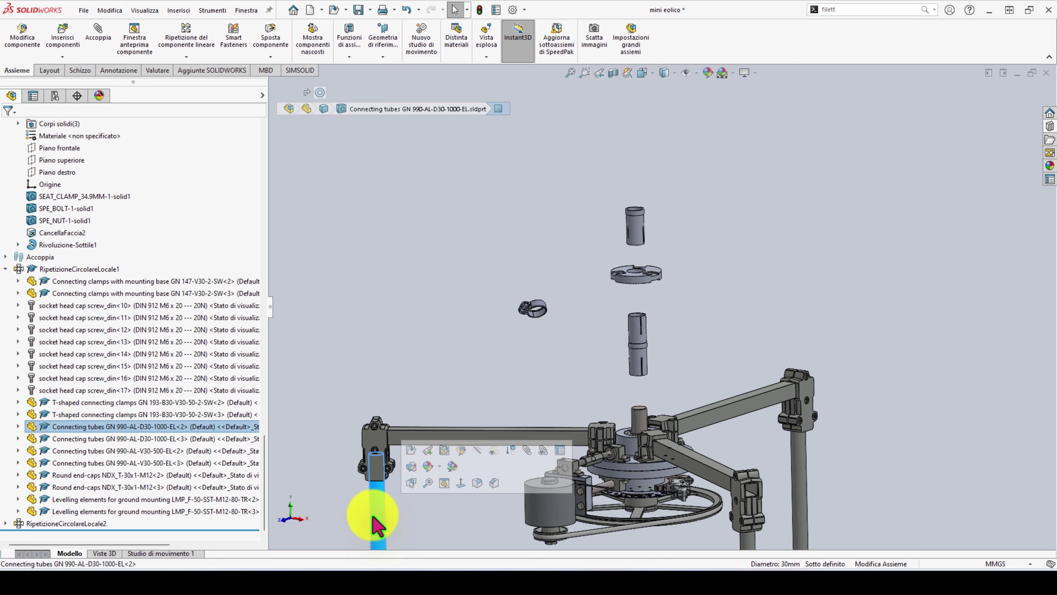
pyautogui.rightClick(380, 517)
pyautogui.moveTo(377, 517)
pyautogui.mouseDown()
pyautogui.moveTo(587, 153)
pyautogui.moveTo(590, 323)
pyautogui.mouseUp()
# - Make the new tube concentric with the assembly's central axis Assi1
pyautogui.scroll(5, 82, 212)
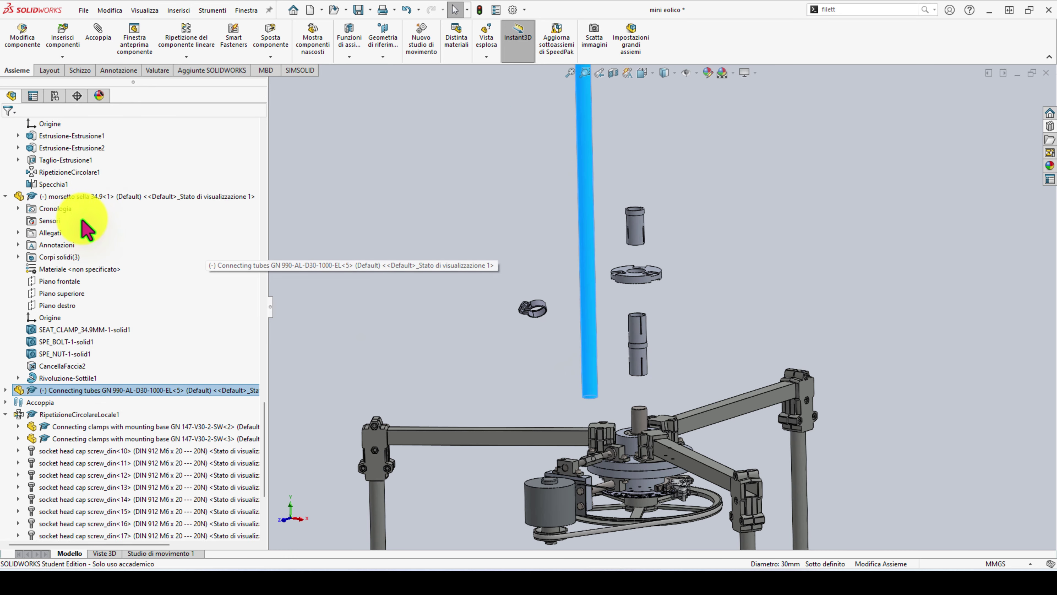
pyautogui.scroll(5, 86, 212)
pyautogui.scroll(5, 82, 236)
pyautogui.scroll(5, 83, 265)
pyautogui.scroll(8, 83, 265)
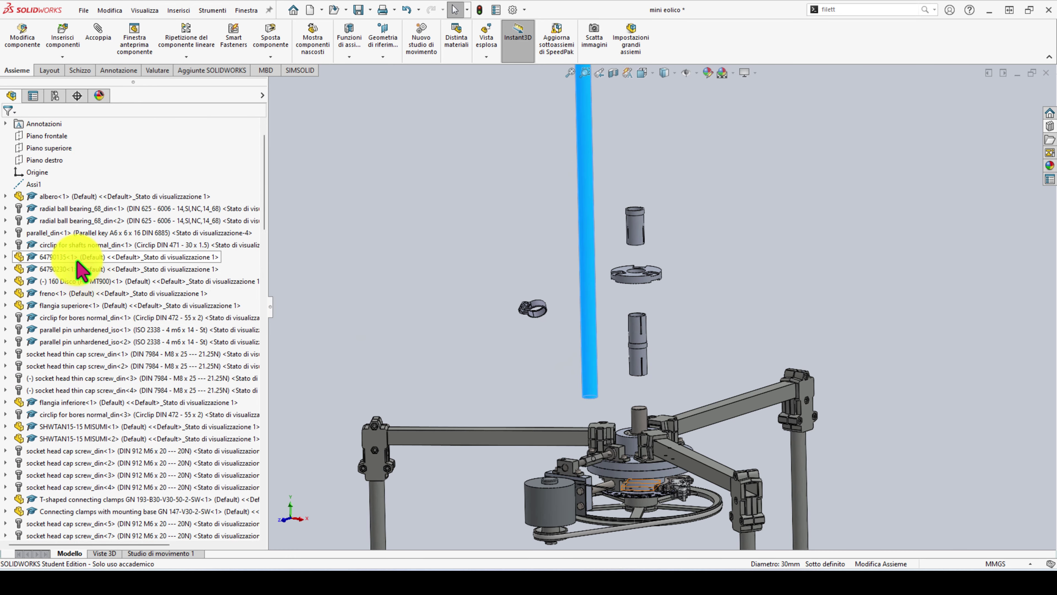
pyautogui.click(29, 186)
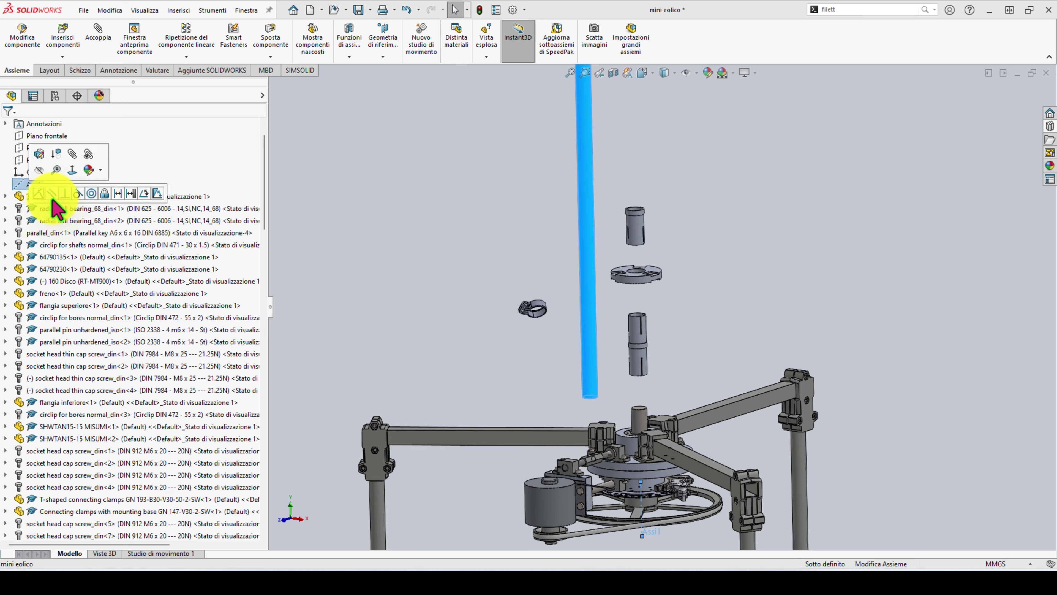
pyautogui.click(91, 194)
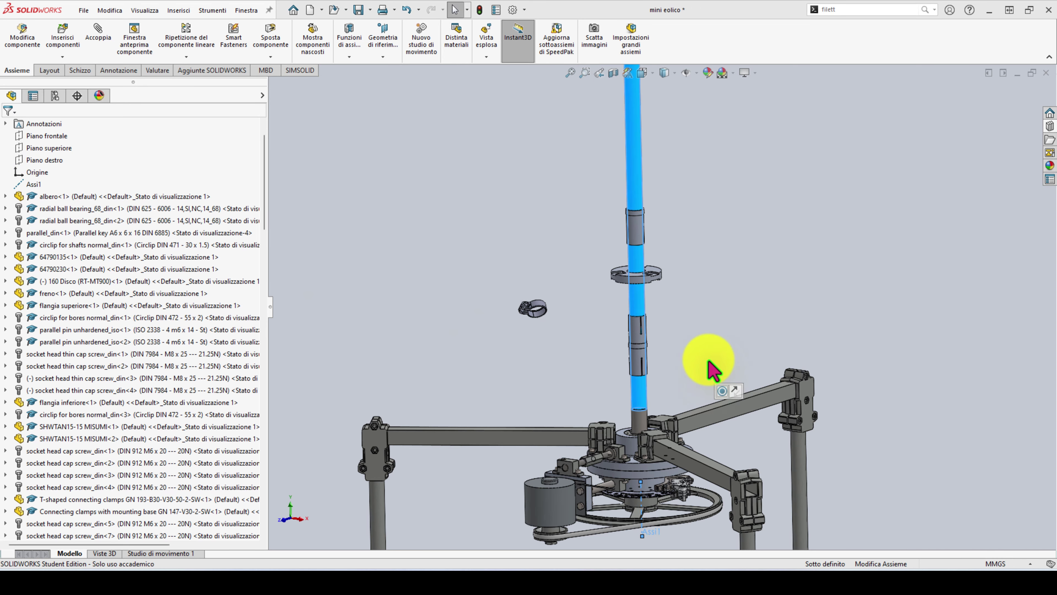
# - Bring the 34.9 seat clamp beside the vertical tube and make it concentric with it
pyautogui.click(694, 357)
pyautogui.scroll(-3, 658, 379)
pyautogui.scroll(-2, 616, 408)
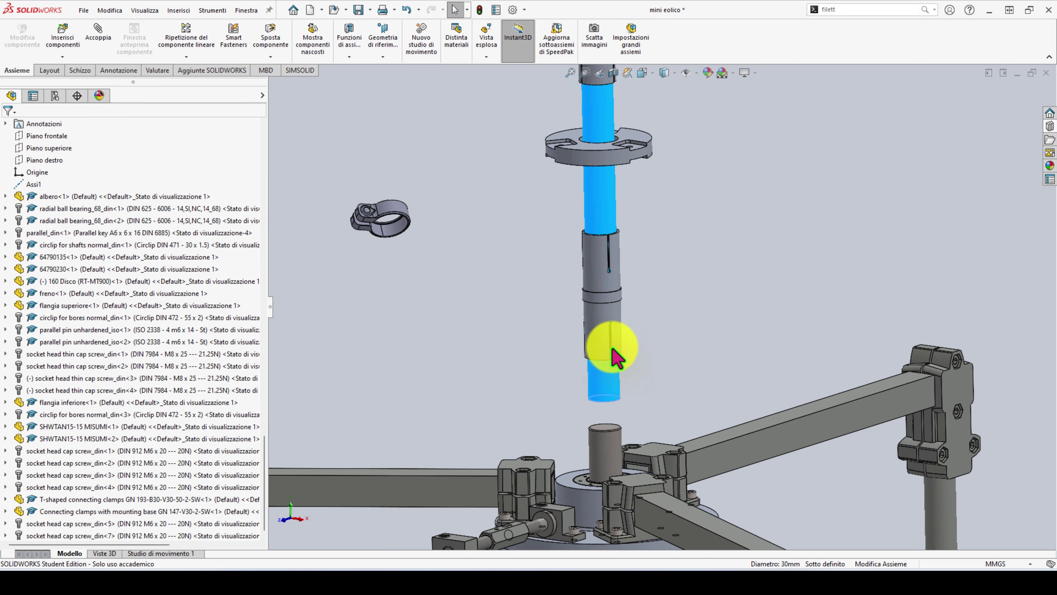
pyautogui.click(620, 323)
pyautogui.scroll(-3, 623, 349)
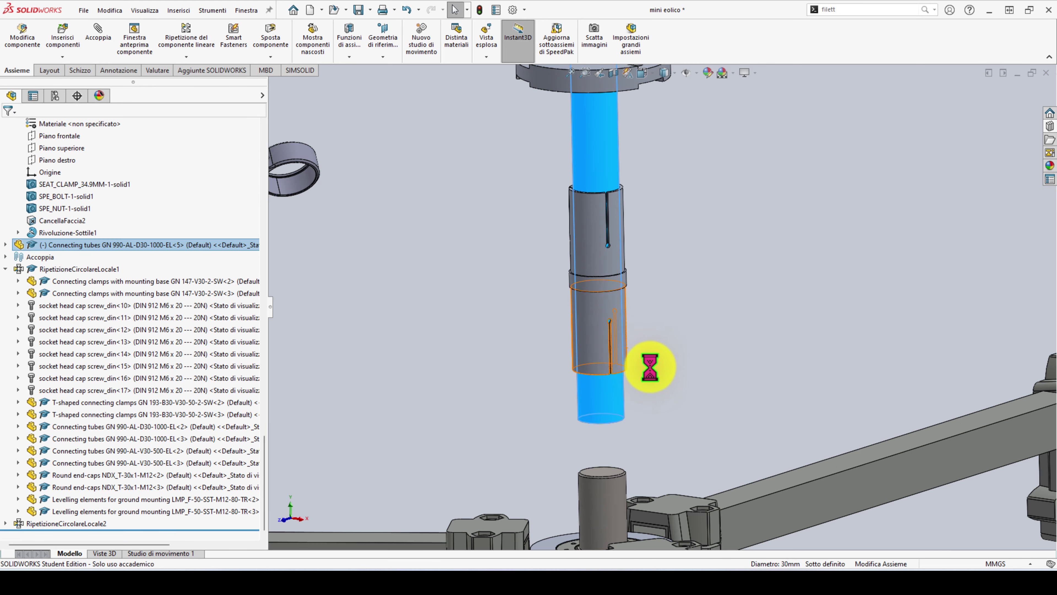
pyautogui.scroll(3, 616, 342)
pyautogui.moveTo(420, 219); pyautogui.dragTo(554, 353)
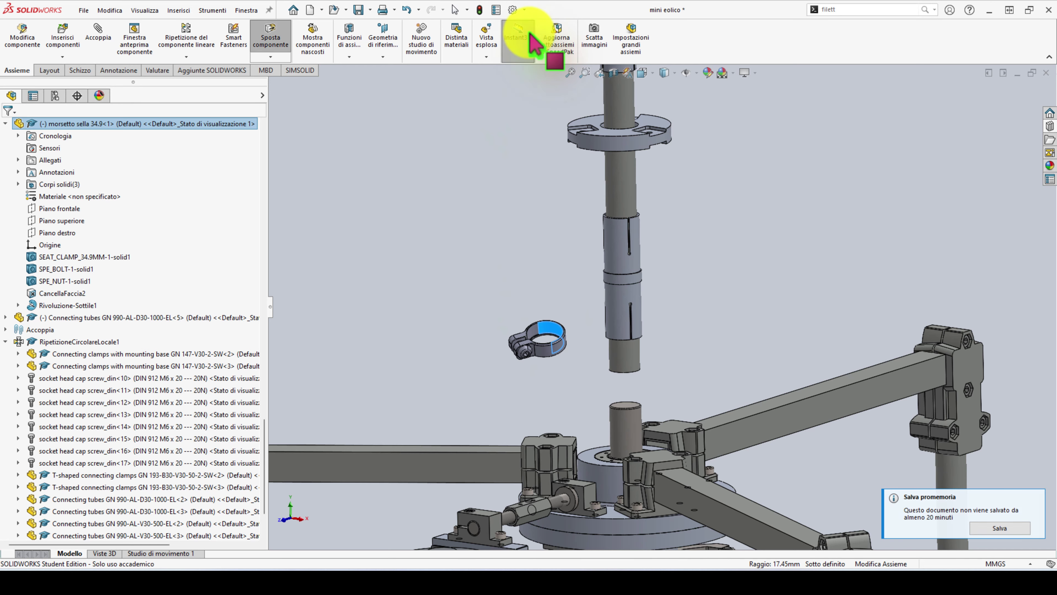
pyautogui.scroll(-2, 602, 296)
pyautogui.keyDown('ctrl'); pyautogui.click(653, 394); pyautogui.keyUp('ctrl')
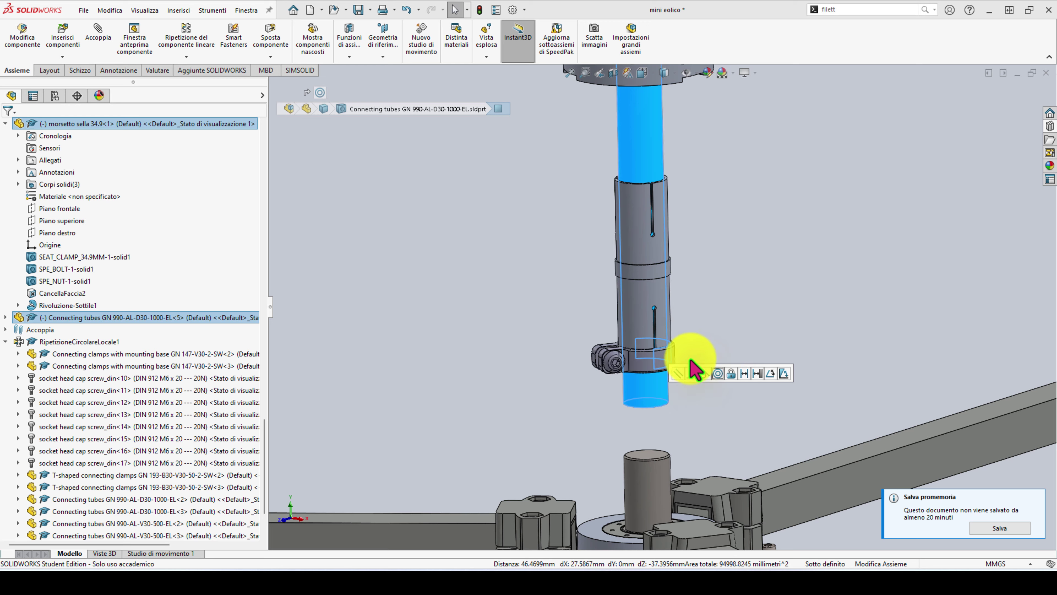
pyautogui.click(693, 370)
# - Mate the seat clamp's face coincident with the shaft collar's face
pyautogui.scroll(-3, 693, 400)
pyautogui.click(643, 387)
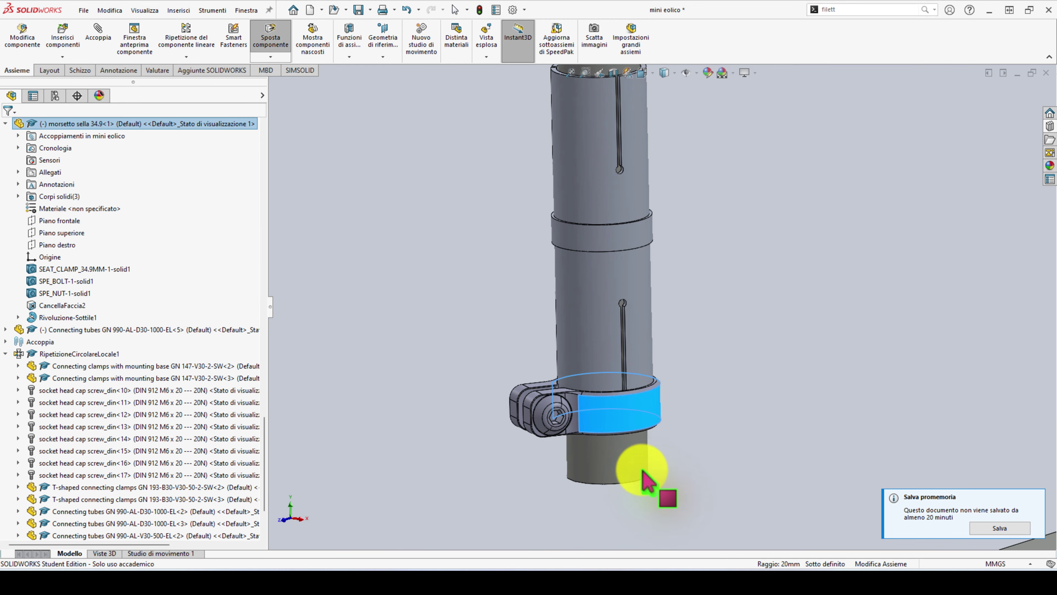
pyautogui.moveTo(649, 495); pyautogui.dragTo(603, 505, button='middle')
pyautogui.scroll(-3, 670, 413)
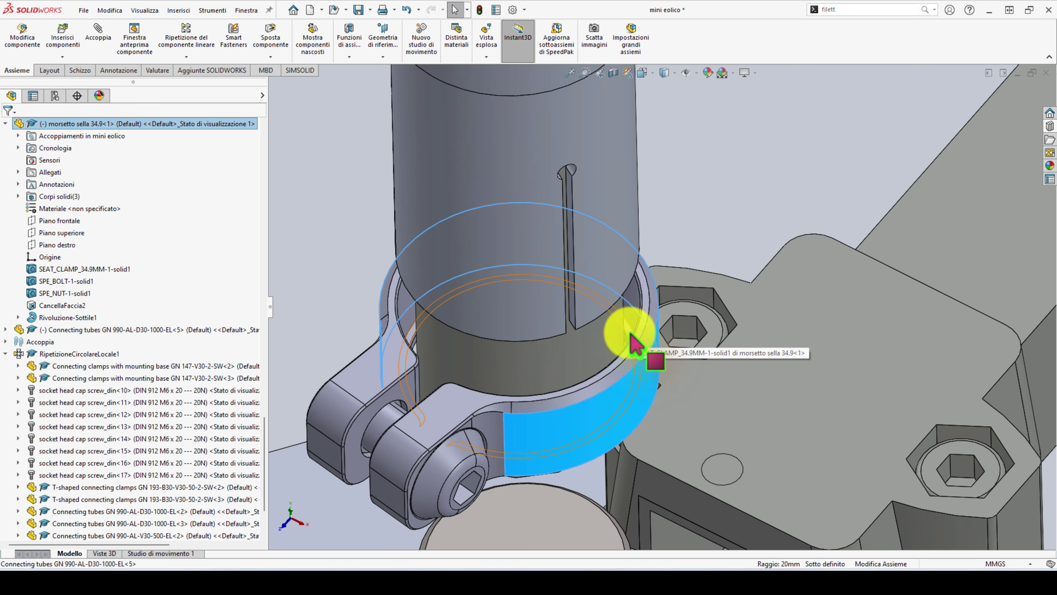
pyautogui.scroll(-3, 636, 344)
pyautogui.moveTo(641, 329)
pyautogui.mouseDown(button='middle')
pyautogui.moveTo(632, 244)
pyautogui.moveTo(596, 129)
pyautogui.mouseUp(button='middle')
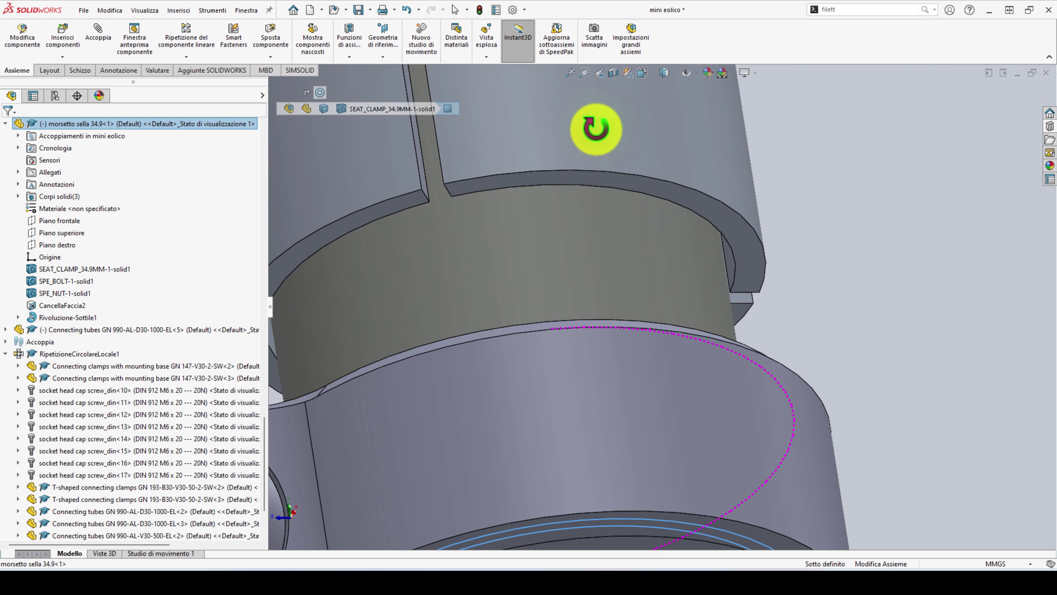
pyautogui.click(748, 257)
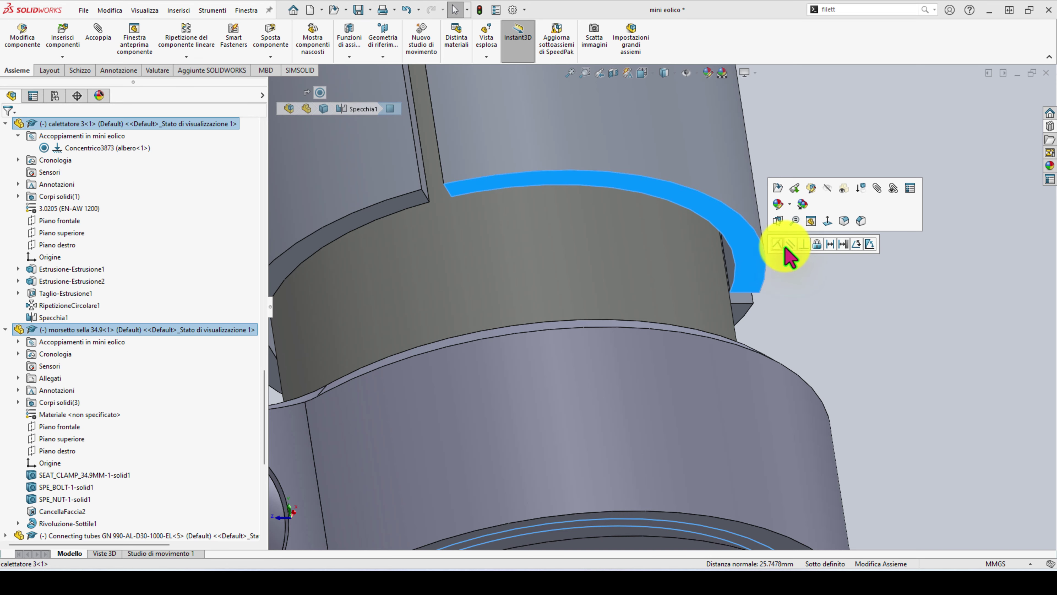
pyautogui.click(777, 245)
pyautogui.scroll(5, 753, 389)
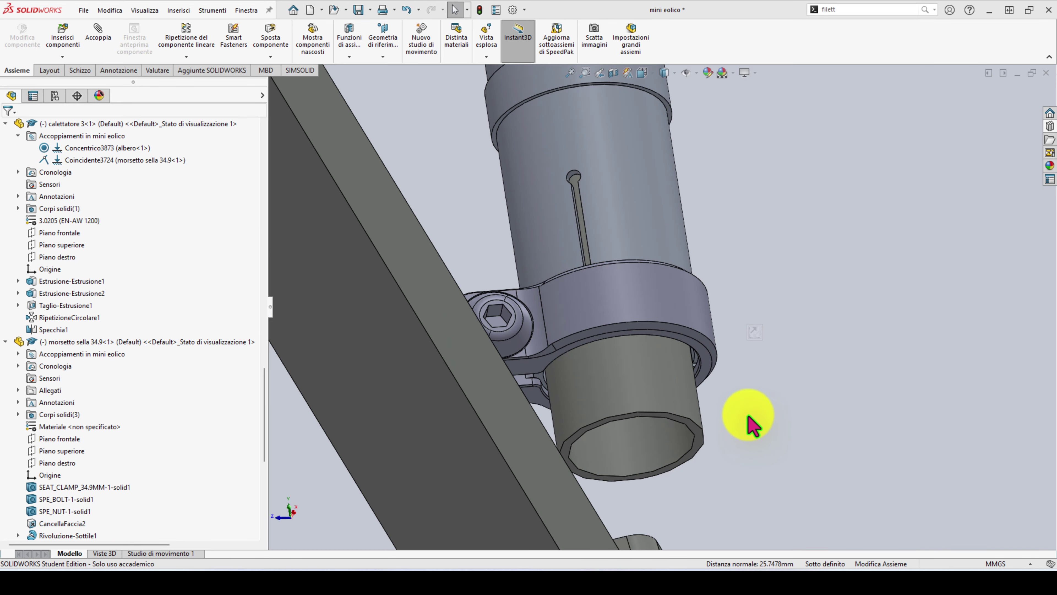
pyautogui.scroll(-3, 682, 410)
# - Lower the tube and mate its bottom end coincident with the base cylinder's top edge
pyautogui.moveTo(682, 410)
pyautogui.mouseDown(button='middle')
pyautogui.moveTo(680, 539)
pyautogui.moveTo(668, 416)
pyautogui.moveTo(654, 493)
pyautogui.moveTo(714, 327)
pyautogui.moveTo(708, 342)
pyautogui.moveTo(685, 279)
pyautogui.moveTo(670, 367)
pyautogui.moveTo(670, 286)
pyautogui.mouseUp(button='middle')
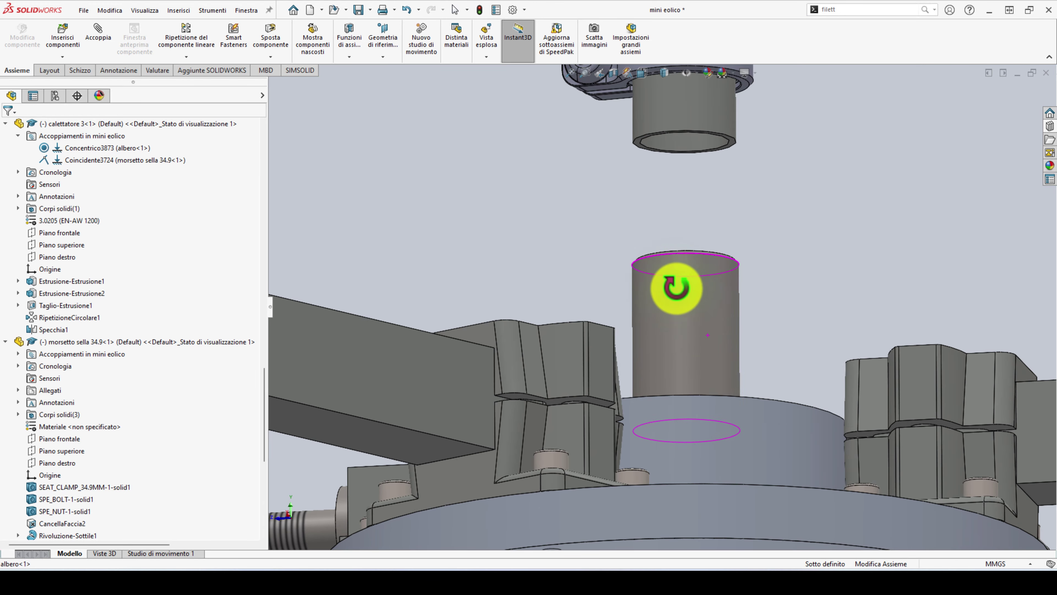
pyautogui.moveTo(689, 106)
pyautogui.mouseDown()
pyautogui.moveTo(685, 219)
pyautogui.moveTo(722, 297)
pyautogui.mouseUp()
pyautogui.scroll(-3, 737, 266)
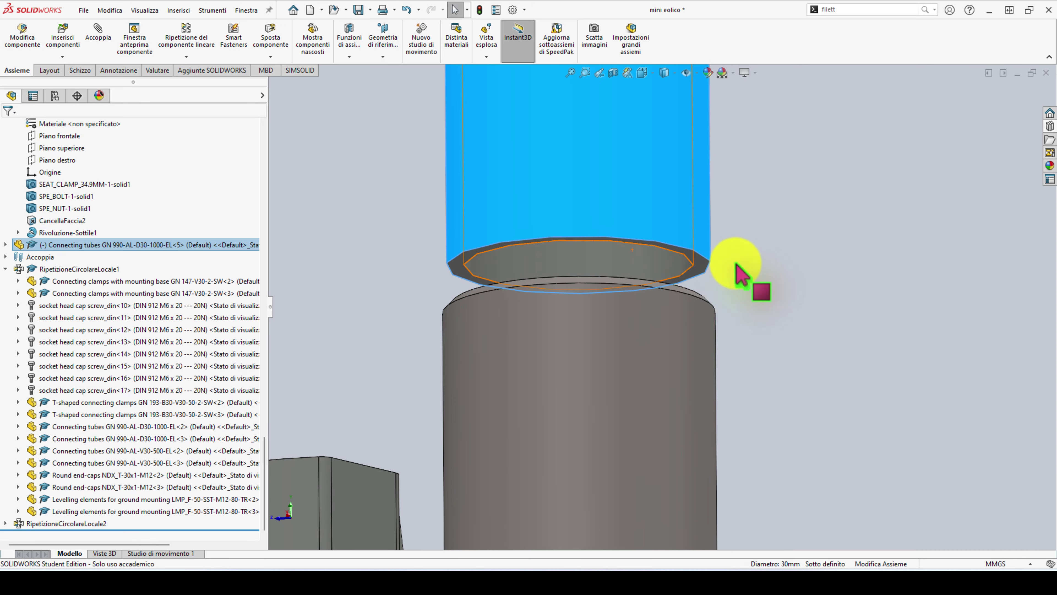
pyautogui.moveTo(699, 269); pyautogui.dragTo(686, 317, button='middle')
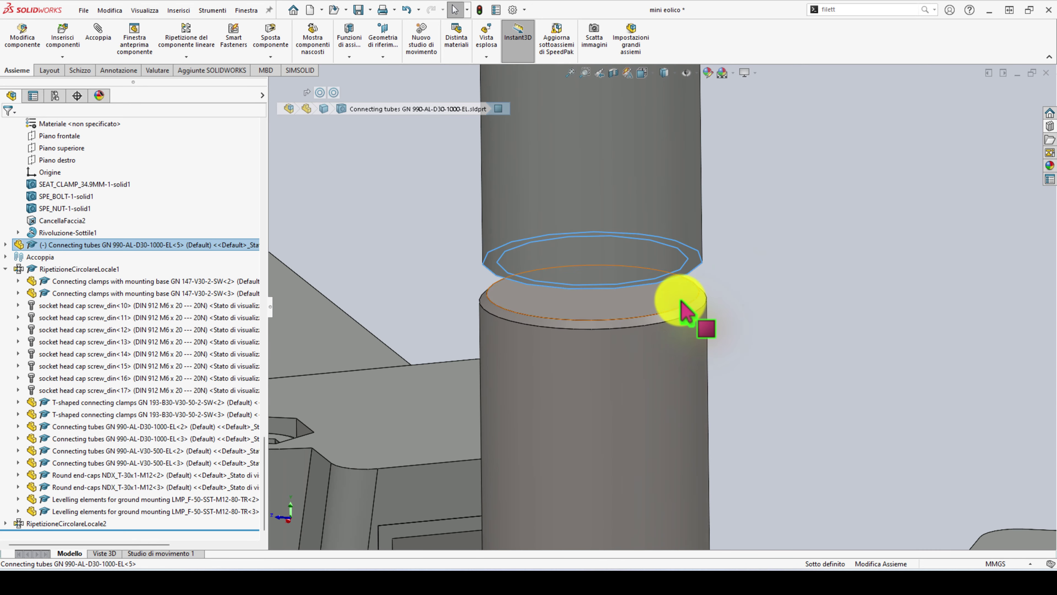
pyautogui.keyDown('ctrl'); pyautogui.click(681, 302); pyautogui.keyUp('ctrl')
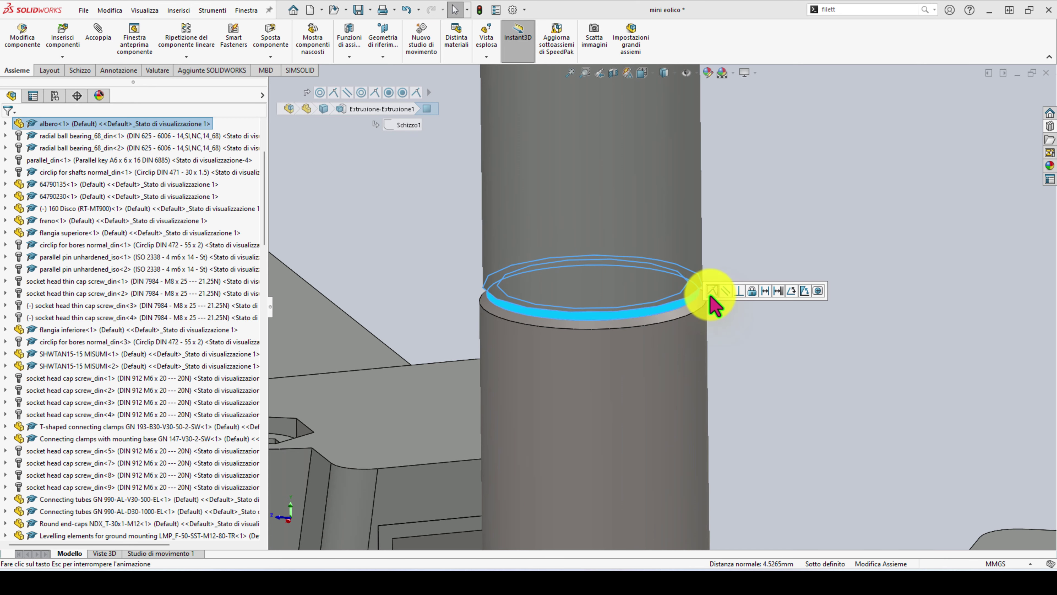
pyautogui.click(731, 348)
pyautogui.scroll(6, 705, 382)
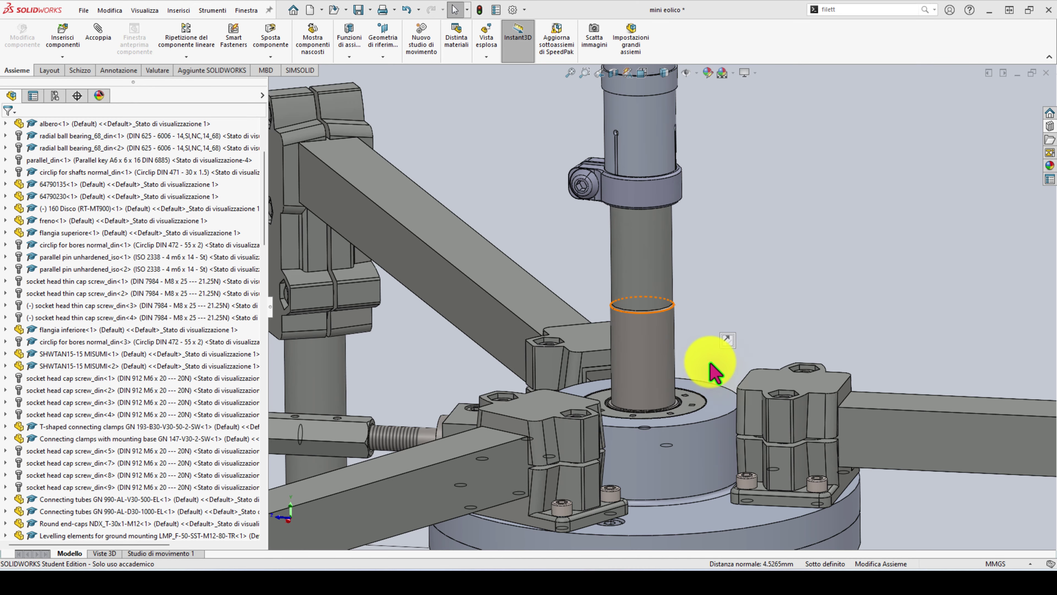
pyautogui.moveTo(671, 211)
pyautogui.mouseDown()
pyautogui.moveTo(660, 359)
pyautogui.moveTo(689, 323)
pyautogui.mouseUp()
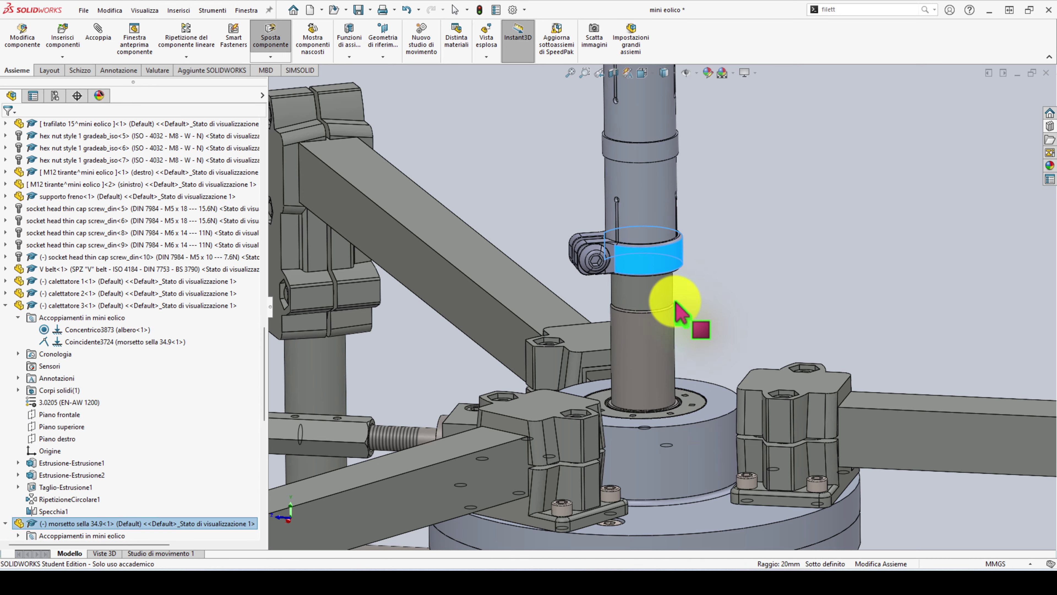
# - Mate the seat clamp coincident with the base flange's circular edge at the tube's foot
pyautogui.scroll(-5, 675, 302)
pyautogui.moveTo(678, 248); pyautogui.dragTo(656, 161, button='middle')
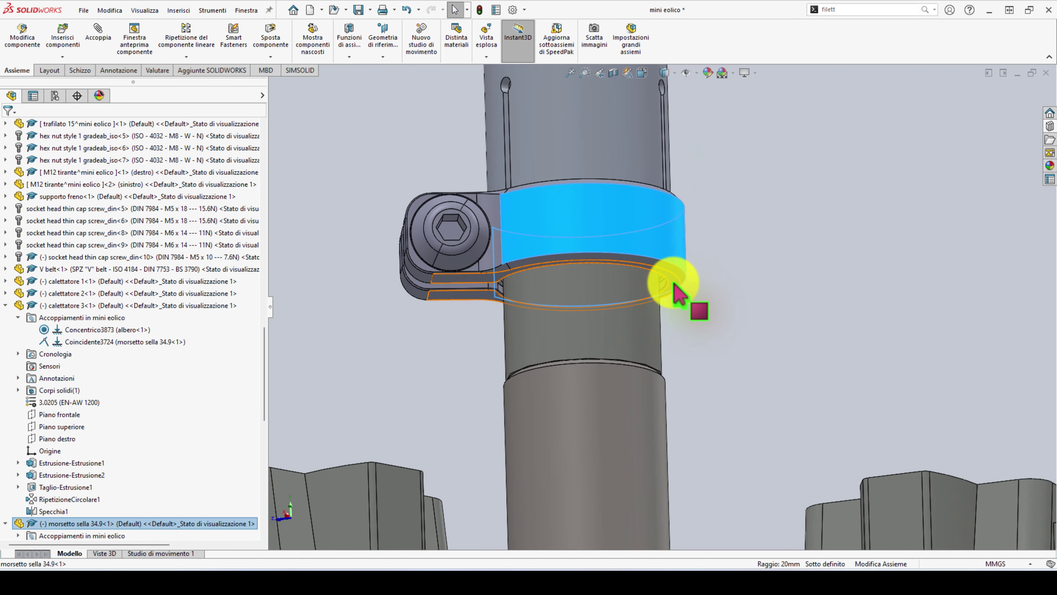
pyautogui.click(674, 284)
pyautogui.scroll(5, 680, 367)
pyautogui.moveTo(680, 366); pyautogui.dragTo(668, 484, button='middle')
pyautogui.scroll(-3, 662, 454)
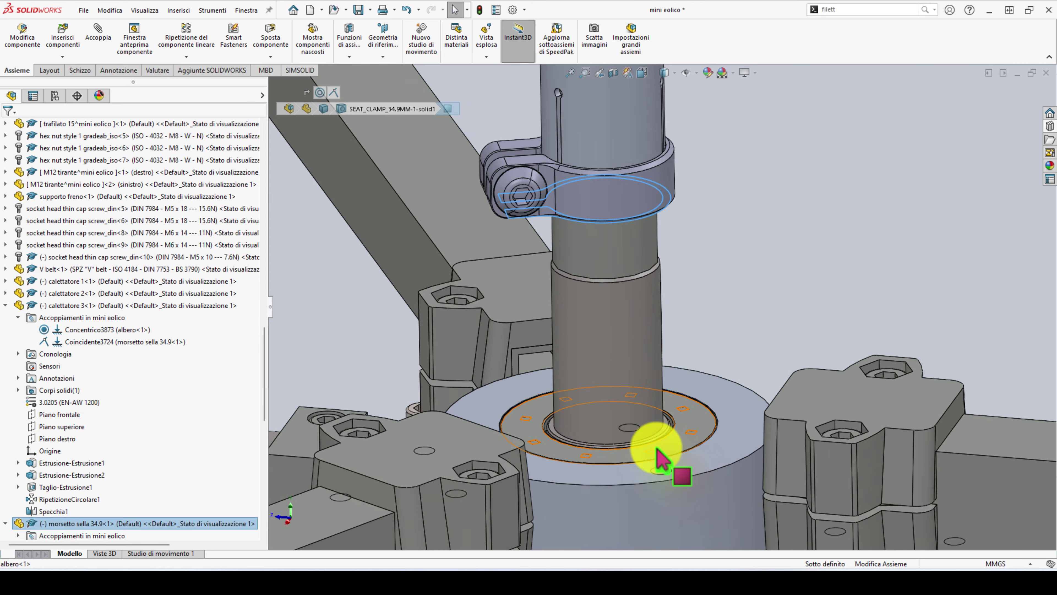
pyautogui.scroll(-3, 662, 458)
pyautogui.click(683, 406)
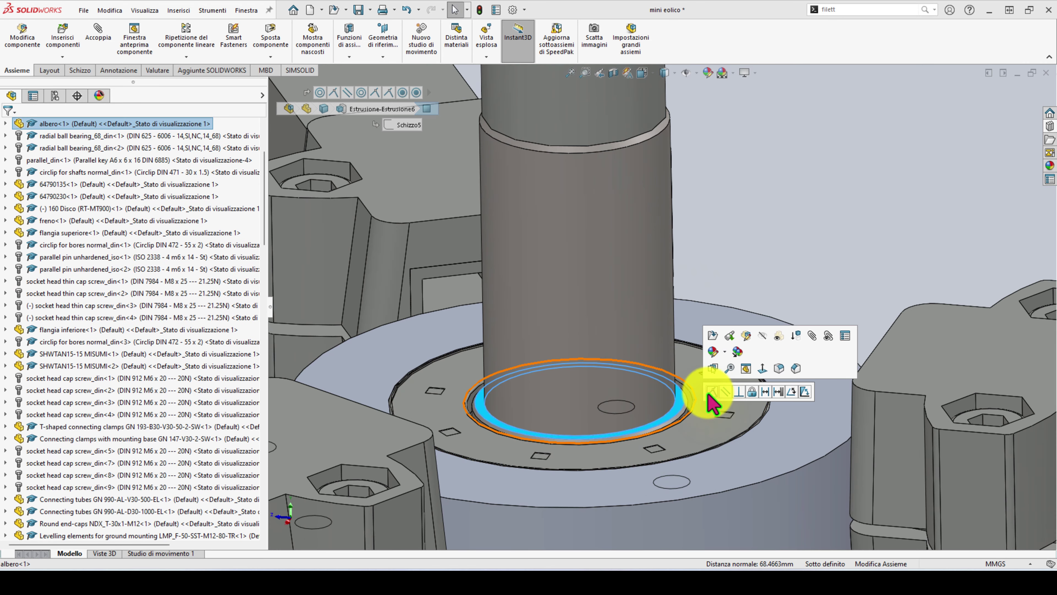
pyautogui.click(767, 232)
# - Inspect the hub from several angles, checking the collar, tube and clamp
pyautogui.scroll(3, 767, 232)
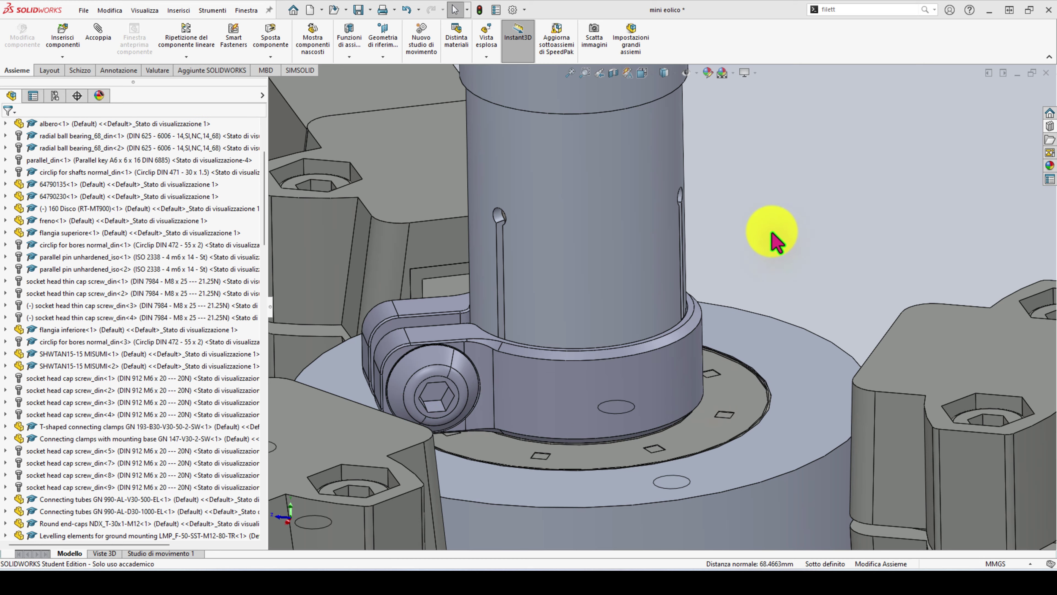
pyautogui.moveTo(768, 231); pyautogui.dragTo(615, 313, button='middle')
pyautogui.click(579, 345)
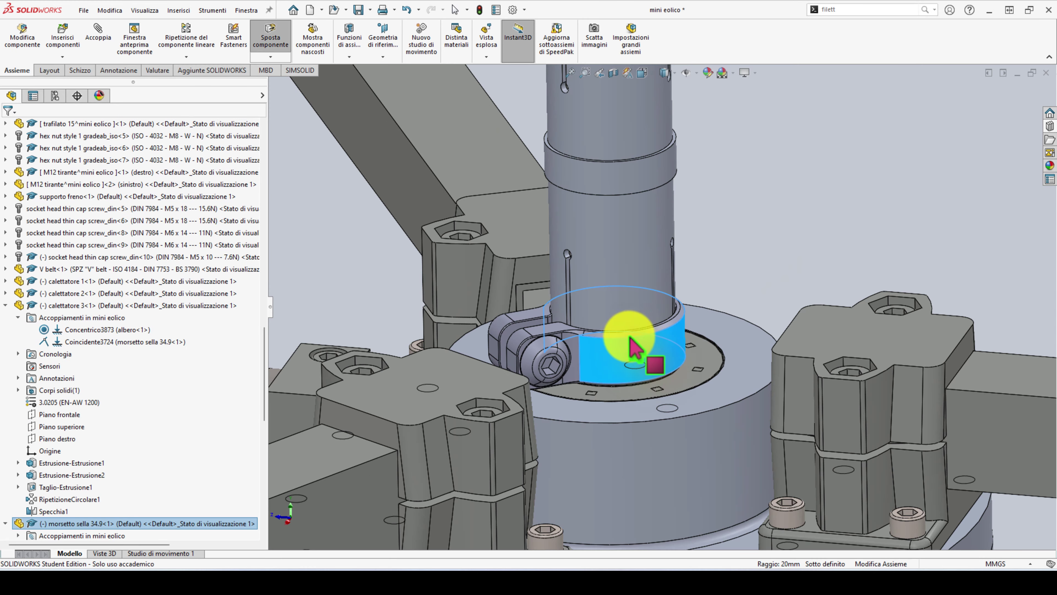
pyautogui.scroll(3, 637, 278)
pyautogui.scroll(3, 689, 204)
pyautogui.scroll(-3, 683, 233)
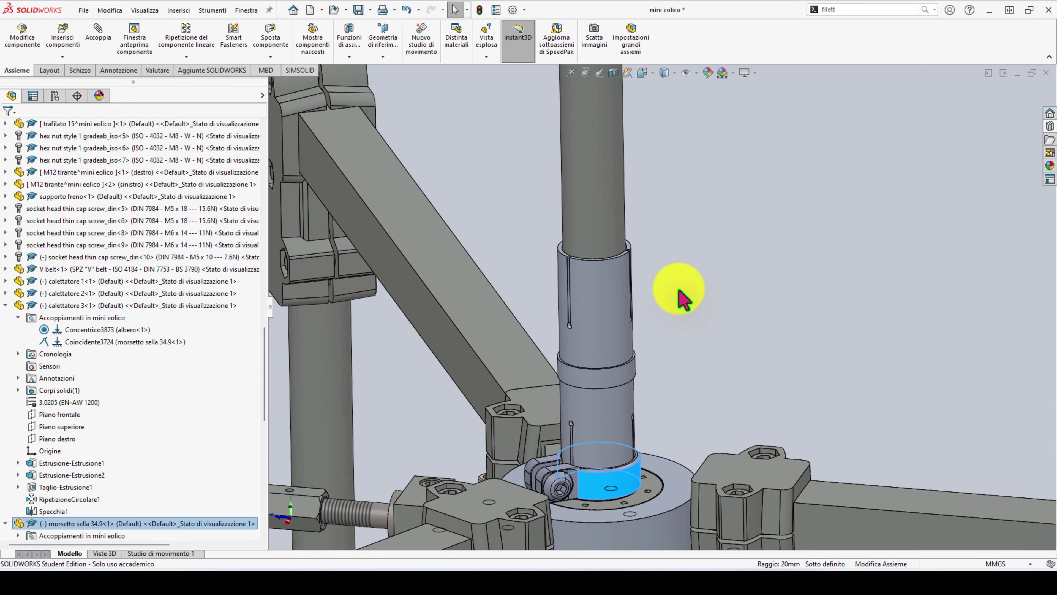
pyautogui.scroll(3, 679, 291)
pyautogui.moveTo(683, 288); pyautogui.dragTo(689, 303, button='middle')
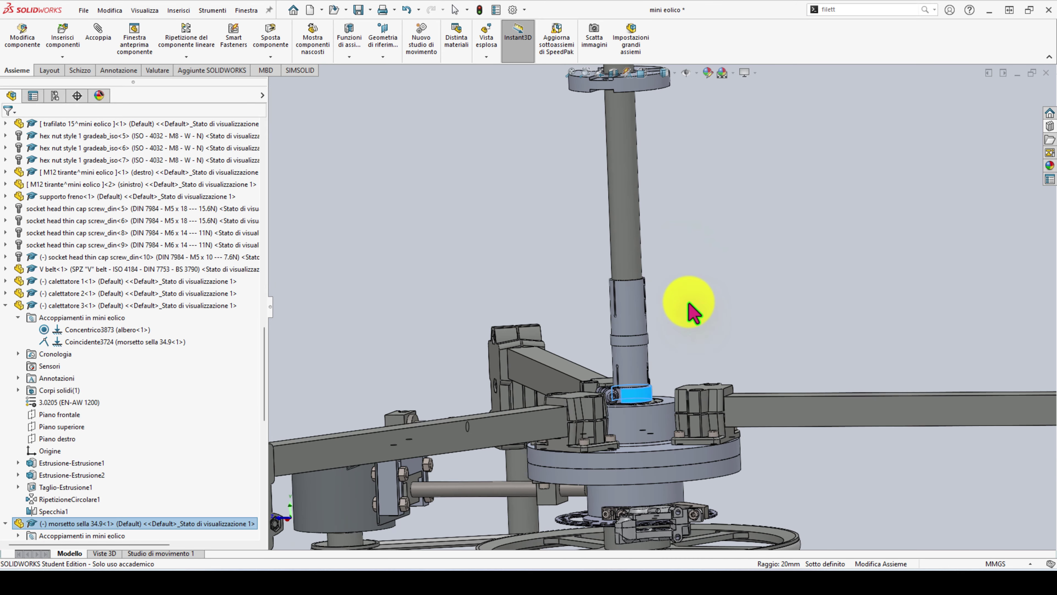
pyautogui.scroll(-2, 640, 414)
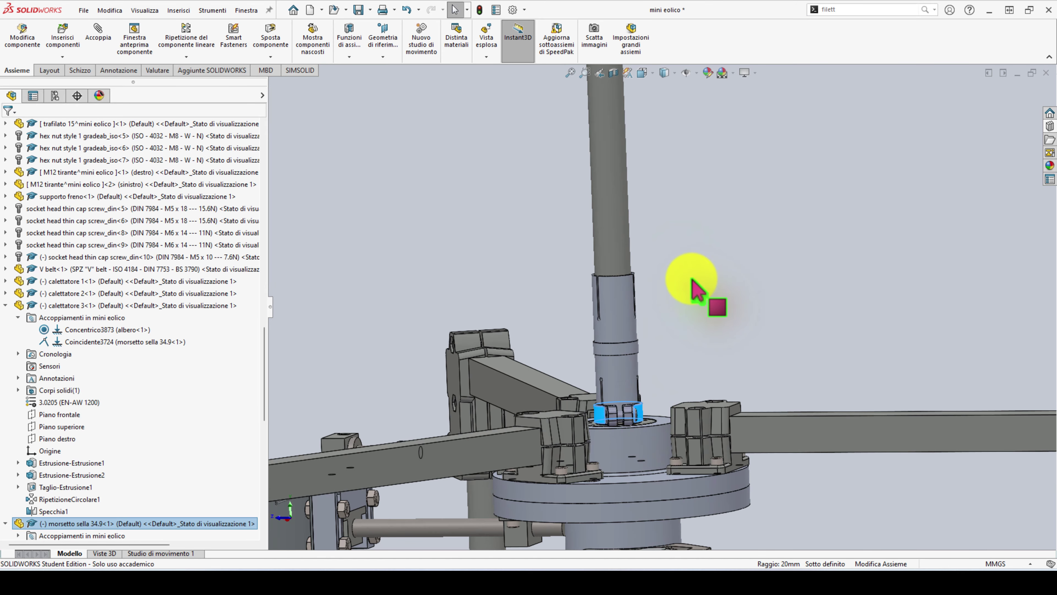
pyautogui.click(618, 230)
pyautogui.scroll(2, 628, 271)
pyautogui.scroll(2, 658, 333)
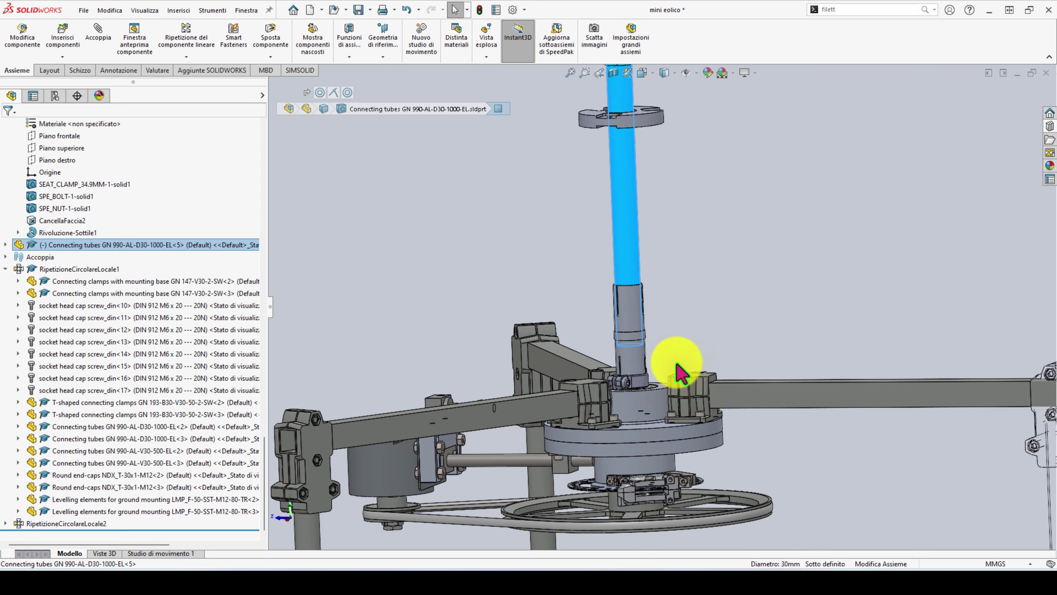
pyautogui.press('Escape')
pyautogui.scroll(-2, 622, 377)
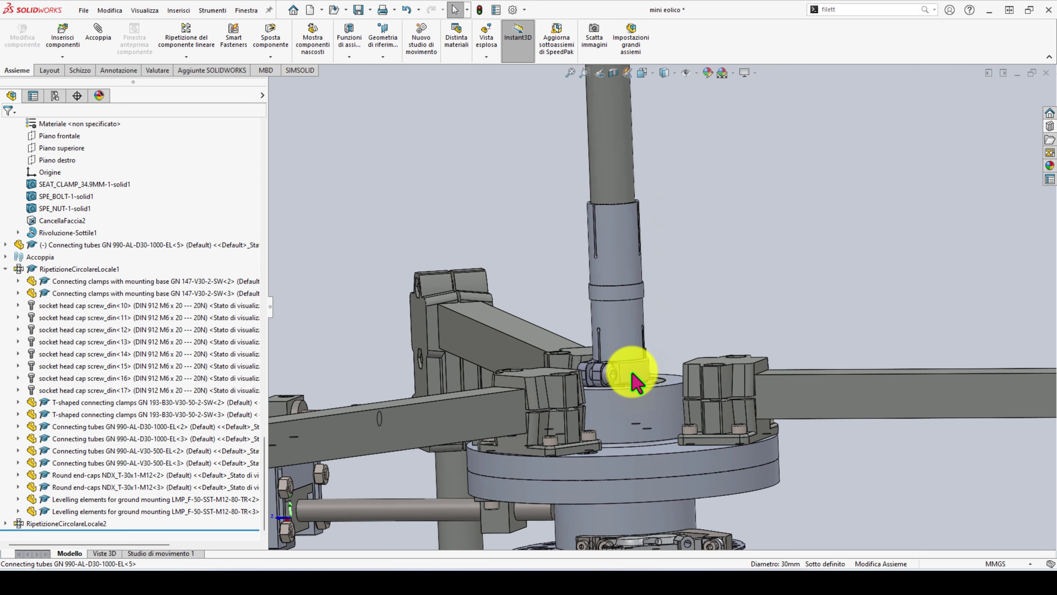
pyautogui.click(632, 367)
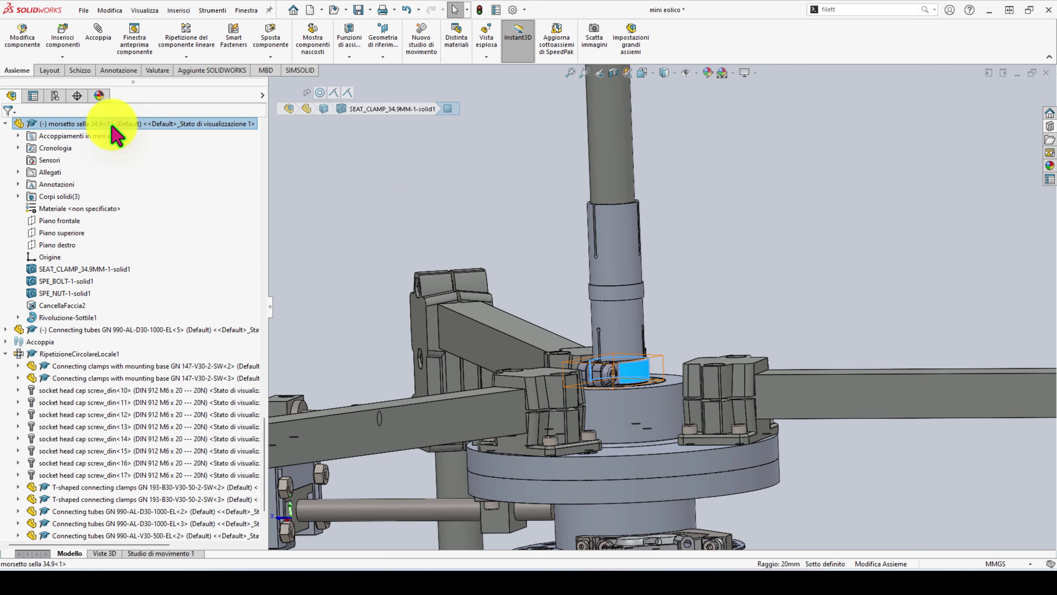
# - Insert a second morsetto sella 34.9 clamp and make it concentric with the vertical tube
pyautogui.moveTo(112, 126)
pyautogui.mouseDown()
pyautogui.moveTo(688, 205)
pyautogui.moveTo(708, 217)
pyautogui.mouseUp()
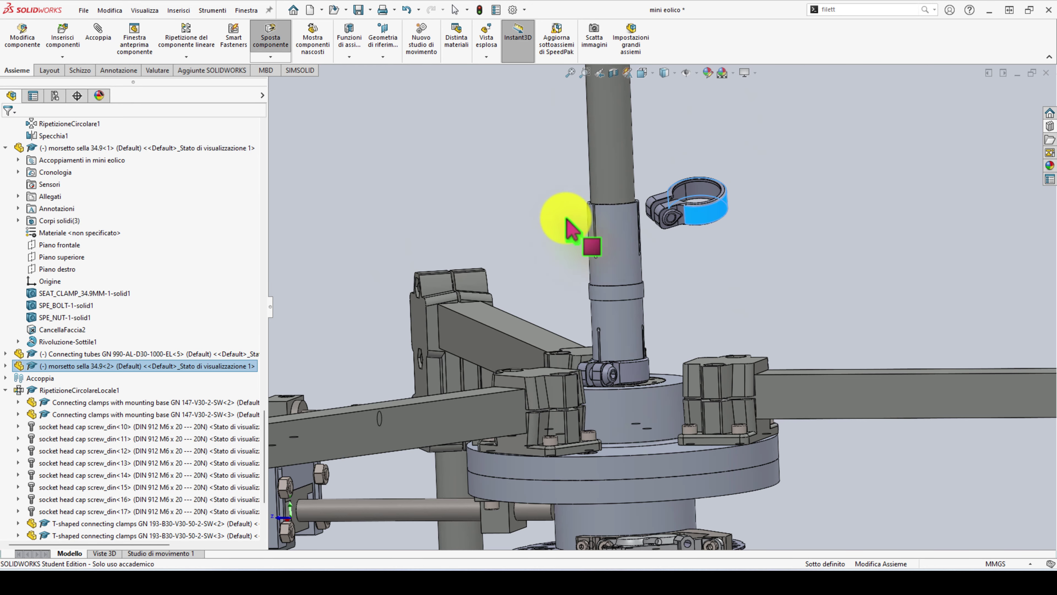
pyautogui.press('Escape')
pyautogui.scroll(-2, 657, 208)
pyautogui.click(589, 286)
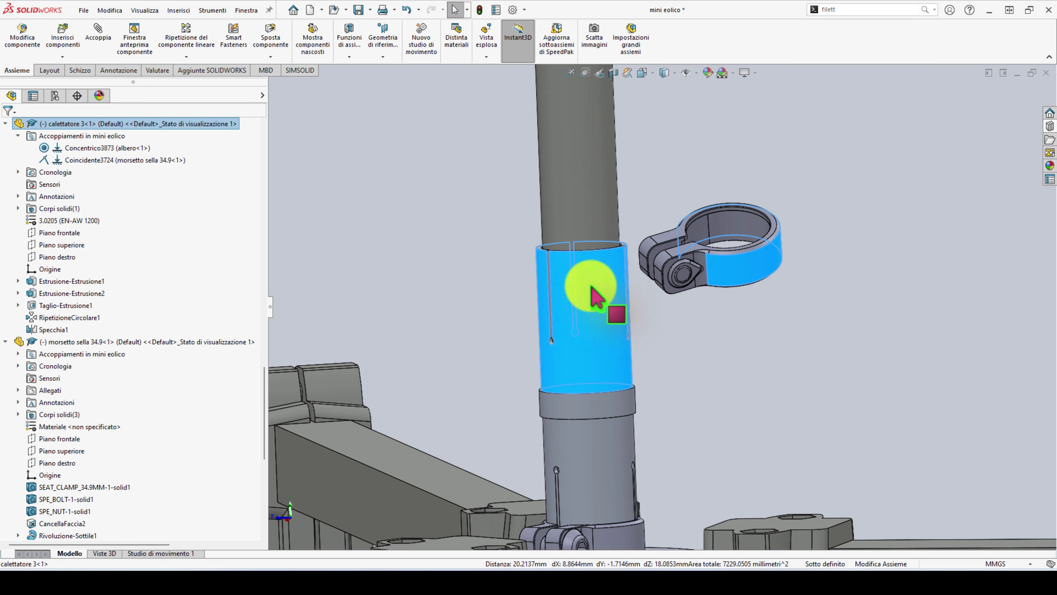
pyautogui.click(662, 276)
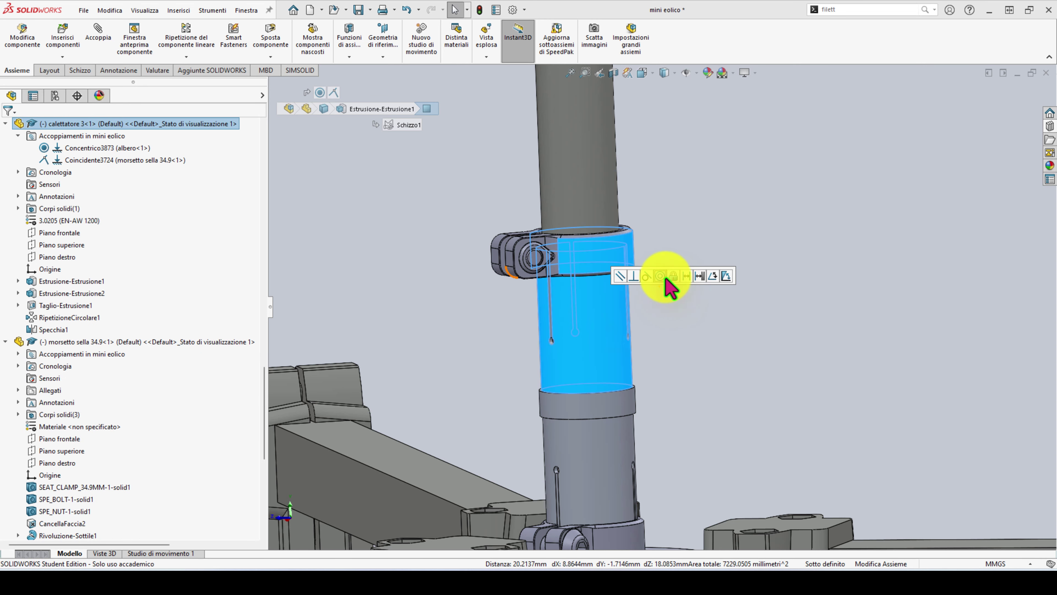
# - Mate the second clamp's lower ring edge coincident with the tube's top edge
pyautogui.click(618, 231)
pyautogui.moveTo(618, 231)
pyautogui.mouseDown(button='middle')
pyautogui.moveTo(626, 82)
pyautogui.moveTo(642, 224)
pyautogui.moveTo(642, 44)
pyautogui.mouseUp(button='middle')
pyautogui.scroll(-3, 637, 200)
pyautogui.scroll(-2, 632, 160)
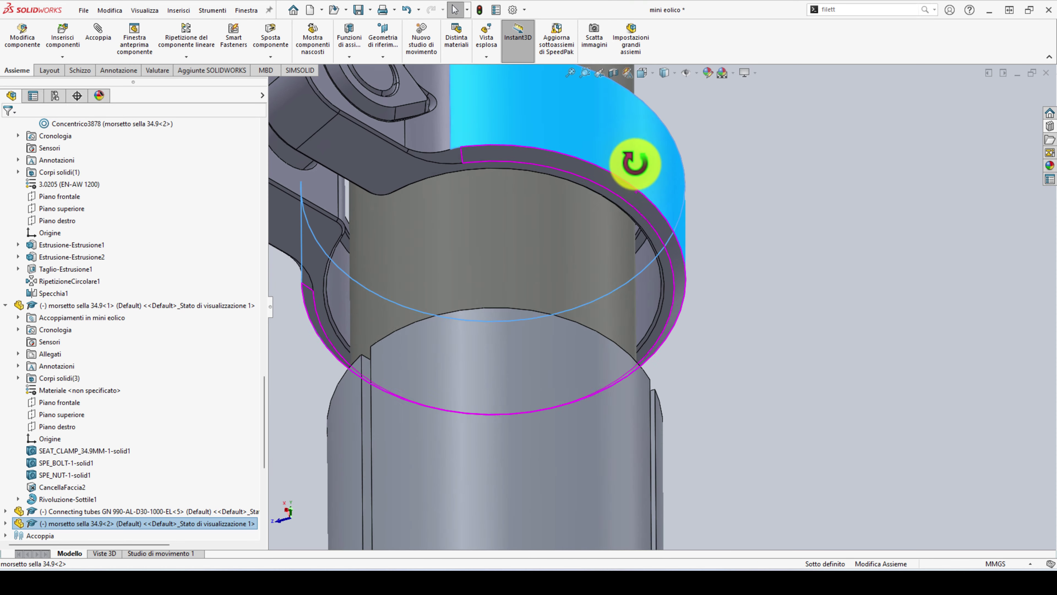
pyautogui.scroll(-3, 649, 287)
pyautogui.click(649, 287)
pyautogui.moveTo(641, 271); pyautogui.dragTo(637, 314, button='middle')
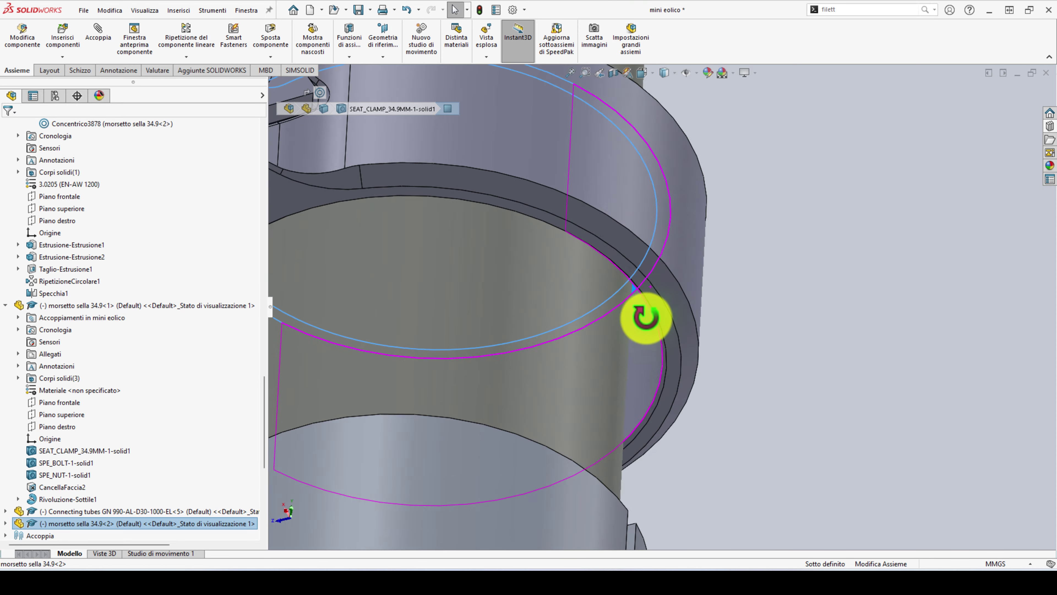
pyautogui.scroll(5, 649, 444)
pyautogui.scroll(2, 653, 469)
pyautogui.scroll(-3, 650, 459)
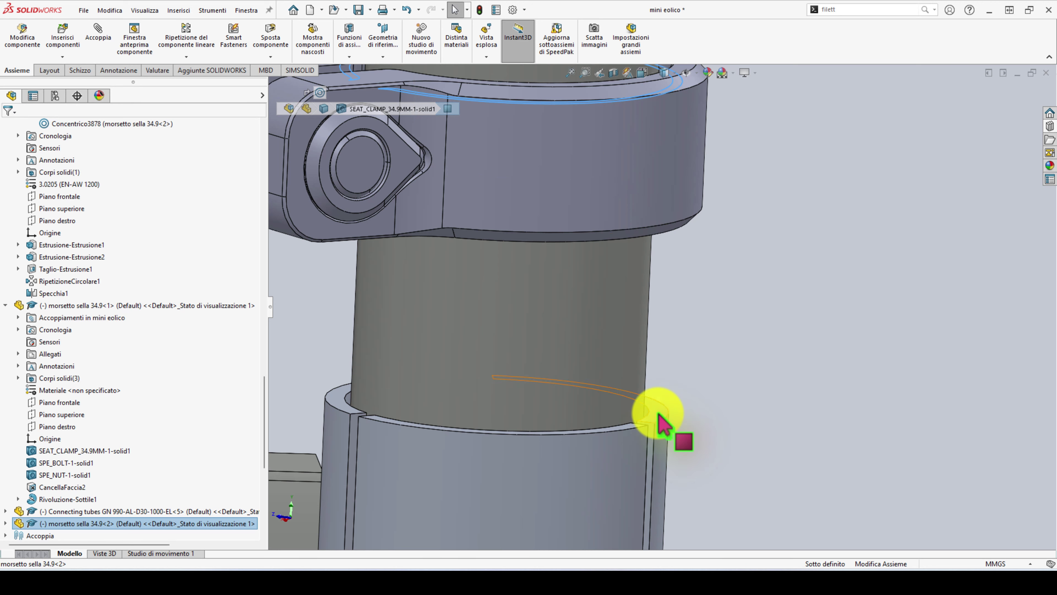
pyautogui.click(657, 414)
pyautogui.click(692, 406)
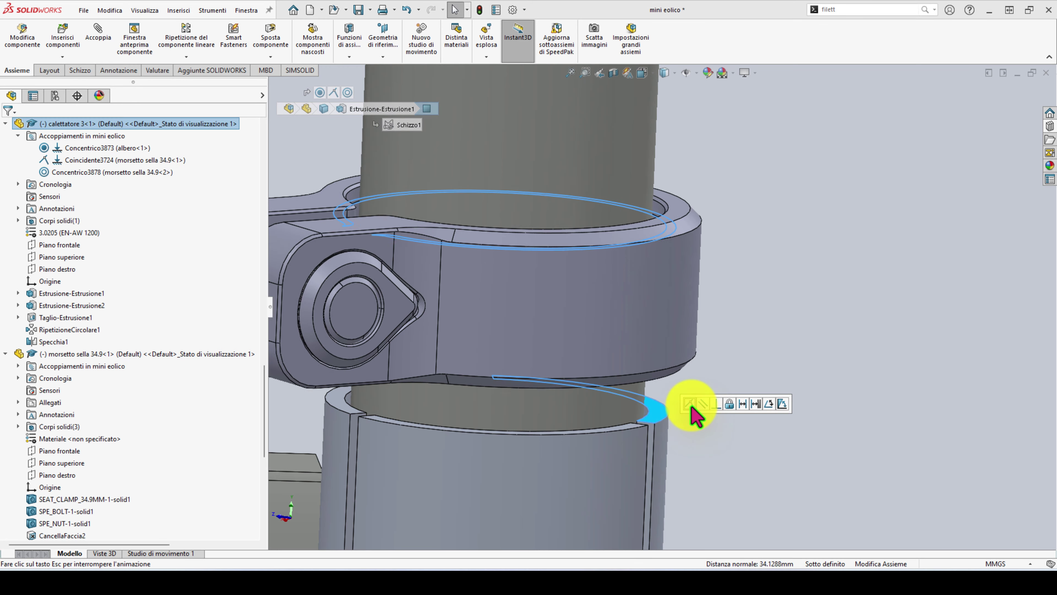
pyautogui.scroll(5, 616, 377)
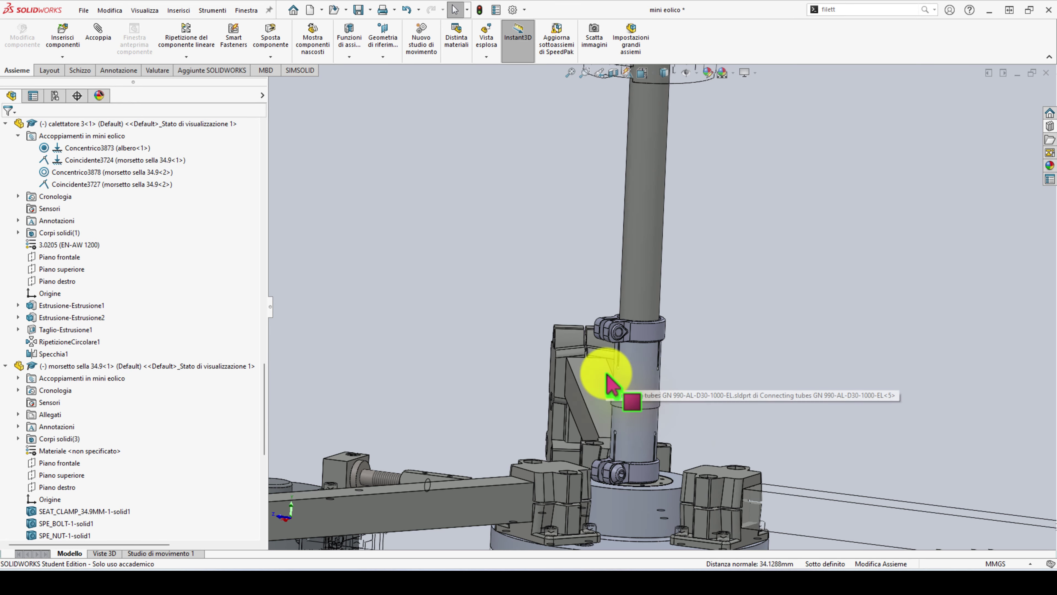
pyautogui.moveTo(609, 377)
pyautogui.mouseDown(button='middle')
pyautogui.moveTo(678, 378)
pyautogui.moveTo(668, 425)
pyautogui.moveTo(687, 400)
pyautogui.mouseUp(button='middle')
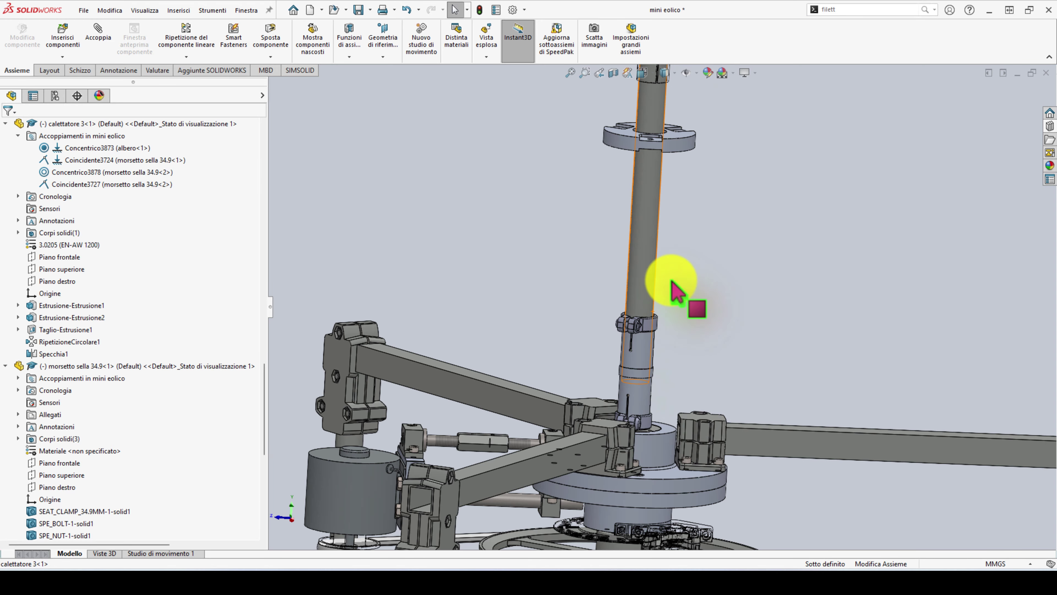
# - Open calettatore 1's Concentrico396 mate for editing from the FeatureManager tree
pyautogui.click(683, 158)
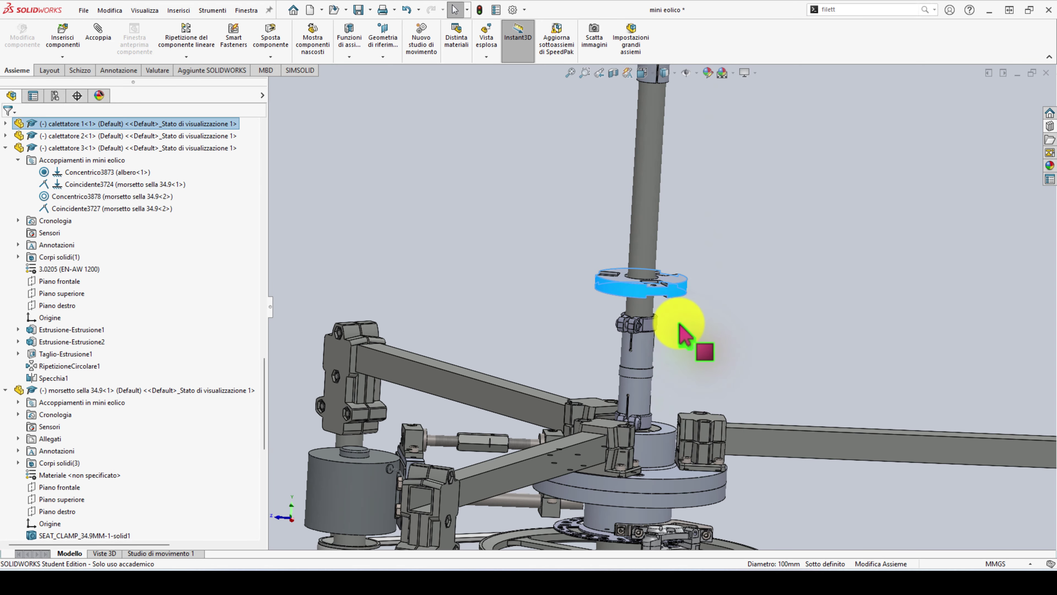
pyautogui.scroll(-5, 674, 308)
pyautogui.moveTo(659, 339)
pyautogui.mouseDown(button='middle')
pyautogui.moveTo(638, 208)
pyautogui.moveTo(649, 243)
pyautogui.moveTo(642, 398)
pyautogui.moveTo(659, 413)
pyautogui.moveTo(699, 342)
pyautogui.mouseUp(button='middle')
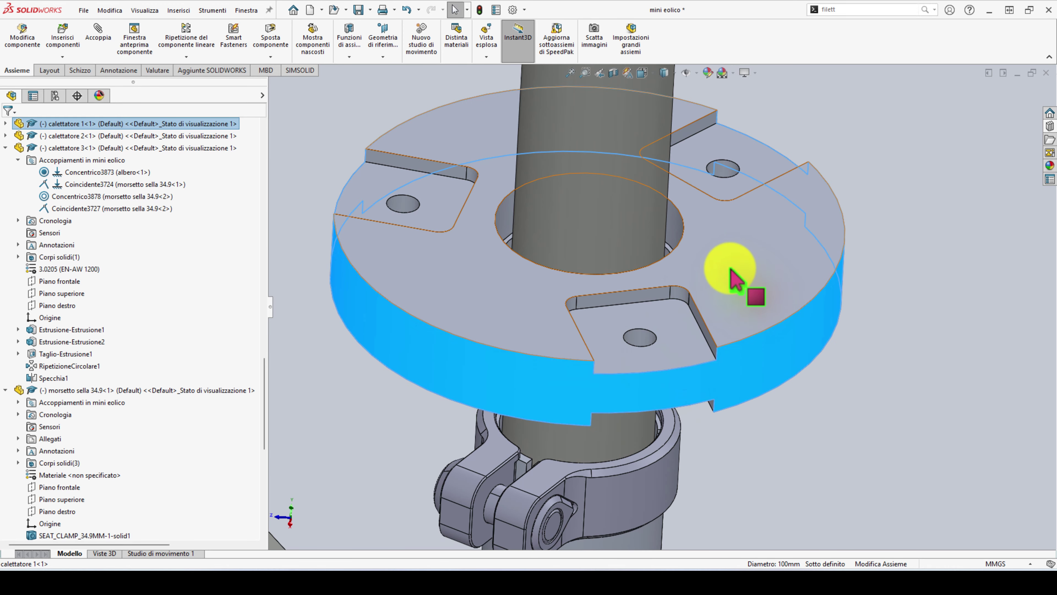
pyautogui.click(443, 242)
pyautogui.click(6, 124)
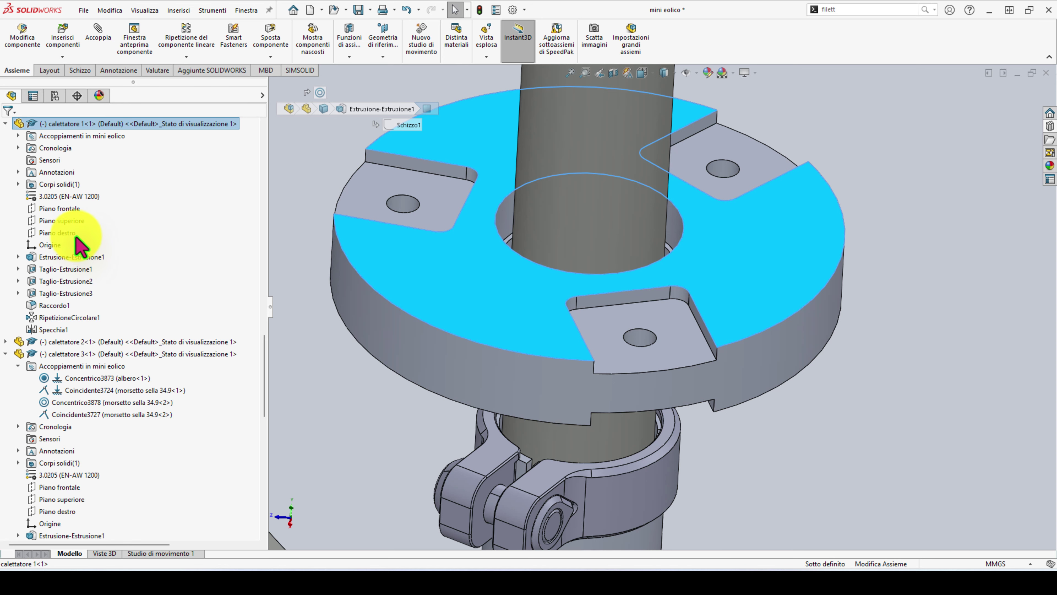
pyautogui.click(18, 136)
pyautogui.click(63, 148)
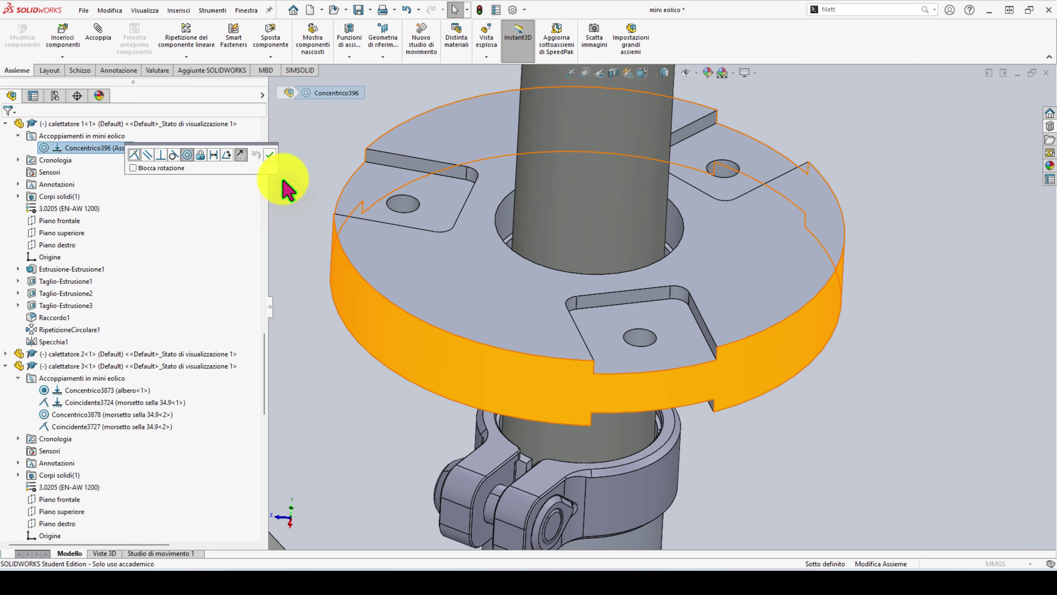
pyautogui.click(238, 158)
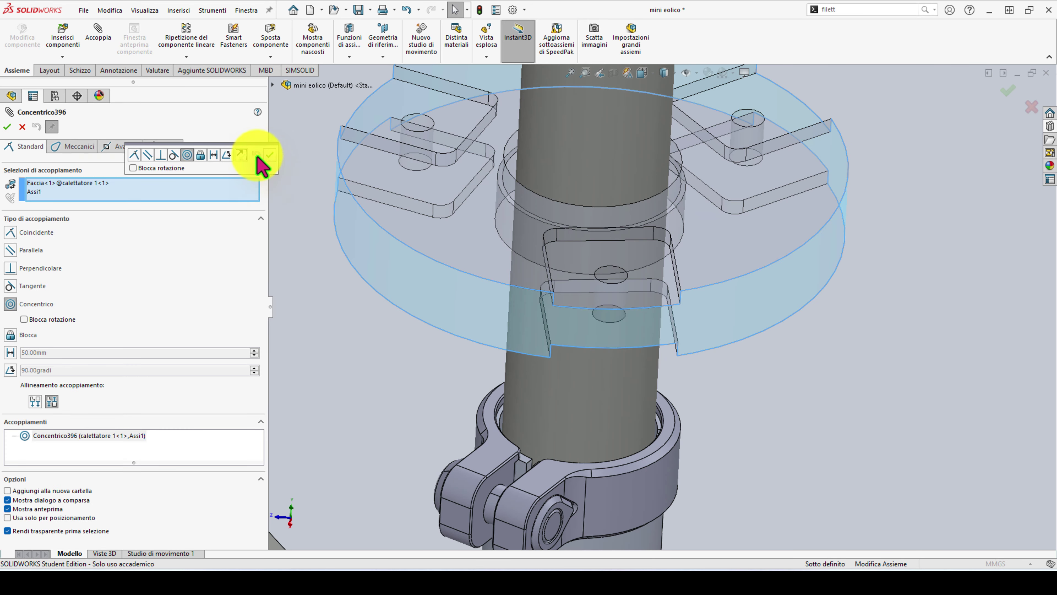
# - Mate the flange's underside coincident with the tube section's top face
pyautogui.moveTo(743, 279); pyautogui.dragTo(737, 90, button='middle')
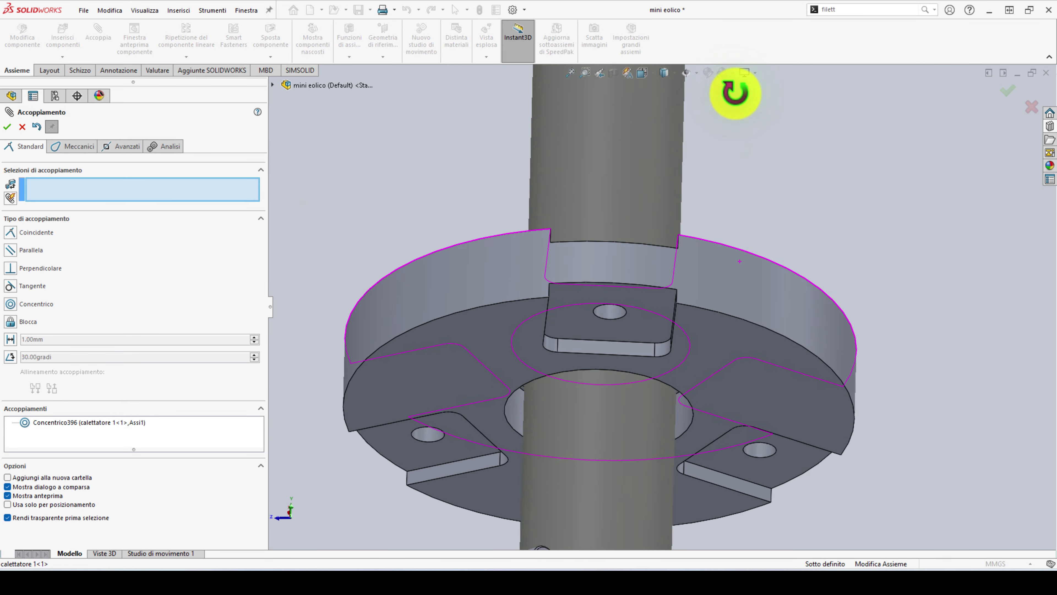
pyautogui.scroll(-5, 644, 304)
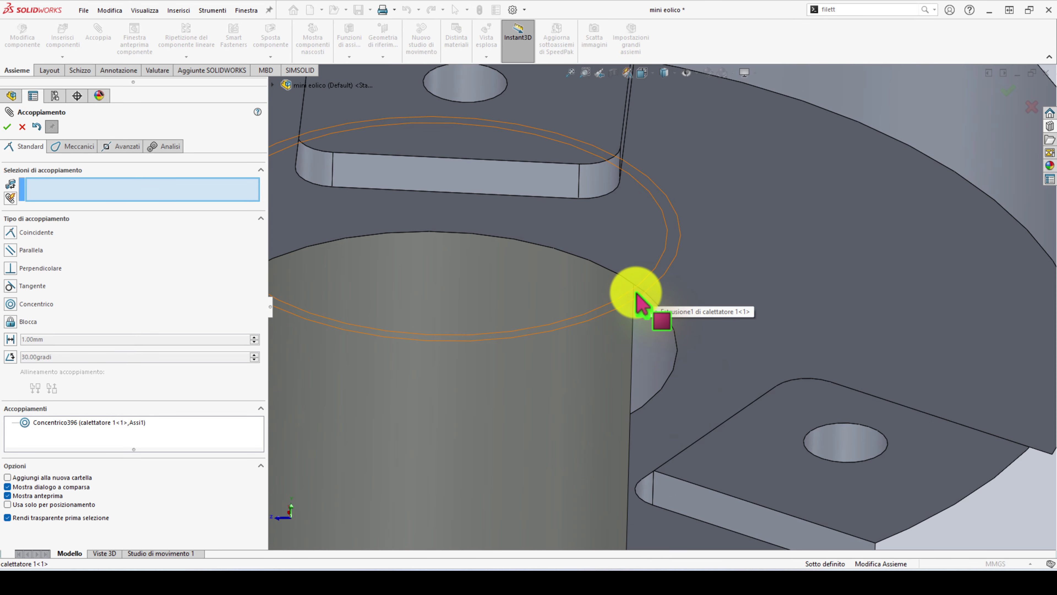
pyautogui.click(637, 295)
pyautogui.scroll(5, 635, 312)
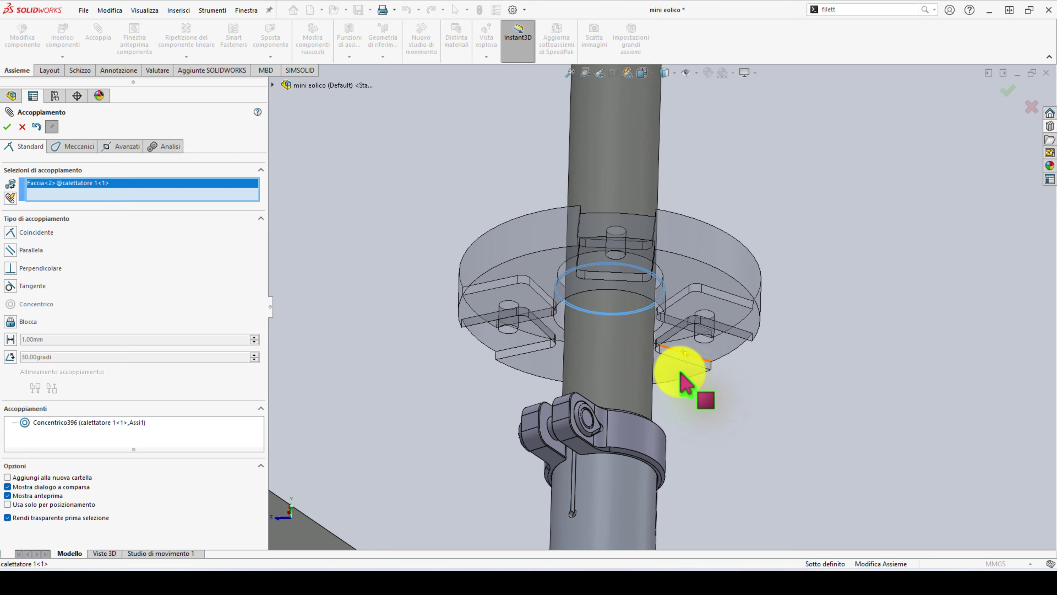
pyautogui.moveTo(681, 372)
pyautogui.mouseDown(button='middle')
pyautogui.moveTo(659, 421)
pyautogui.moveTo(664, 492)
pyautogui.moveTo(664, 454)
pyautogui.mouseUp(button='middle')
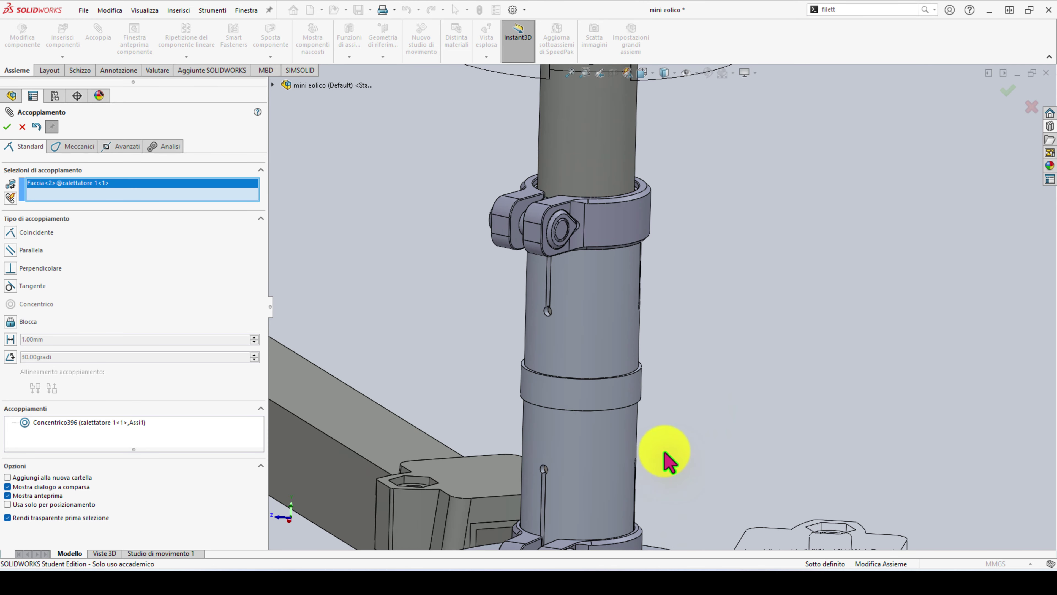
pyautogui.scroll(-3, 665, 453)
pyautogui.scroll(-3, 625, 266)
pyautogui.click(638, 233)
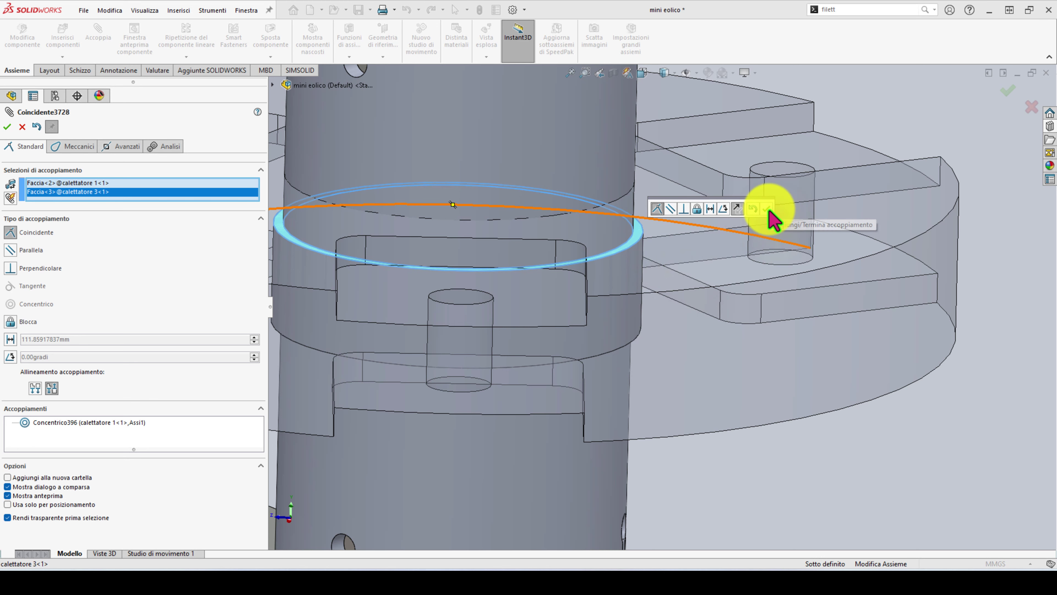
pyautogui.click(768, 209)
pyautogui.scroll(5, 677, 303)
pyautogui.scroll(3, 682, 296)
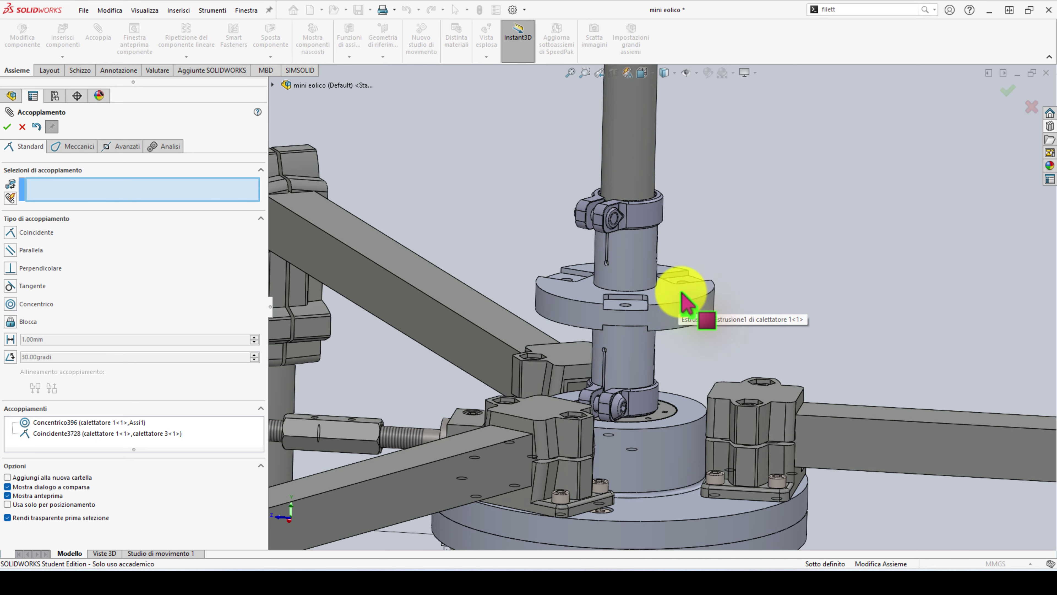
pyautogui.press('Escape')
pyautogui.click(689, 299)
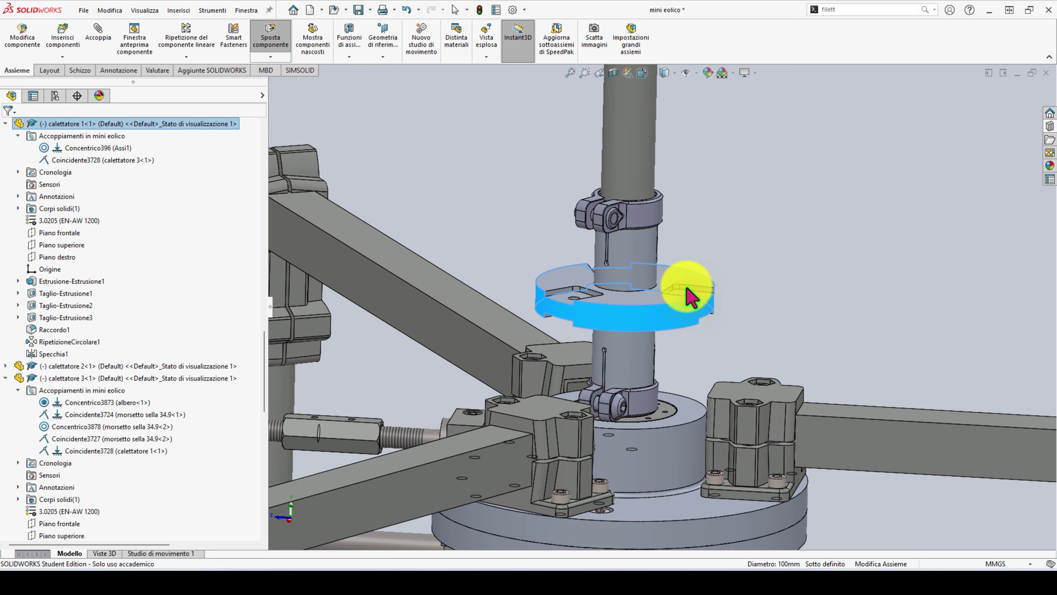
# - Spin the calettatore 1 disk about the shaft so its slotted cutouts sit at a new angle
pyautogui.scroll(-3, 668, 337)
pyautogui.moveTo(667, 338)
pyautogui.mouseDown(button='middle')
pyautogui.moveTo(642, 406)
pyautogui.moveTo(649, 229)
pyautogui.moveTo(663, 255)
pyautogui.moveTo(668, 406)
pyautogui.moveTo(659, 412)
pyautogui.moveTo(665, 297)
pyautogui.moveTo(659, 305)
pyautogui.moveTo(685, 366)
pyautogui.moveTo(668, 382)
pyautogui.moveTo(727, 370)
pyautogui.mouseUp(button='middle')
pyautogui.click(749, 358)
pyautogui.moveTo(750, 359); pyautogui.dragTo(636, 366)
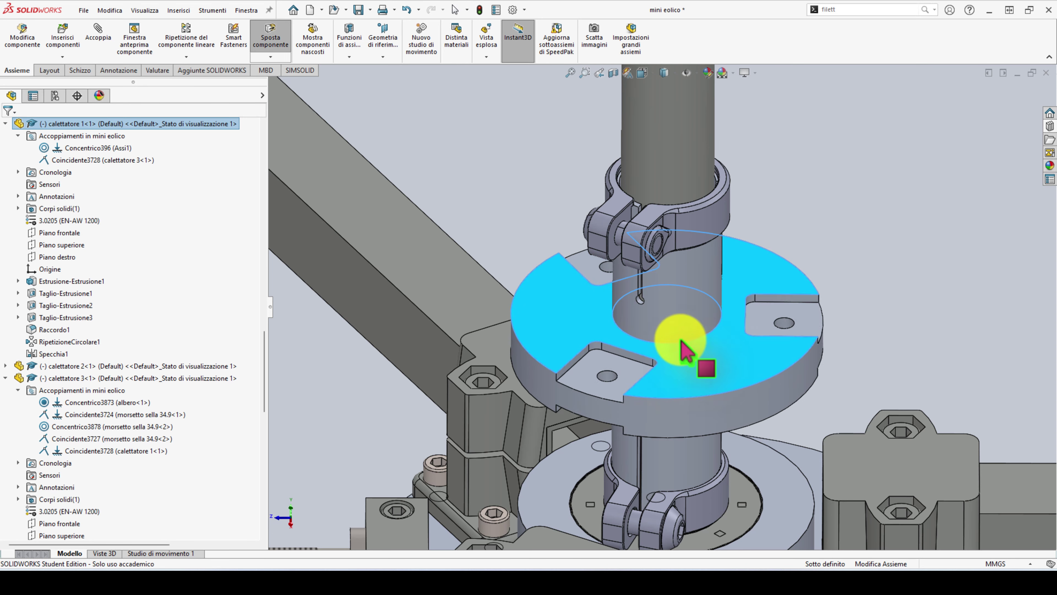
pyautogui.moveTo(666, 317)
pyautogui.mouseDown()
pyautogui.moveTo(560, 358)
pyautogui.moveTo(450, 280)
pyautogui.mouseUp()
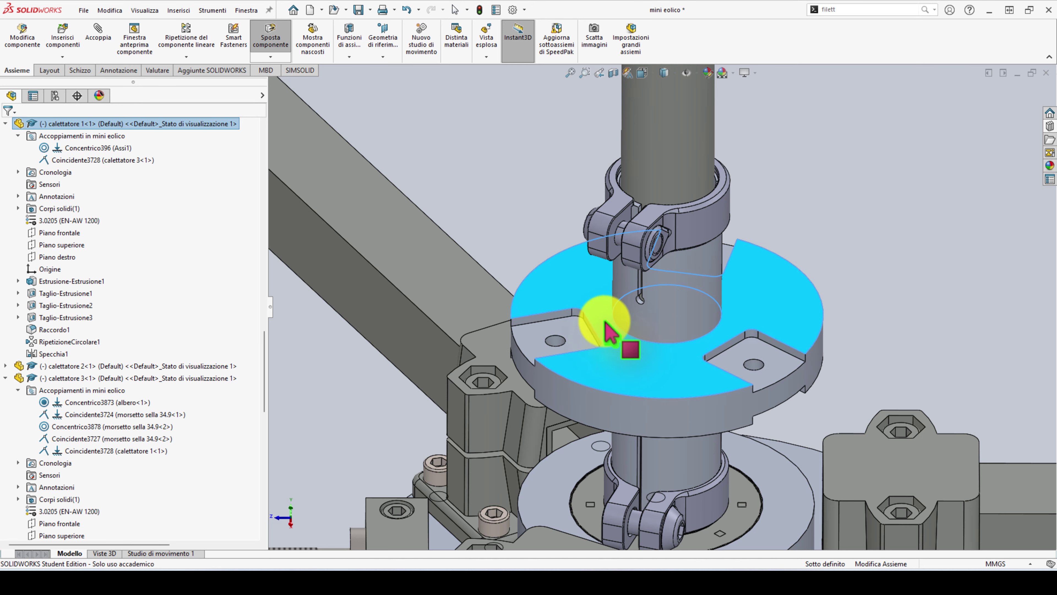
pyautogui.moveTo(642, 370); pyautogui.dragTo(528, 323)
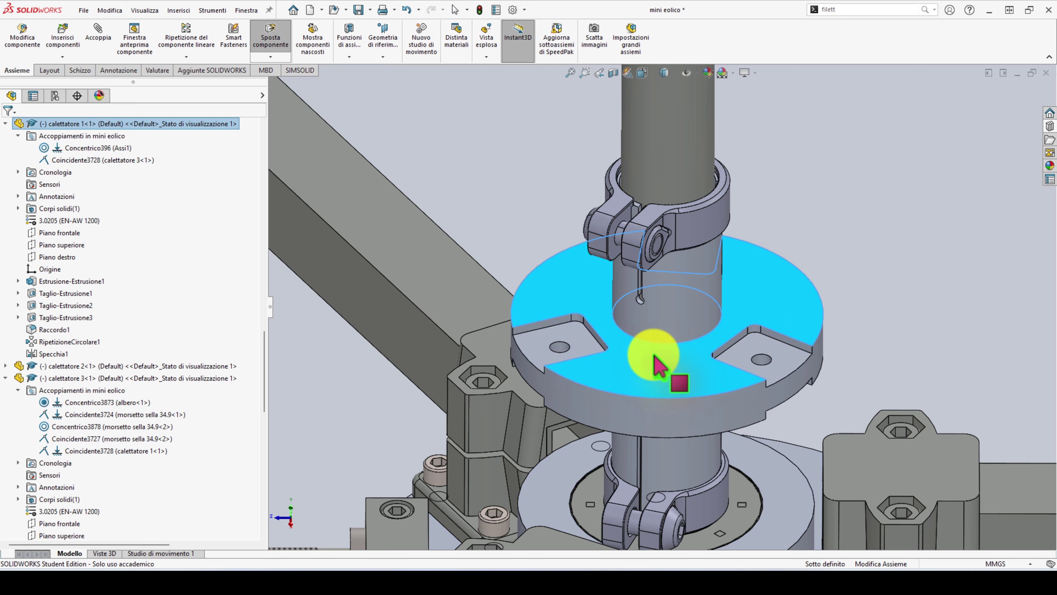
pyautogui.moveTo(659, 367)
pyautogui.mouseDown()
pyautogui.moveTo(712, 332)
pyautogui.moveTo(668, 347)
pyautogui.moveTo(618, 315)
pyautogui.moveTo(678, 319)
pyautogui.moveTo(582, 317)
pyautogui.moveTo(563, 328)
pyautogui.mouseUp()
pyautogui.moveTo(577, 338)
pyautogui.mouseDown(button='middle')
pyautogui.moveTo(637, 406)
pyautogui.moveTo(668, 288)
pyautogui.moveTo(590, 402)
pyautogui.moveTo(633, 339)
pyautogui.mouseUp(button='middle')
# - Move the collar up near the top of the pole
pyautogui.scroll(5, 634, 339)
pyautogui.scroll(2, 731, 188)
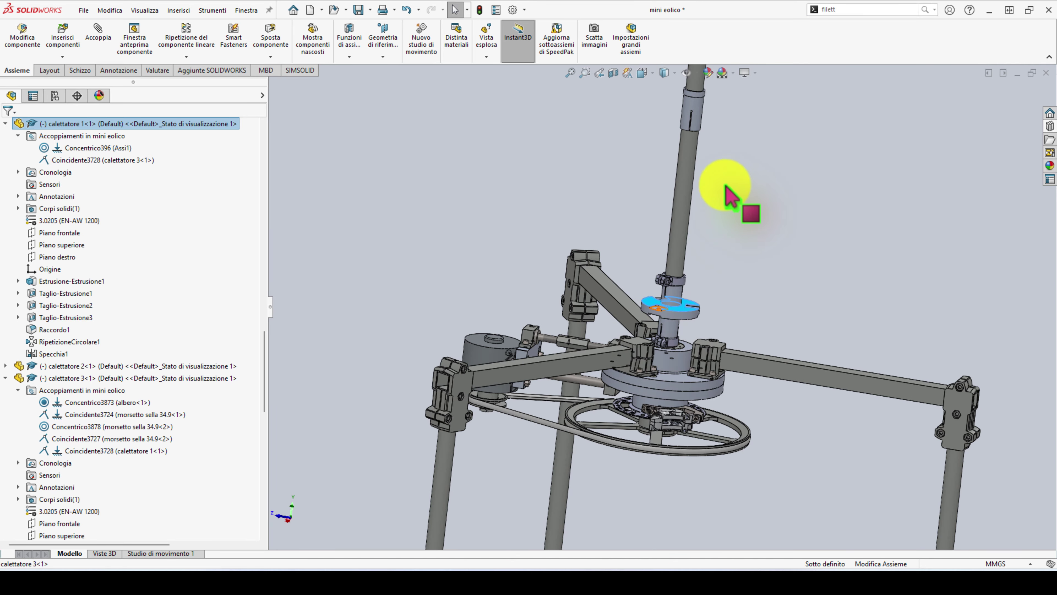
pyautogui.scroll(2, 731, 189)
pyautogui.scroll(-3, 668, 227)
pyautogui.scroll(3, 662, 216)
pyautogui.scroll(-2, 654, 213)
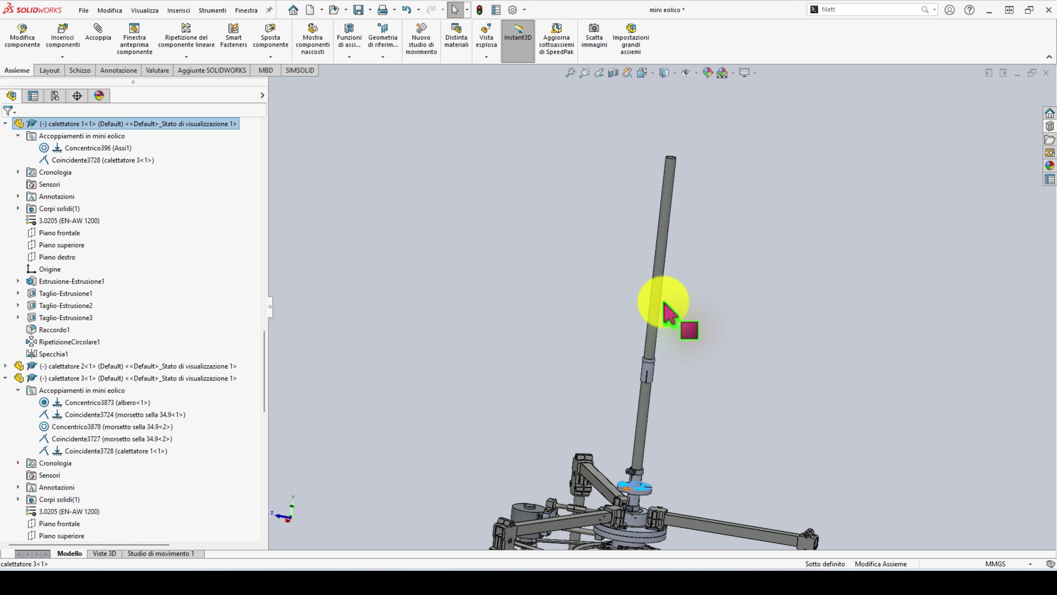
pyautogui.moveTo(652, 370)
pyautogui.mouseDown()
pyautogui.moveTo(649, 303)
pyautogui.moveTo(689, 170)
pyautogui.mouseUp()
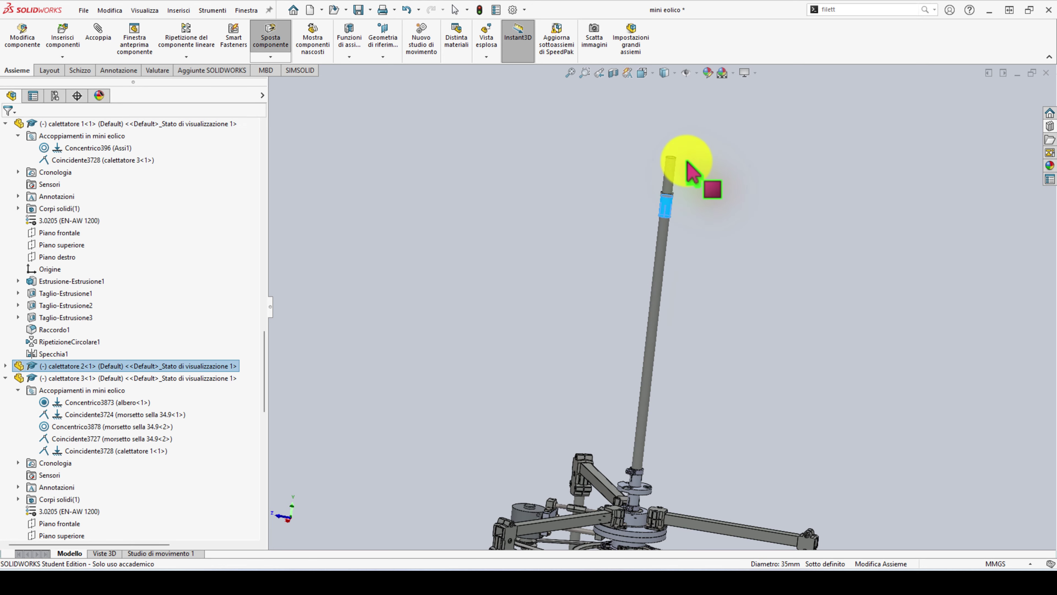
pyautogui.scroll(-2, 670, 410)
pyautogui.scroll(-2, 608, 487)
pyautogui.press('Escape')
# - Insert a third morsetto sella 34.9 clamp and make it concentric with the upright tube
pyautogui.scroll(-3, 681, 503)
pyautogui.scroll(-2, 664, 502)
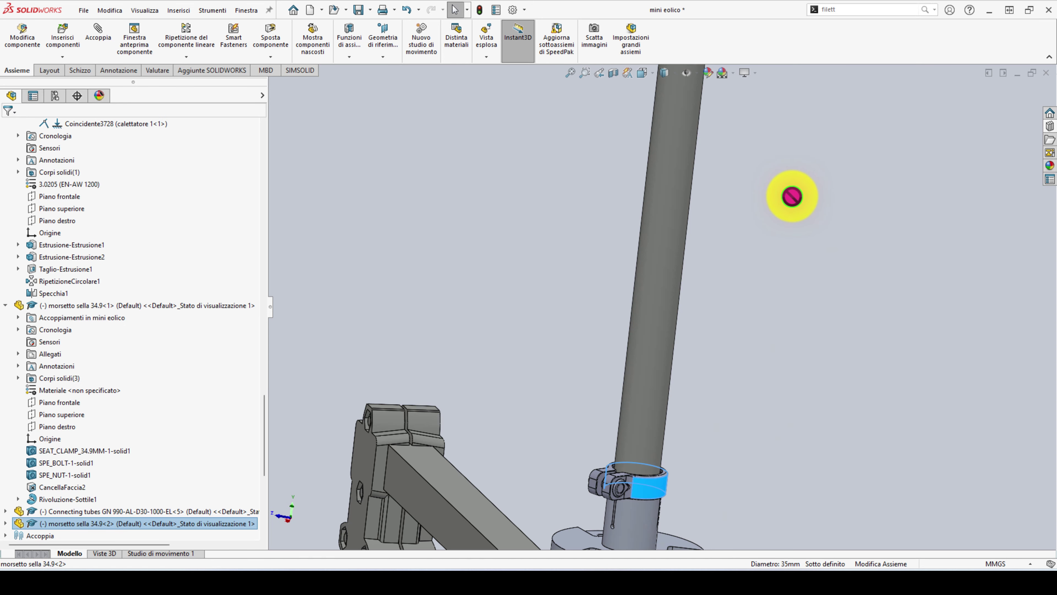
pyautogui.click(162, 524)
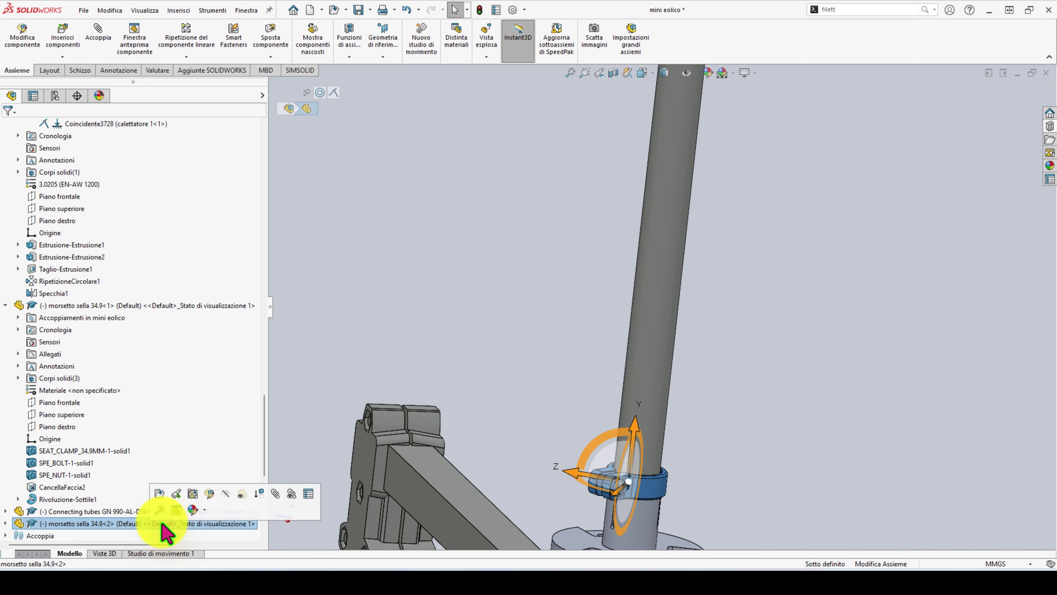
pyautogui.moveTo(146, 535); pyautogui.dragTo(537, 162)
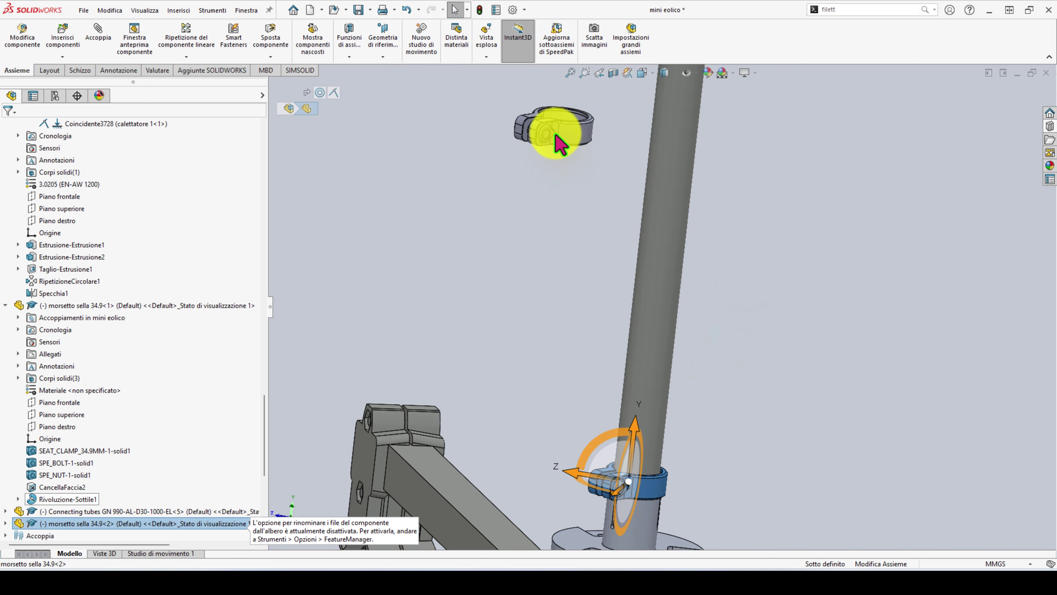
pyautogui.moveTo(614, 209); pyautogui.dragTo(624, 242)
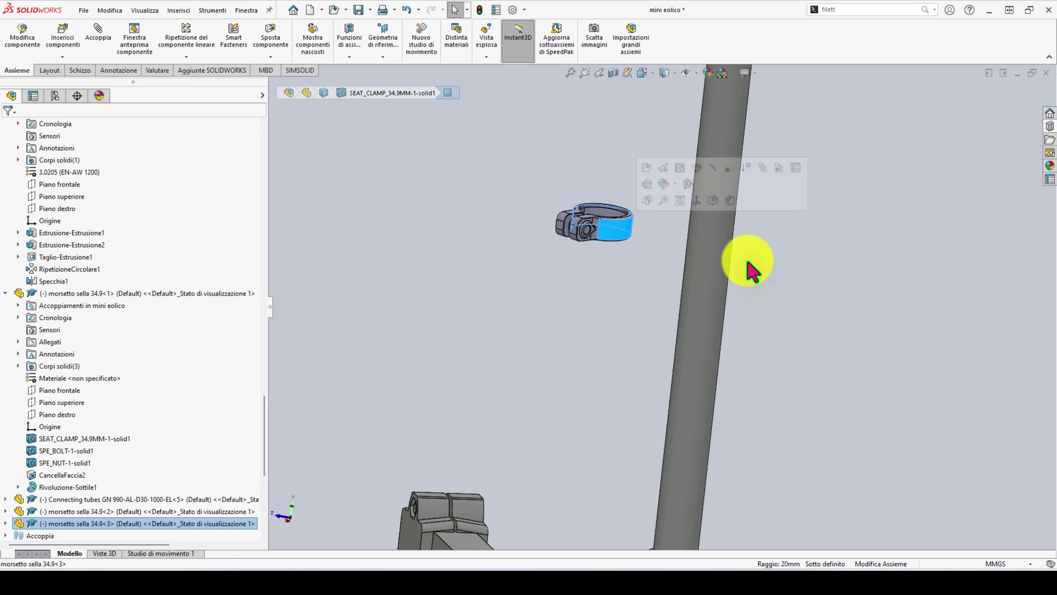
pyautogui.keyDown('ctrl'); pyautogui.click(723, 260); pyautogui.keyUp('ctrl')
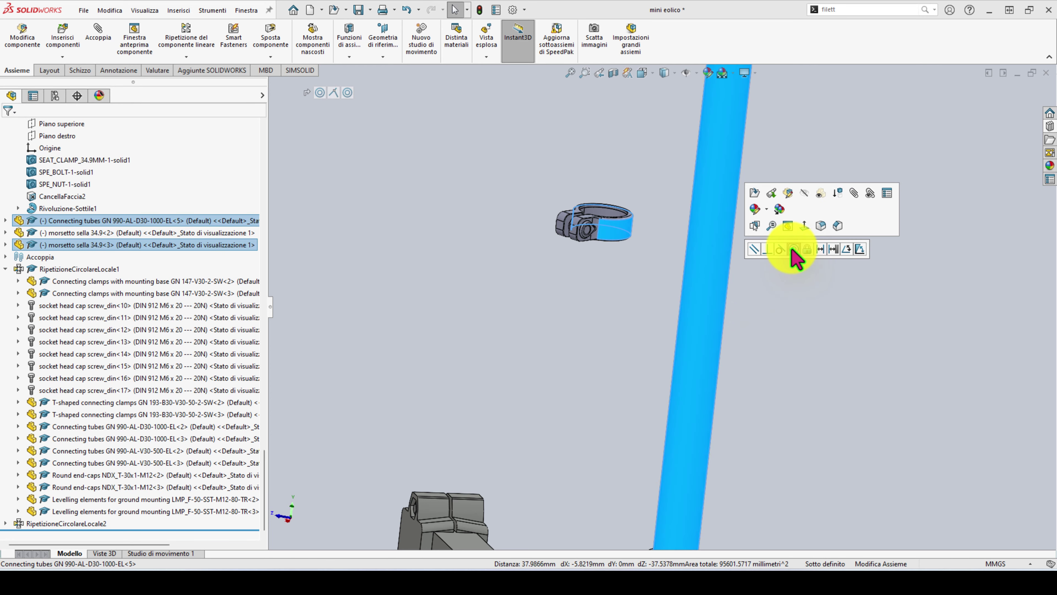
pyautogui.click(793, 249)
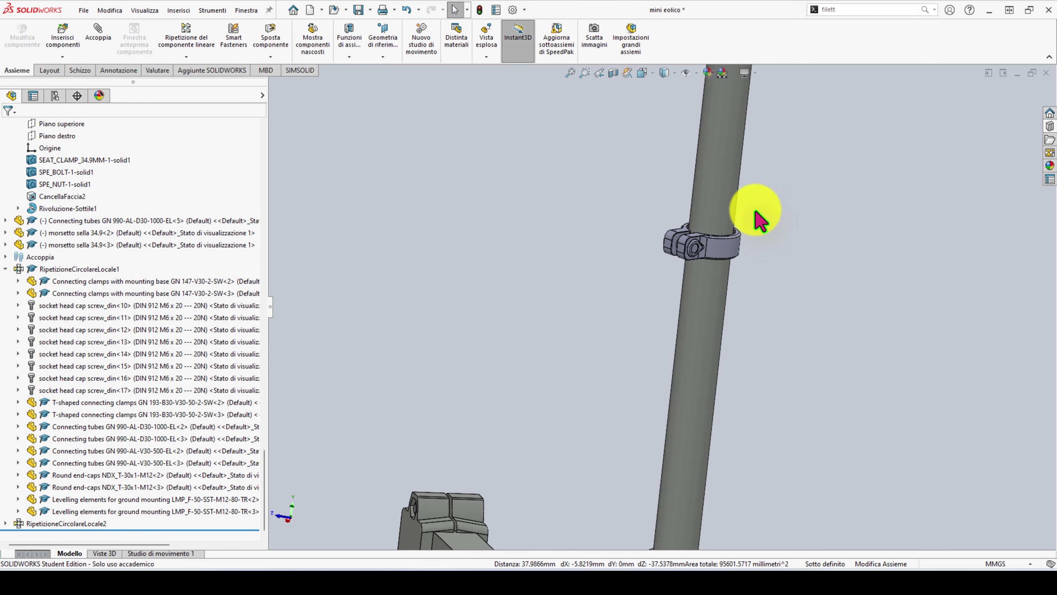
# - Expand the third clamp in the FeatureManager tree to show its Concentrico3879 mate
pyautogui.scroll(-5, 715, 288)
pyautogui.scroll(-5, 691, 307)
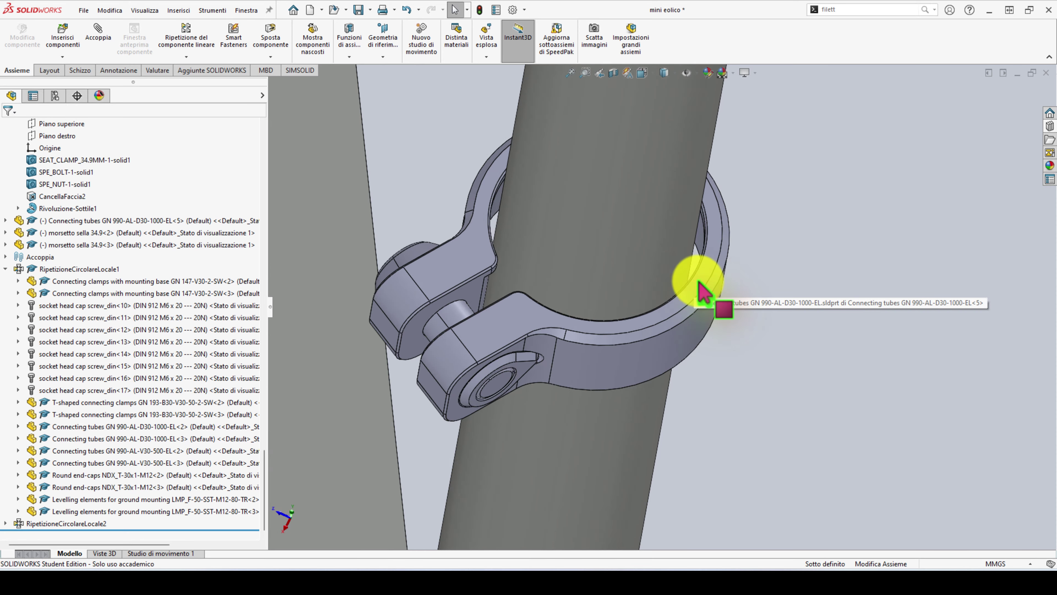
pyautogui.scroll(3, 691, 289)
pyautogui.click(636, 338)
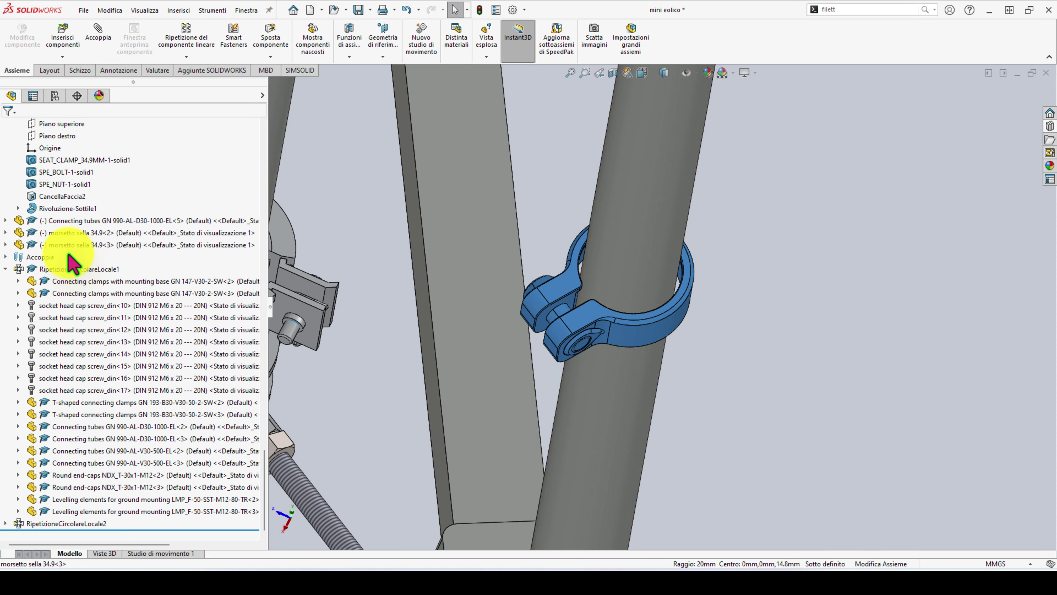
pyautogui.click(5, 269)
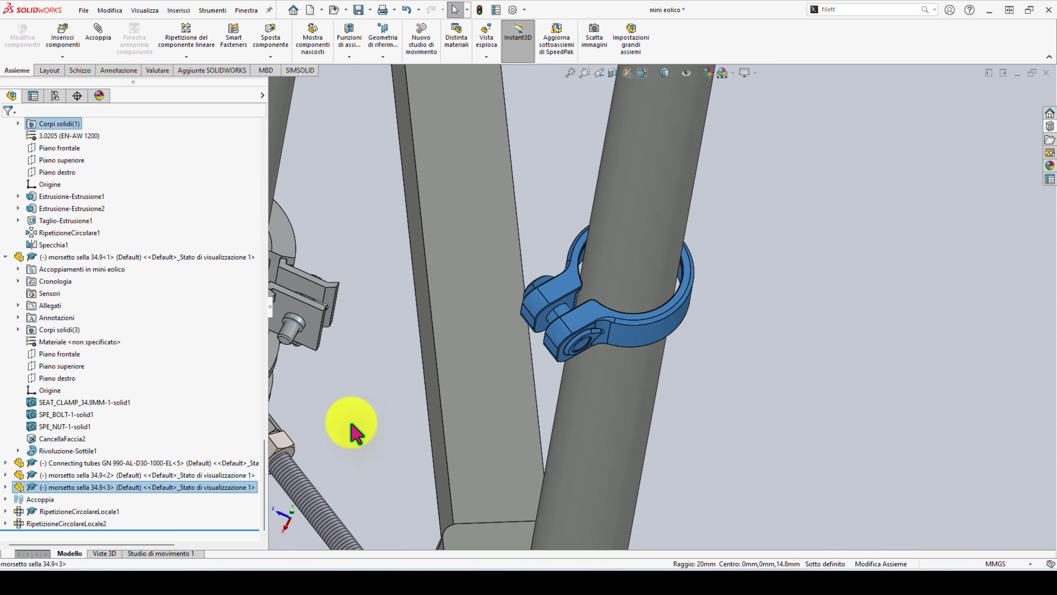
pyautogui.click(5, 487)
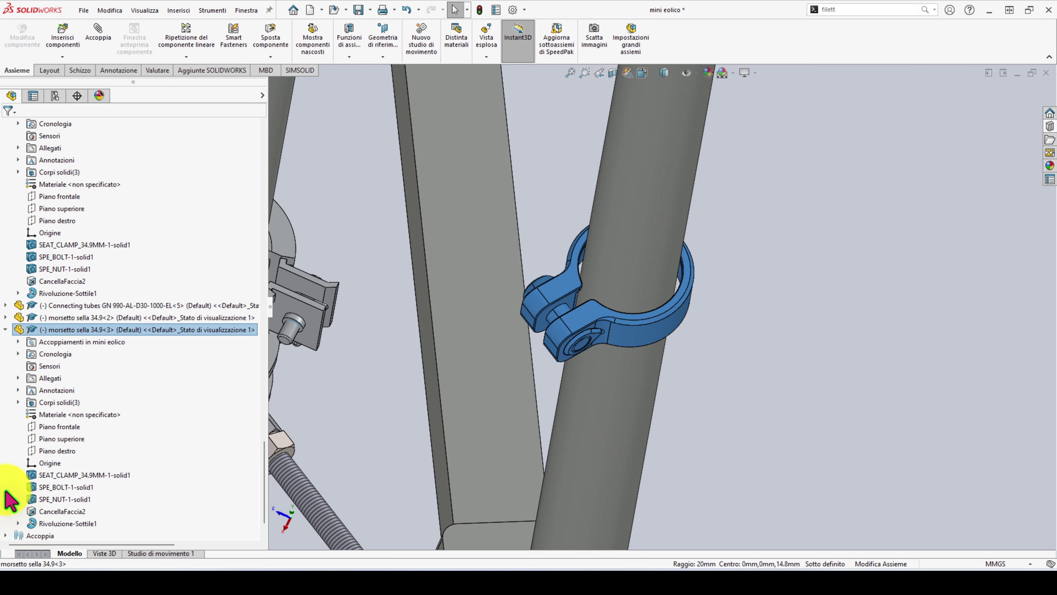
pyautogui.click(18, 341)
# - Reopen the Concentrico3879 mate on the clamp and accept it unchanged
pyautogui.click(87, 356)
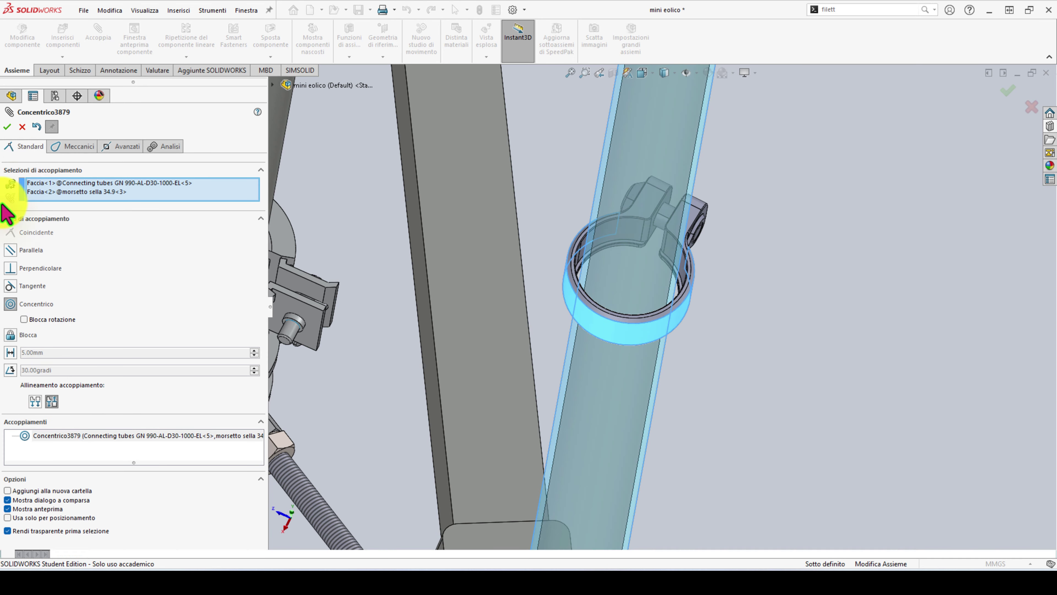
pyautogui.click(7, 127)
pyautogui.scroll(-5, 683, 267)
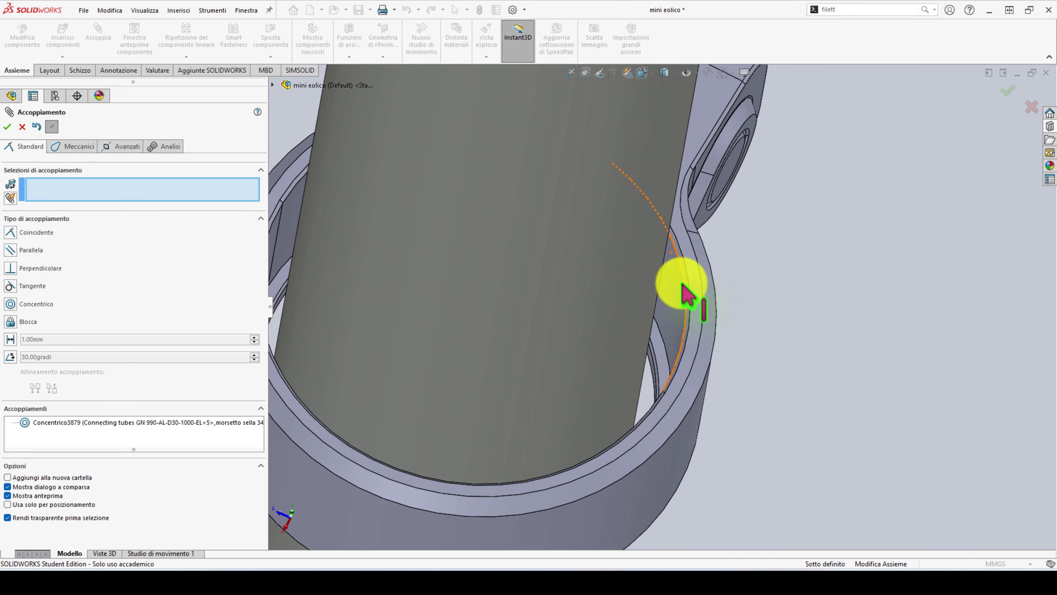
# - Add a Coincident mate between the clamp's end face and the calettatore 2 sleeve face
pyautogui.click(663, 357)
pyautogui.scroll(5, 680, 354)
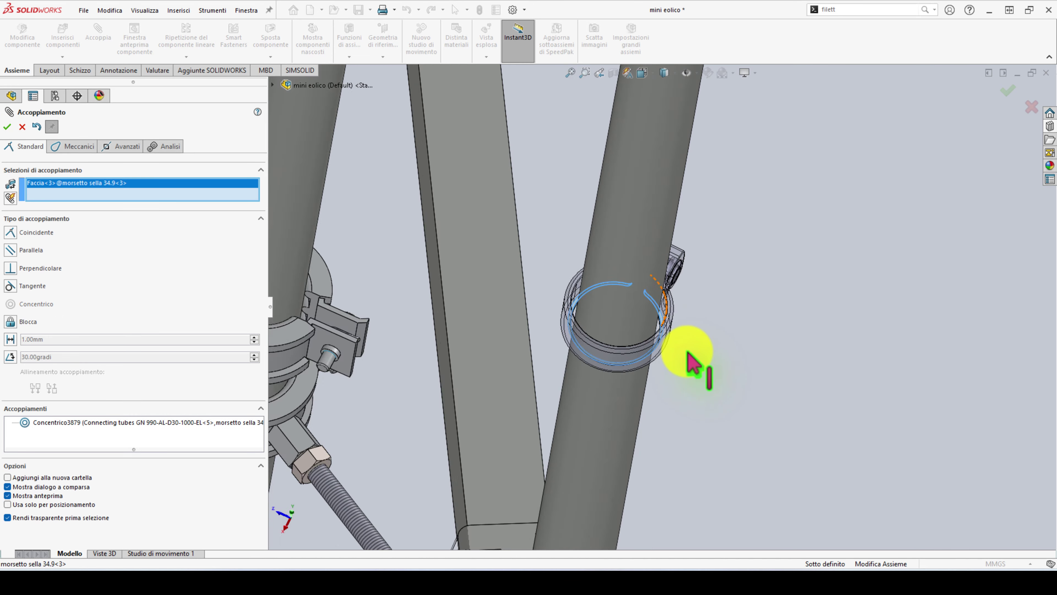
pyautogui.scroll(5, 708, 352)
pyautogui.scroll(-2, 724, 106)
pyautogui.scroll(-4, 720, 220)
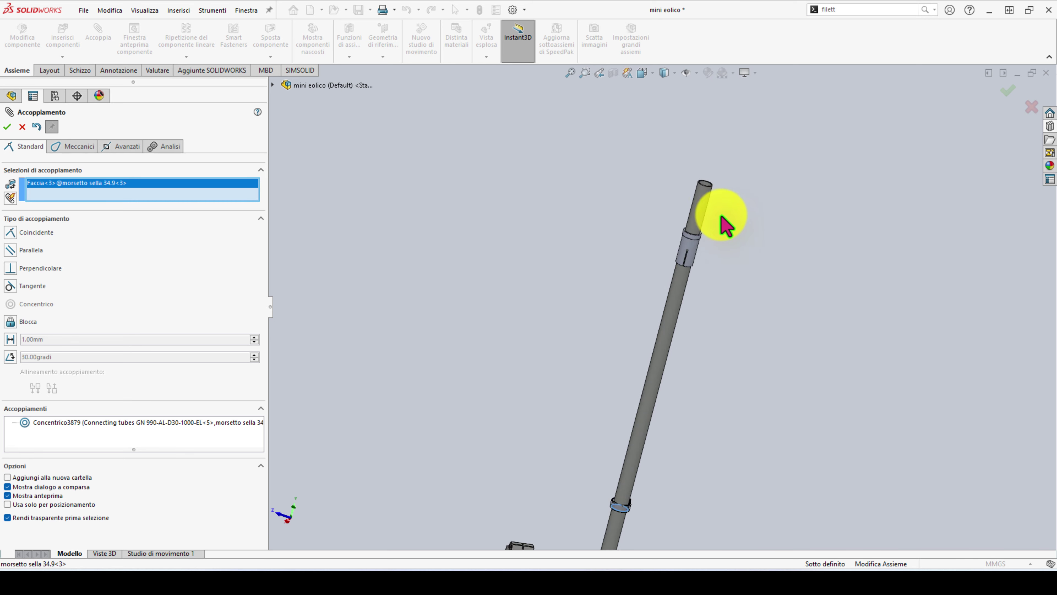
pyautogui.scroll(-3, 654, 295)
pyautogui.moveTo(653, 296); pyautogui.dragTo(657, 148, button='middle')
pyautogui.scroll(-2, 684, 338)
pyautogui.scroll(-3, 613, 307)
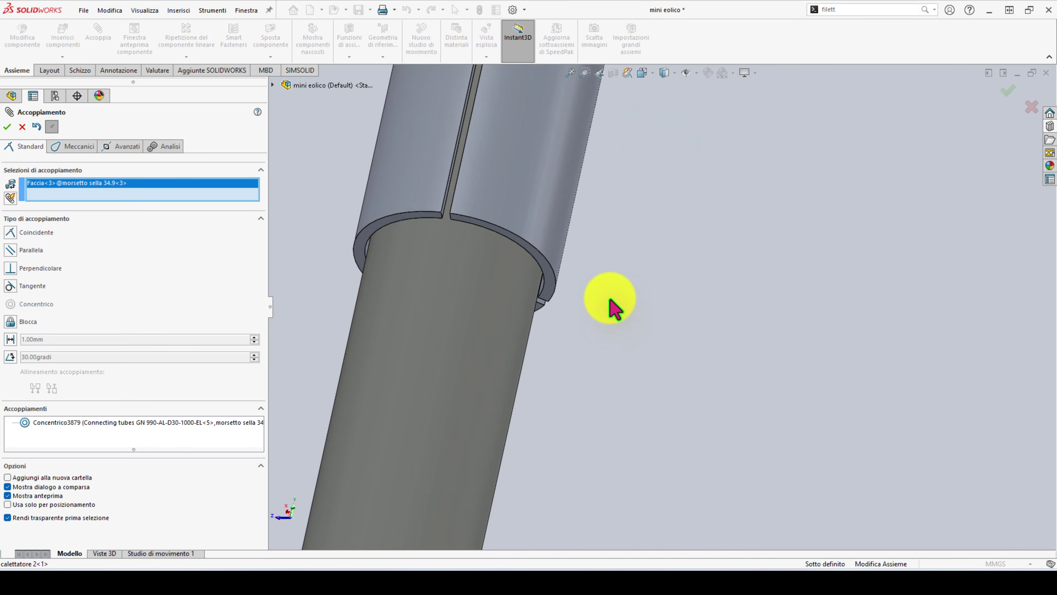
pyautogui.scroll(-3, 549, 288)
pyautogui.scroll(-1, 546, 298)
pyautogui.click(542, 290)
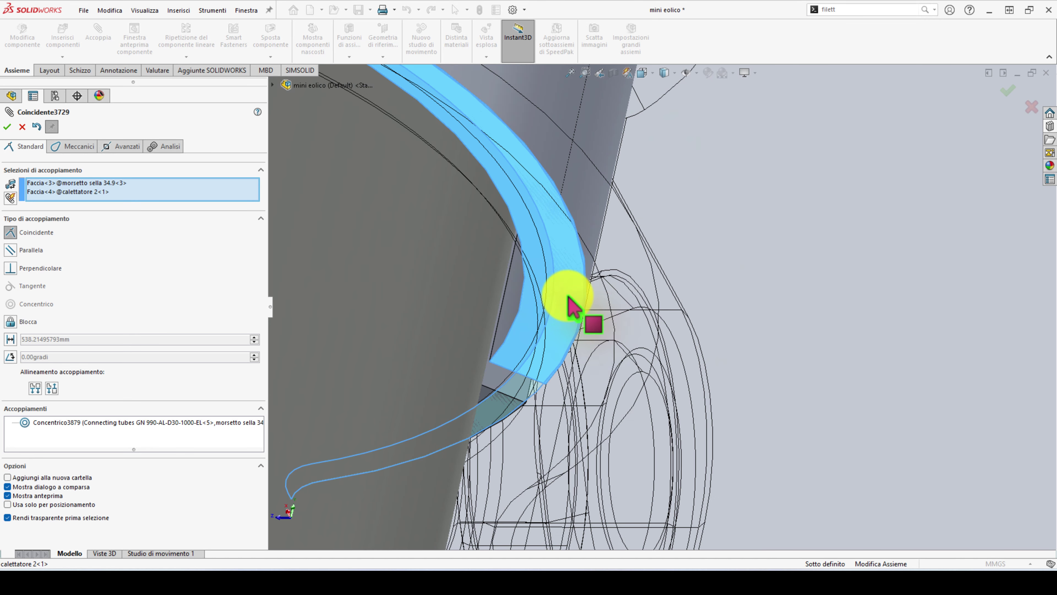
pyautogui.click(695, 285)
# - Orbit and zoom so the tube stands upright to check the seated clamp
pyautogui.scroll(3, 662, 310)
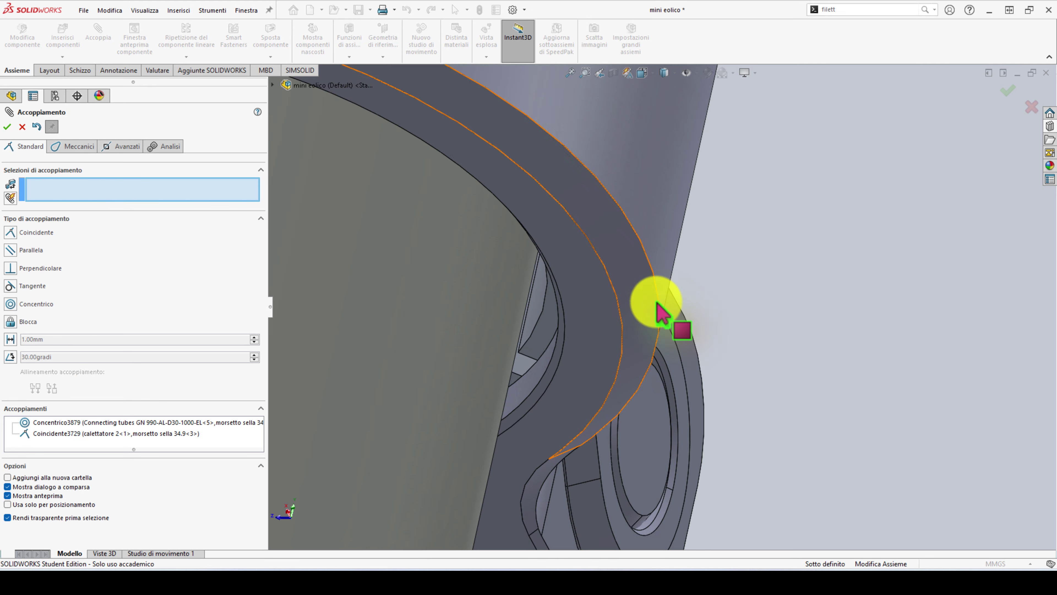
pyautogui.scroll(3, 628, 308)
pyautogui.scroll(2, 707, 279)
pyautogui.moveTo(704, 272); pyautogui.dragTo(703, 378, button='middle')
pyautogui.scroll(2, 691, 396)
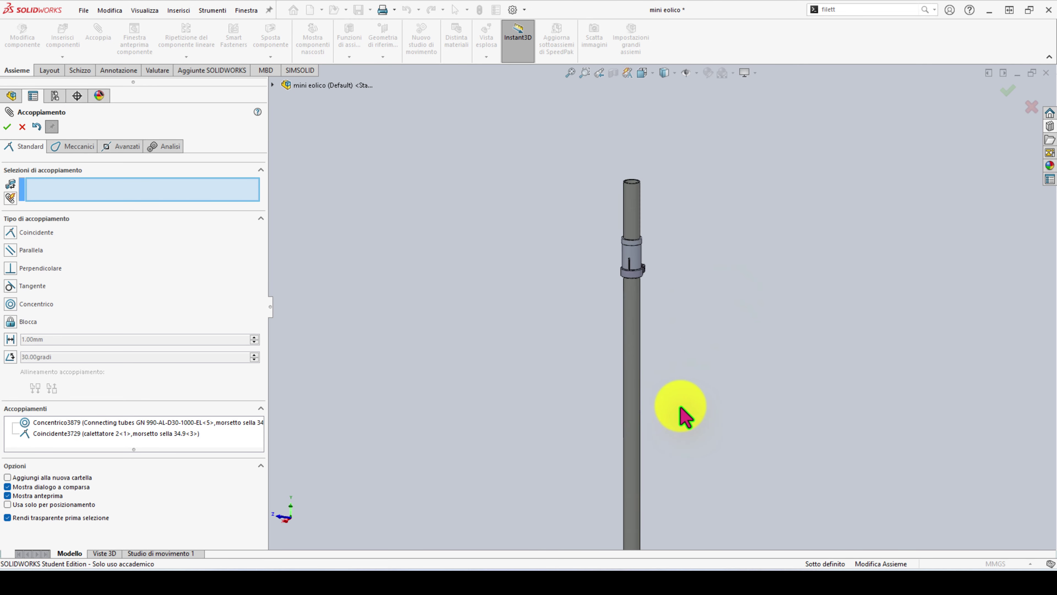
pyautogui.scroll(3, 676, 421)
pyautogui.scroll(2, 671, 432)
pyautogui.scroll(-2, 674, 436)
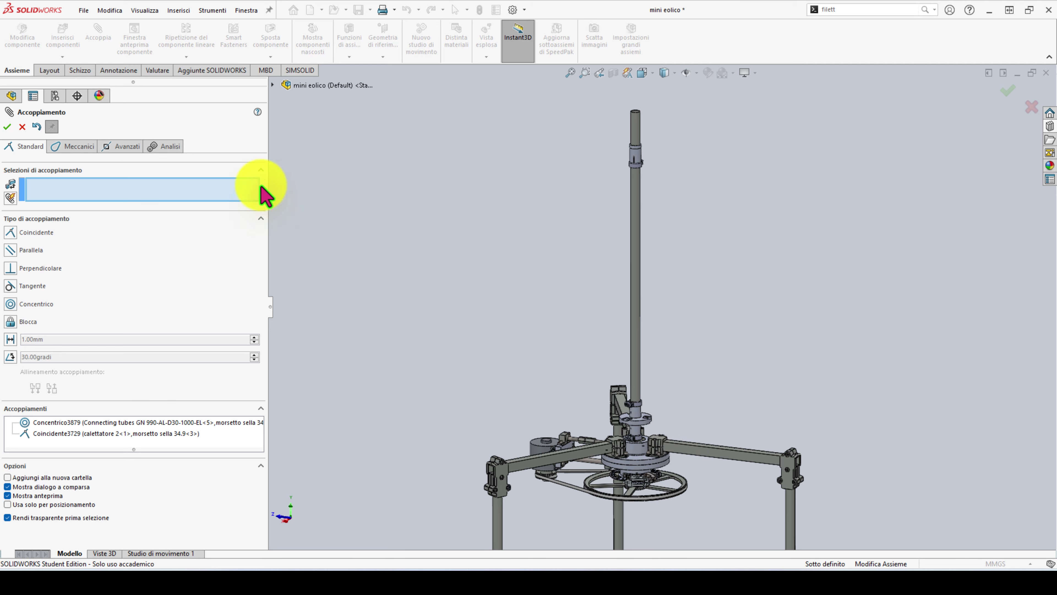
# - Close the mate settings and inspect the calettatore 1 flange and the shaft face
pyautogui.press('Return')
pyautogui.scroll(-3, 662, 419)
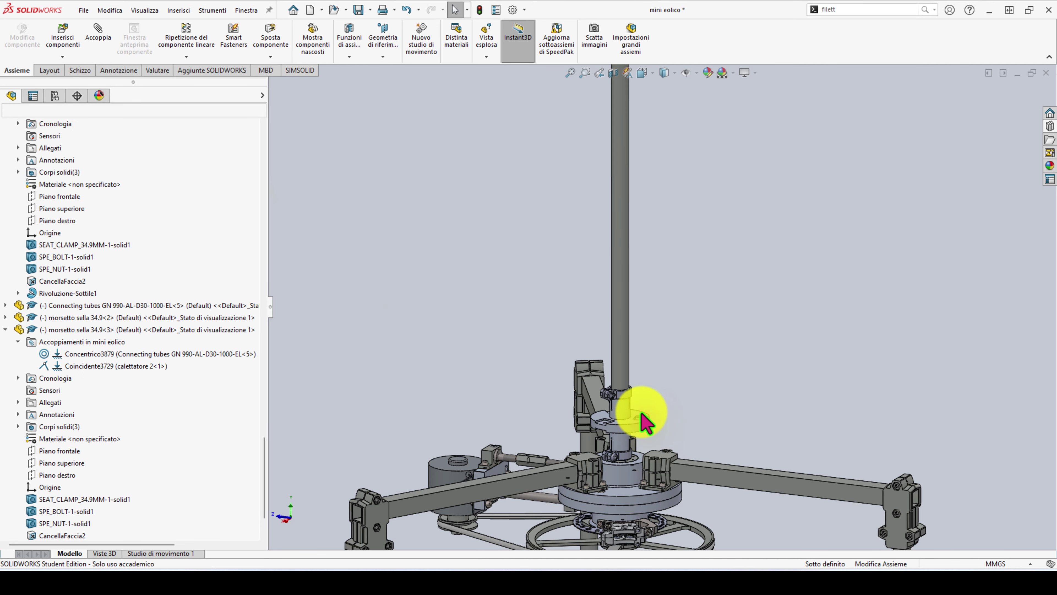
pyautogui.click(631, 423)
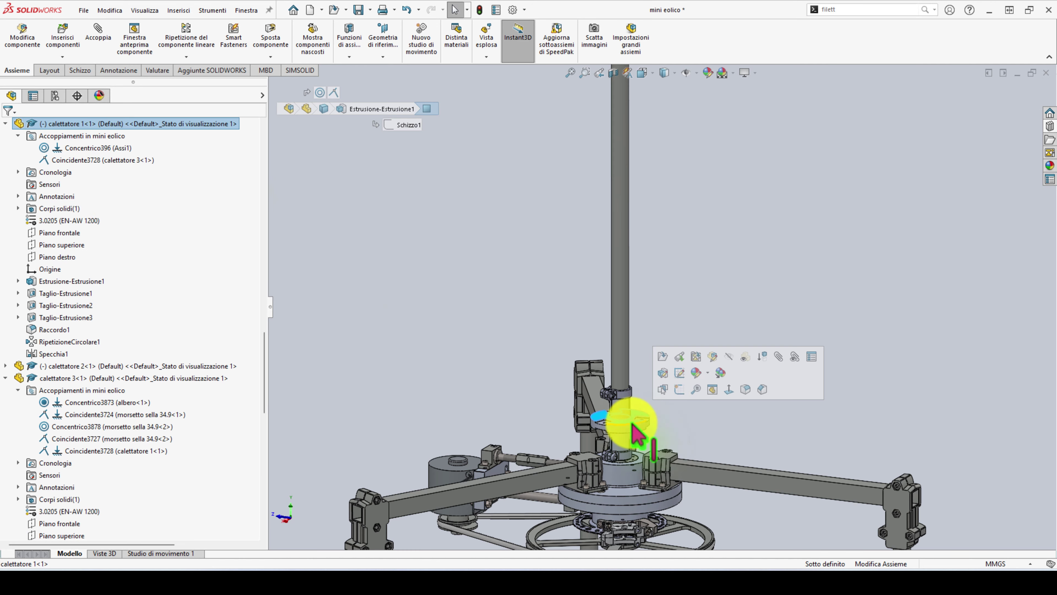
pyautogui.scroll(-5, 631, 420)
pyautogui.moveTo(626, 401)
pyautogui.mouseDown(button='middle')
pyautogui.moveTo(659, 373)
pyautogui.moveTo(655, 398)
pyautogui.moveTo(630, 378)
pyautogui.moveTo(647, 290)
pyautogui.moveTo(635, 428)
pyautogui.mouseUp(button='middle')
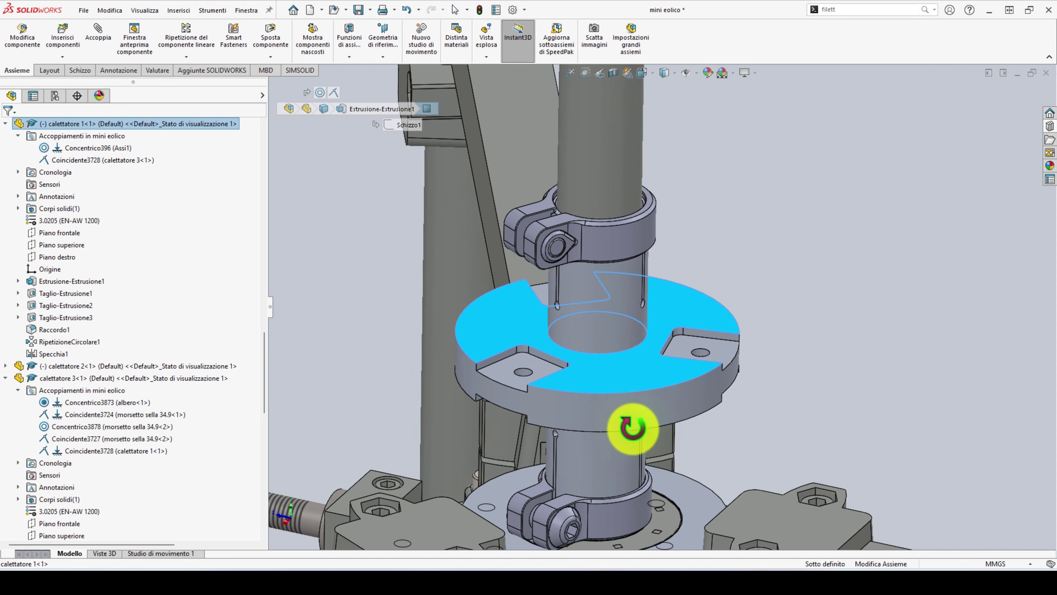
pyautogui.scroll(-3, 621, 417)
pyautogui.click(609, 371)
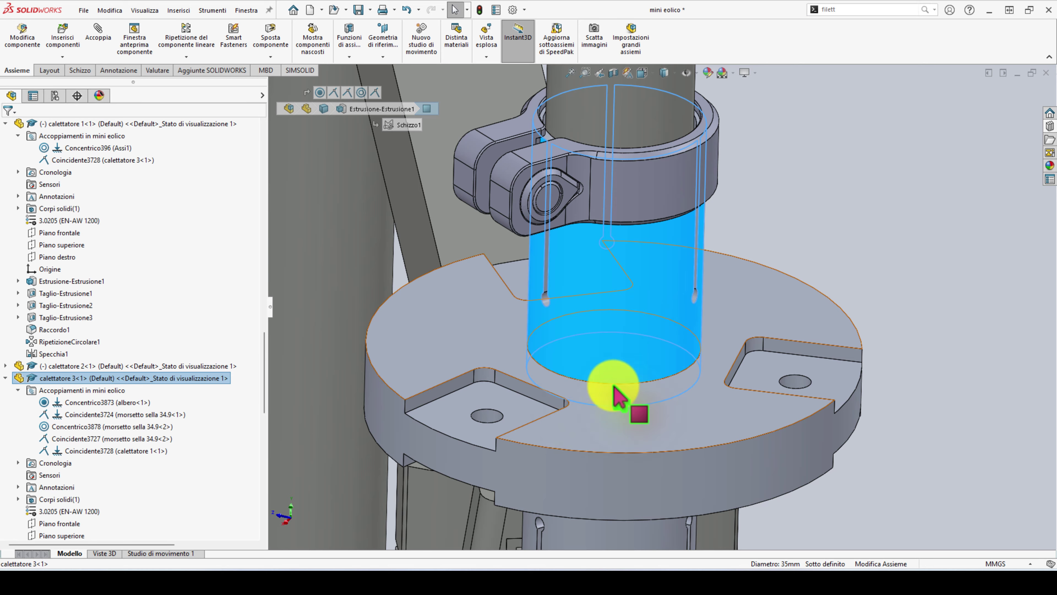
pyautogui.scroll(5, 649, 379)
pyautogui.click(915, 260)
# - Make the calettatore 1 flange transparent and orbit around it to inspect it
pyautogui.click(742, 323)
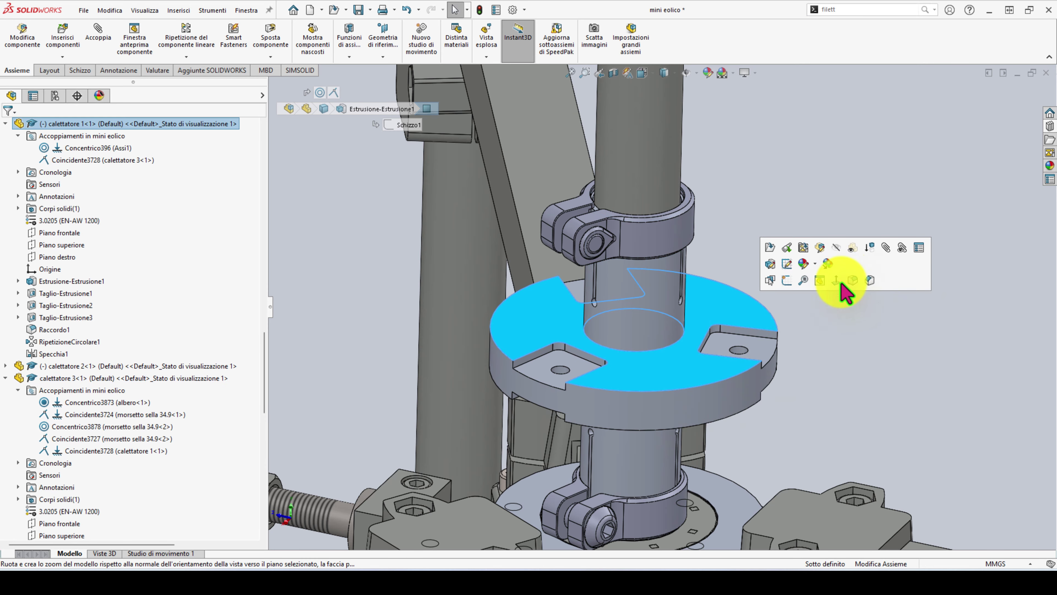
pyautogui.click(860, 256)
pyautogui.scroll(-3, 746, 338)
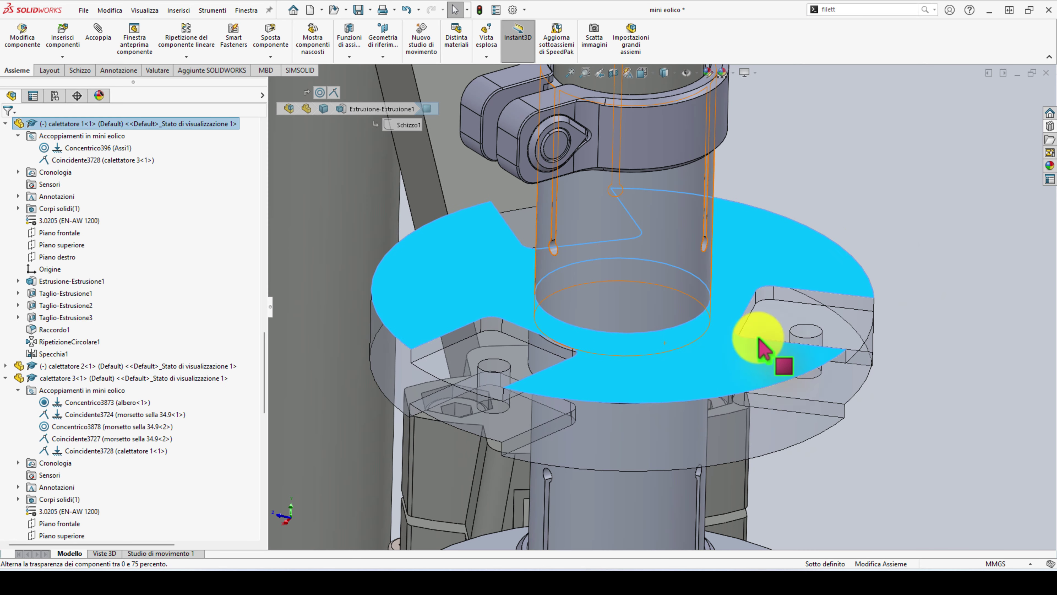
pyautogui.moveTo(828, 267)
pyautogui.mouseDown(button='middle')
pyautogui.moveTo(711, 295)
pyautogui.moveTo(717, 303)
pyautogui.mouseUp(button='middle')
pyautogui.scroll(3, 708, 330)
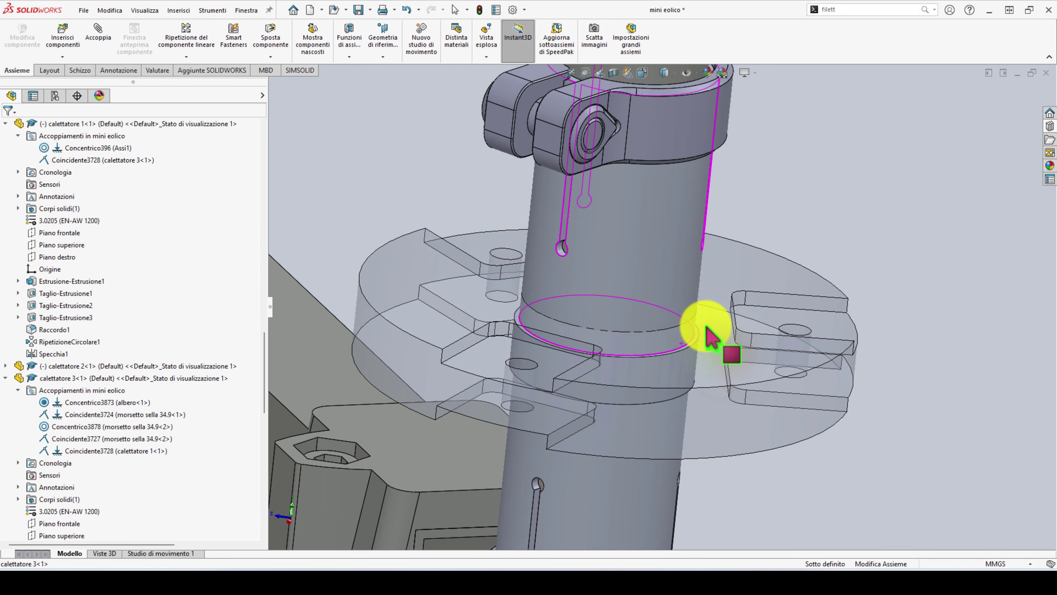
pyautogui.scroll(3, 711, 327)
pyautogui.scroll(3, 706, 307)
pyautogui.scroll(2, 698, 221)
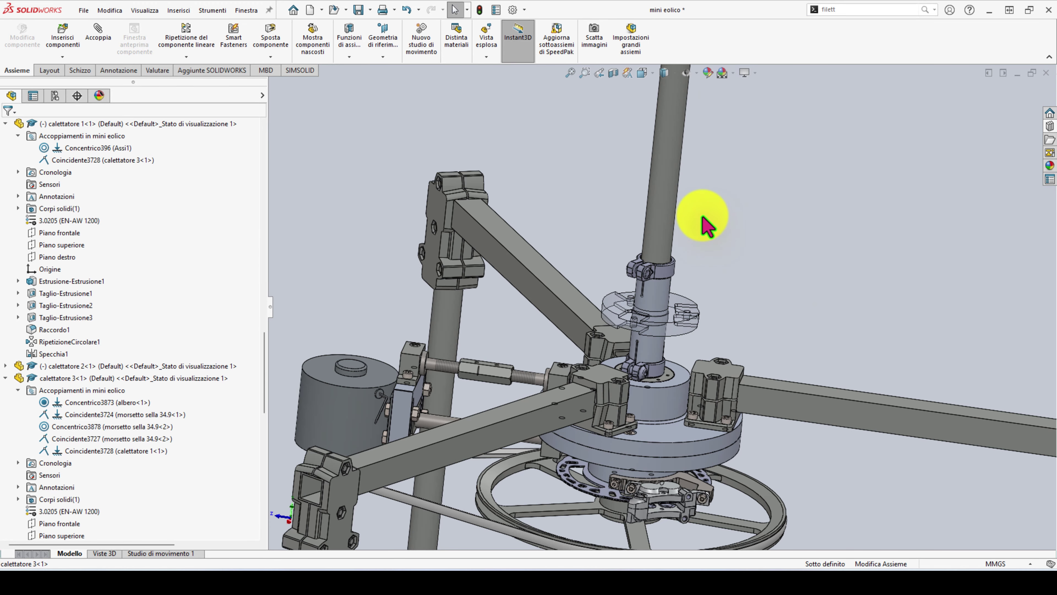
pyautogui.scroll(1, 700, 225)
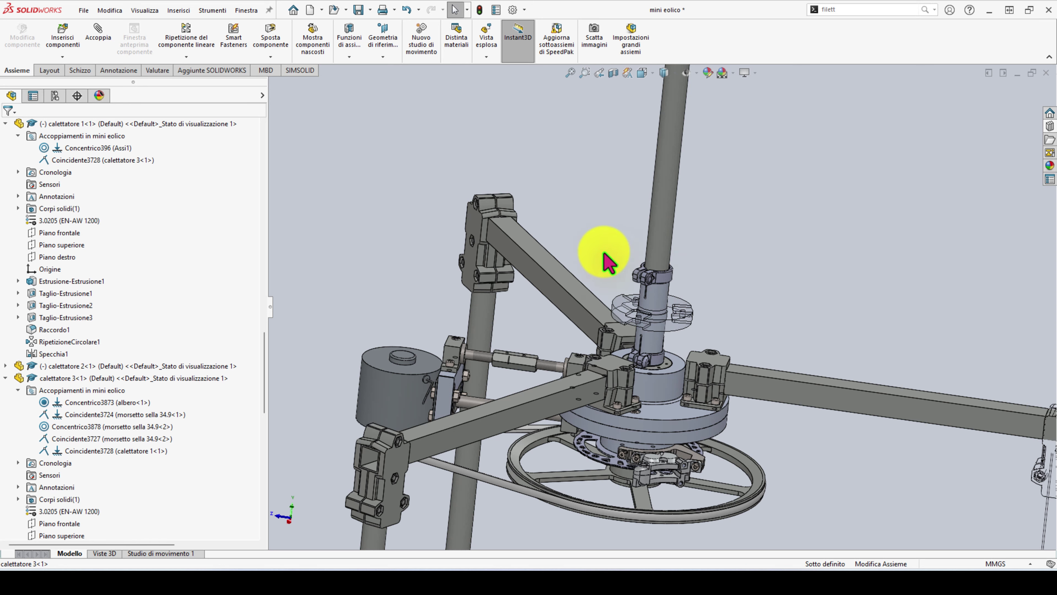
pyautogui.click(678, 301)
pyautogui.scroll(2, 739, 248)
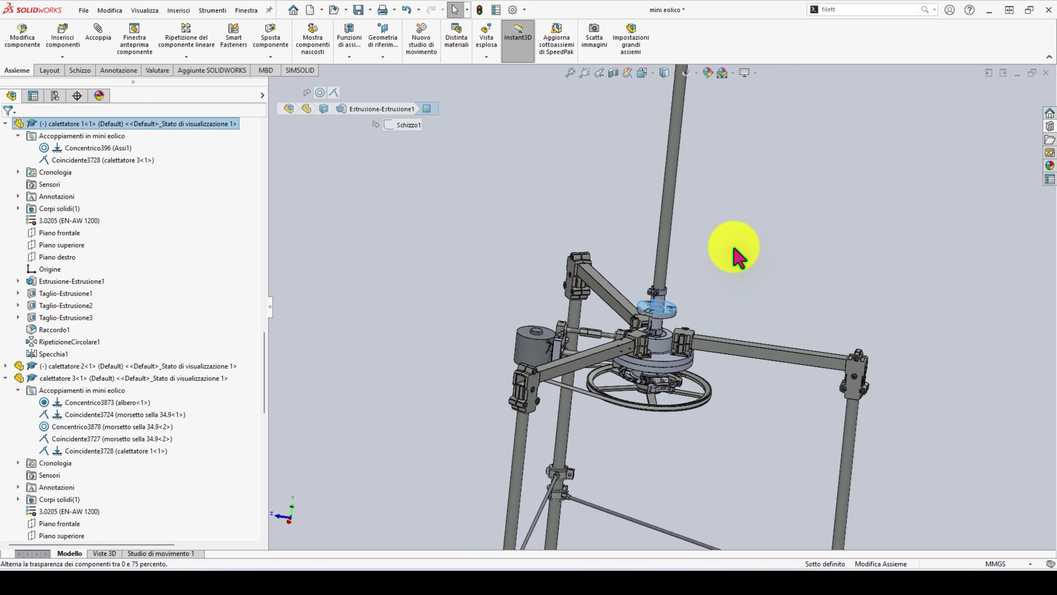
pyautogui.scroll(2, 691, 217)
pyautogui.scroll(-2, 644, 272)
pyautogui.scroll(-1, 665, 359)
pyautogui.scroll(-1, 644, 410)
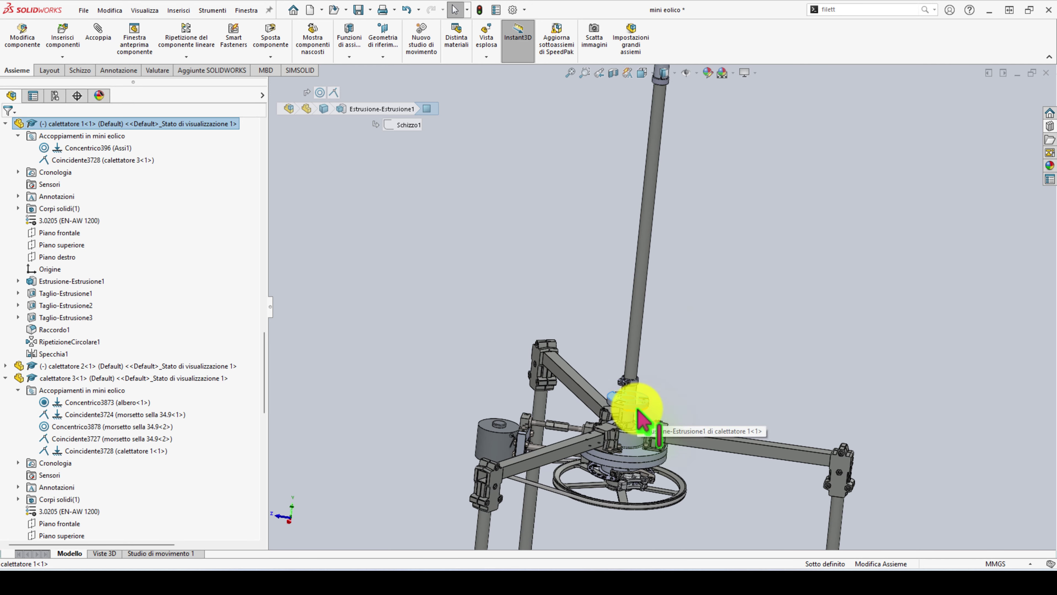
# - Drag the whole calettatore 1 component off the hub, loose beside the shaft
pyautogui.click(638, 418)
pyautogui.click(633, 408)
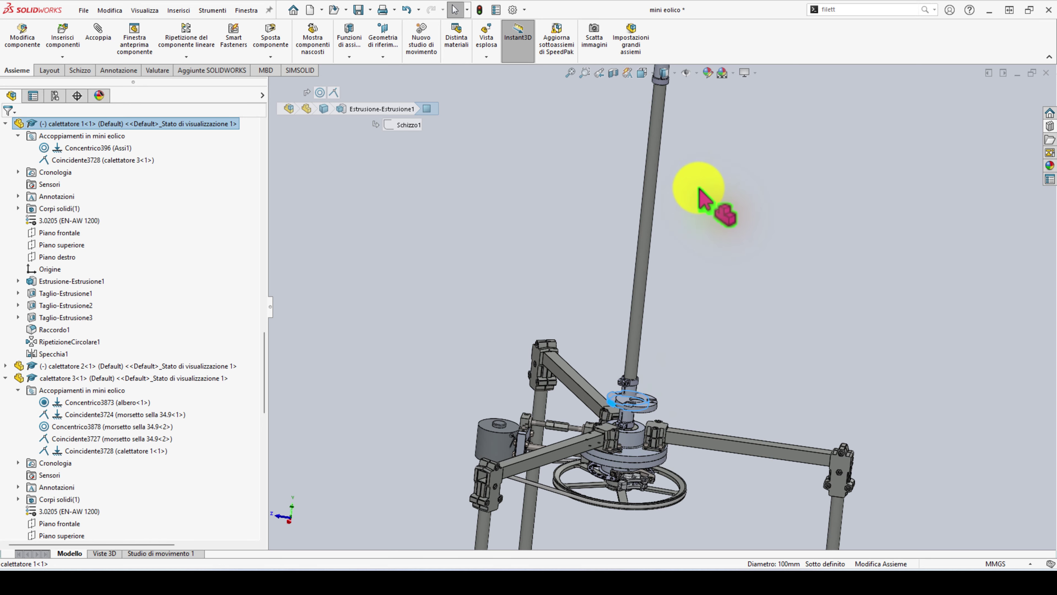
pyautogui.moveTo(632, 410); pyautogui.dragTo(704, 151)
pyautogui.scroll(-10, 649, 233)
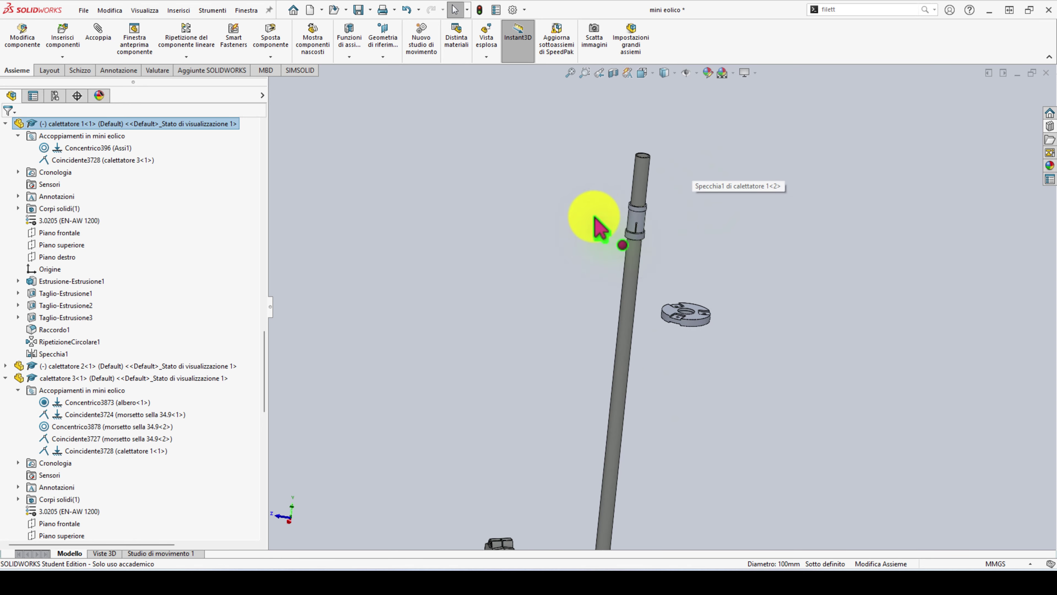
pyautogui.scroll(-3, 690, 271)
pyautogui.scroll(3, 767, 402)
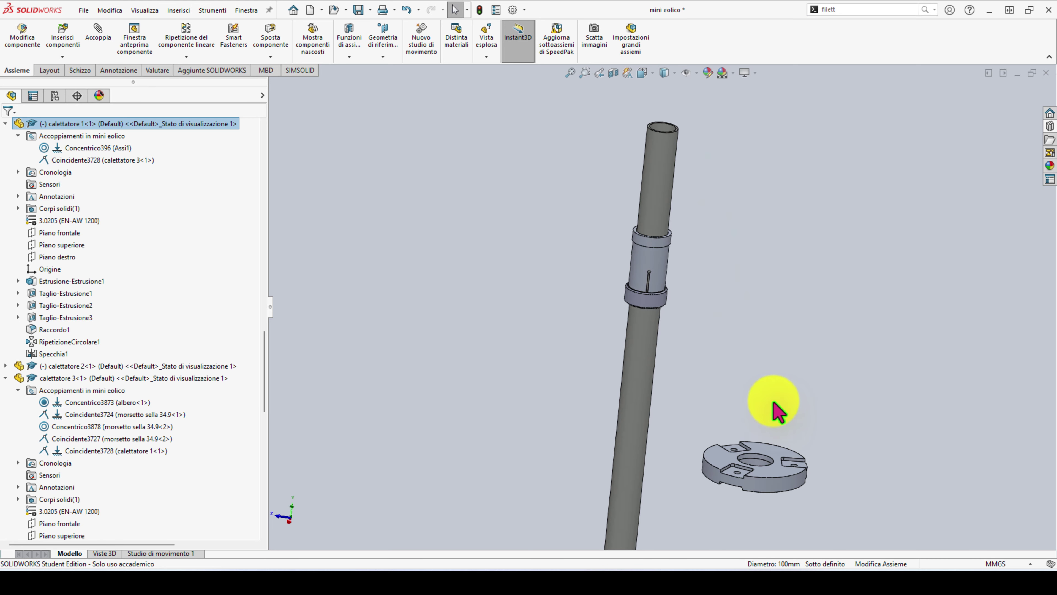
# - Select the loose calettatore 1 disk and turn it to expose its hole face
pyautogui.rightClick(779, 491)
pyautogui.click(777, 485)
pyautogui.rightClick(764, 488)
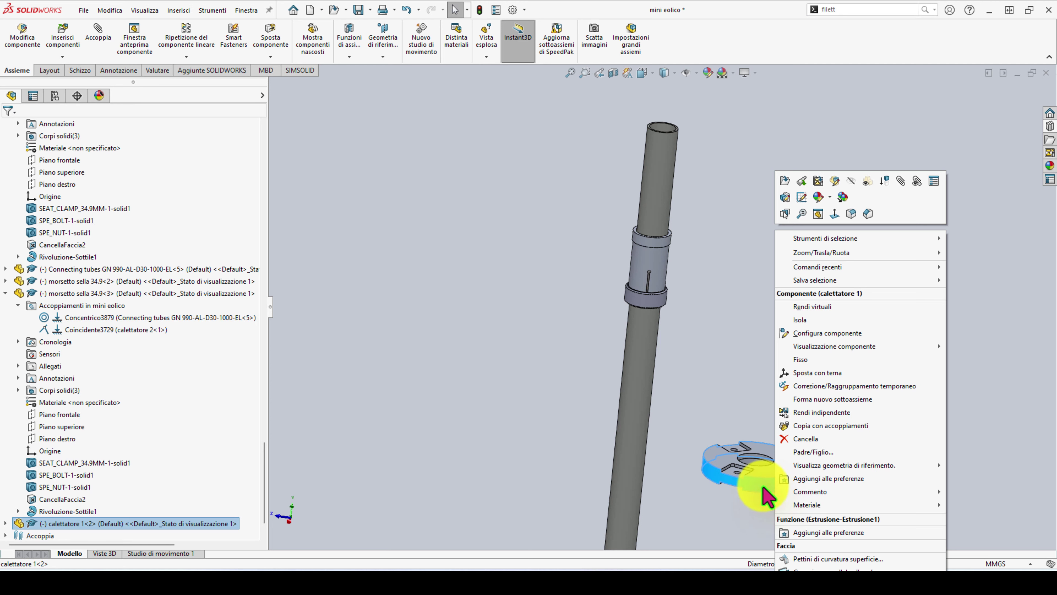
pyautogui.moveTo(768, 495)
pyautogui.mouseDown(button='right')
pyautogui.moveTo(798, 90)
pyautogui.moveTo(803, 437)
pyautogui.mouseUp(button='right')
pyautogui.scroll(-3, 706, 460)
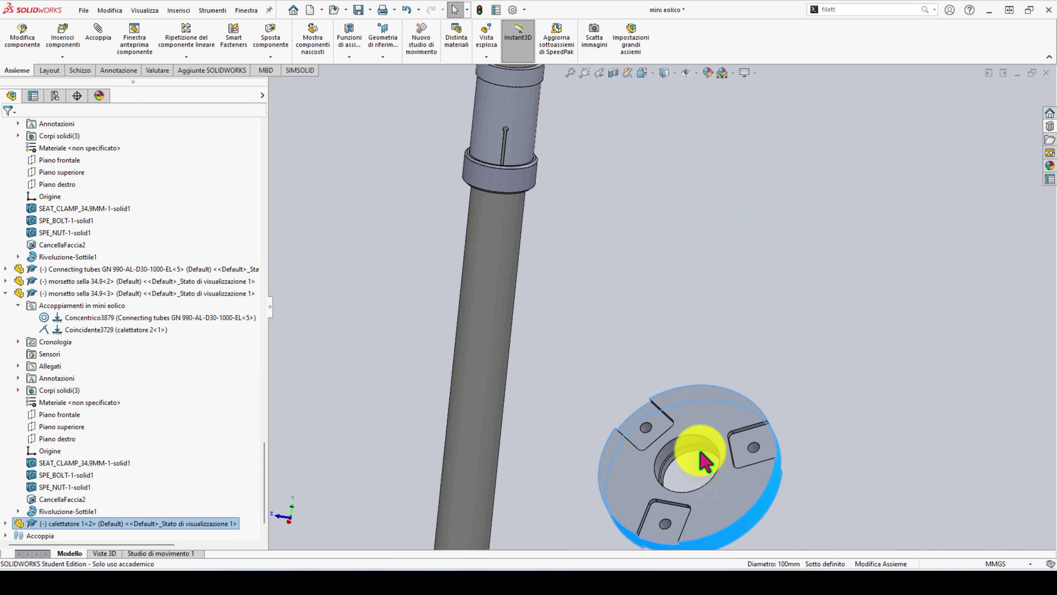
# - Mate the disk's hole face Concentrico with the vertical tube's face
pyautogui.click(689, 443)
pyautogui.keyDown('ctrl'); pyautogui.click(502, 372); pyautogui.keyUp('ctrl')
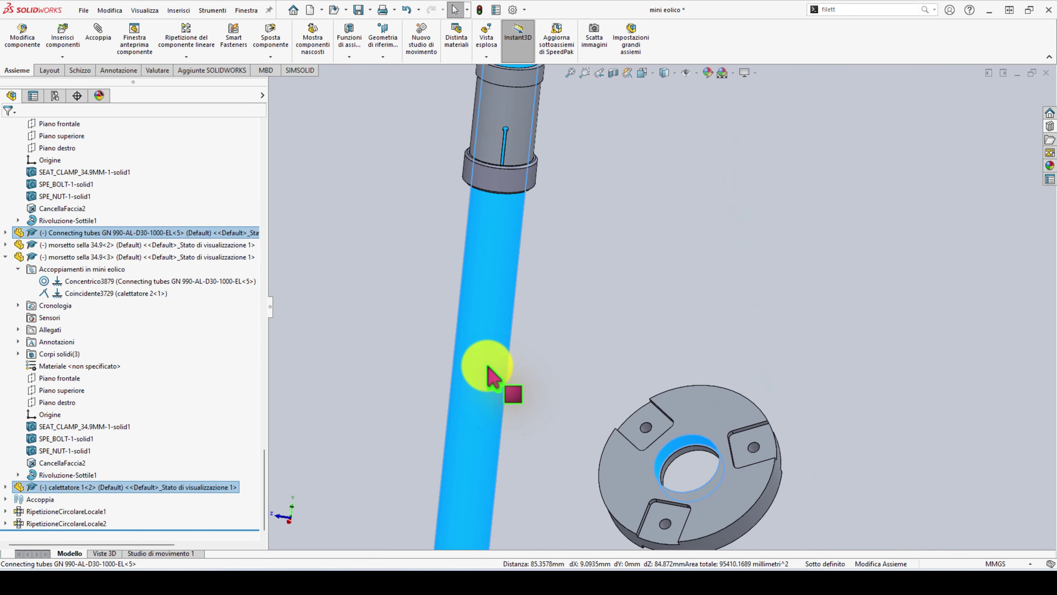
pyautogui.click(558, 356)
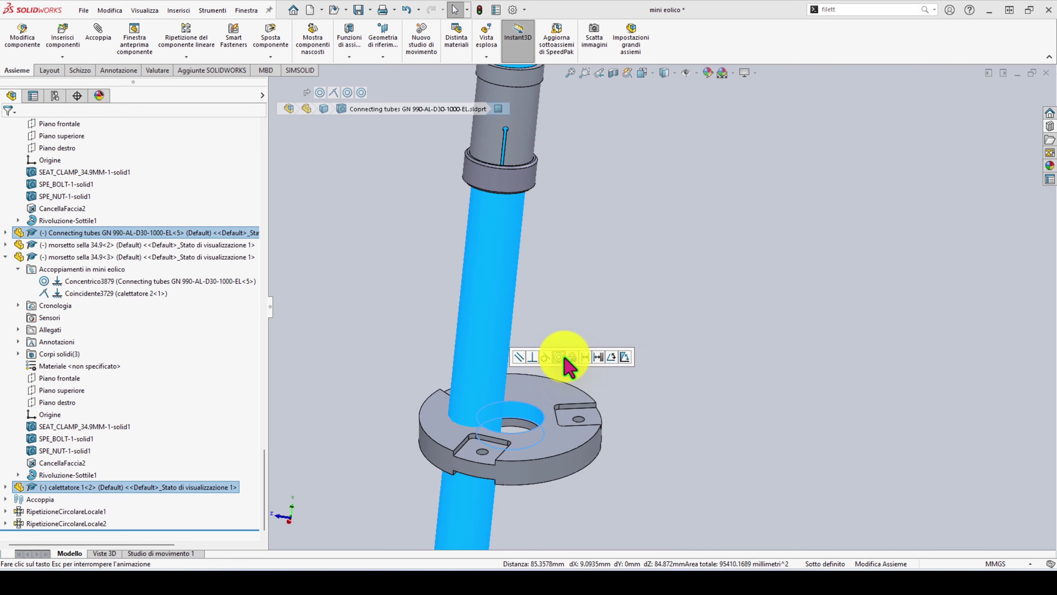
pyautogui.click(621, 437)
# - Orbit the tube upright and inspect the disk and the collar's circular edge
pyautogui.moveTo(567, 338); pyautogui.dragTo(555, 413, button='middle')
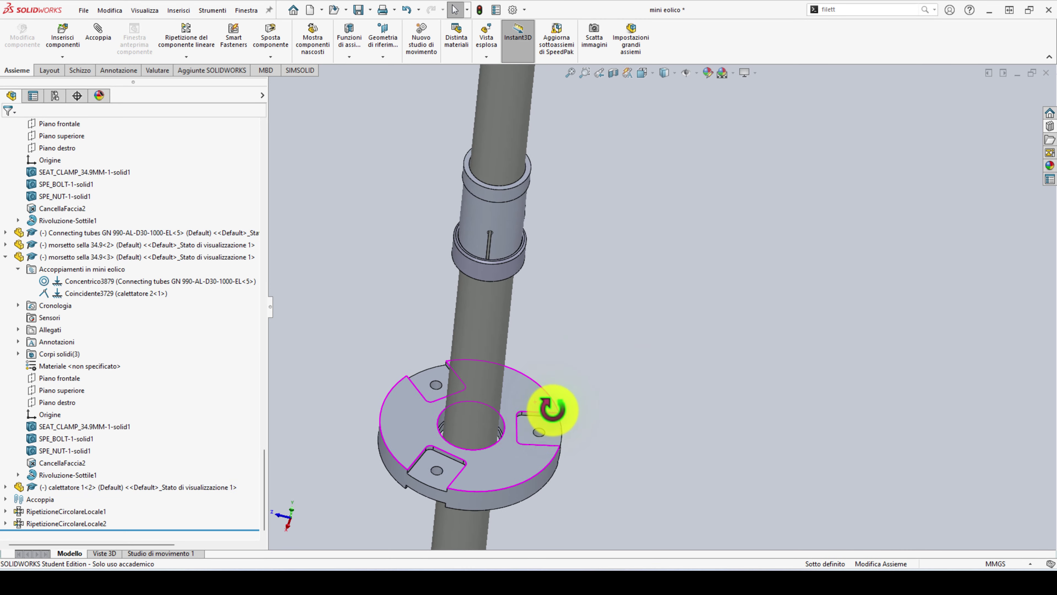
pyautogui.scroll(-3, 519, 433)
pyautogui.scroll(-3, 519, 433)
pyautogui.scroll(-2, 548, 401)
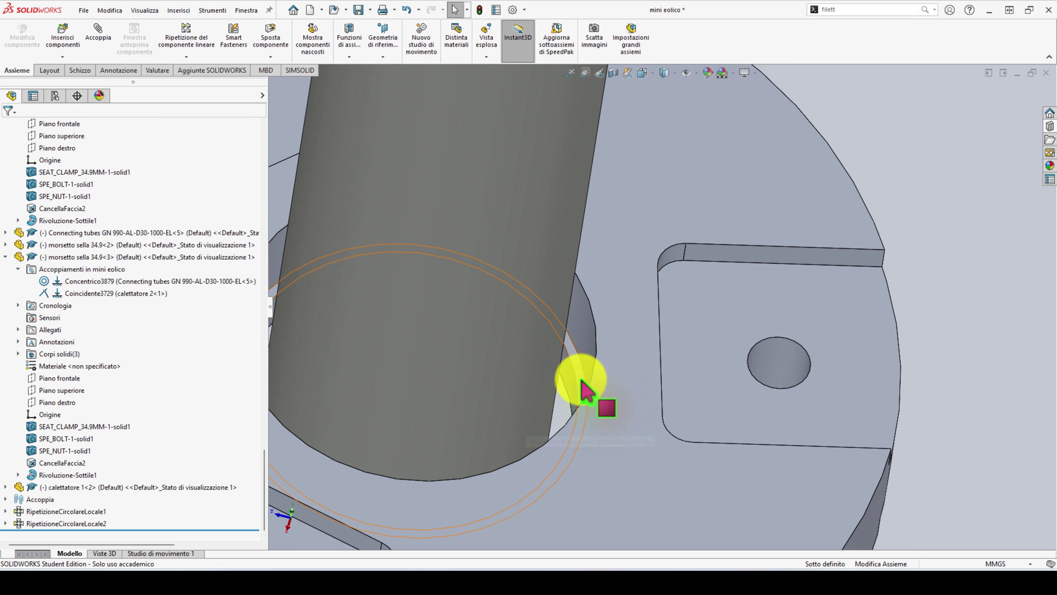
pyautogui.click(590, 377)
pyautogui.scroll(5, 680, 247)
pyautogui.scroll(3, 697, 225)
pyautogui.scroll(-3, 691, 250)
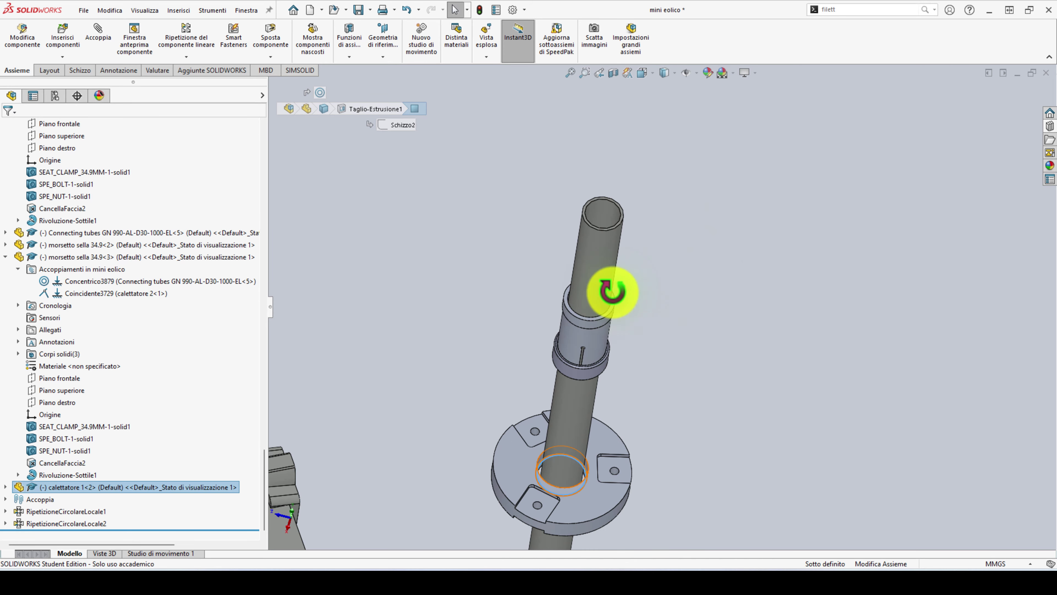
pyautogui.moveTo(685, 284); pyautogui.dragTo(618, 60, button='middle')
pyautogui.scroll(-3, 625, 331)
pyautogui.scroll(-3, 628, 360)
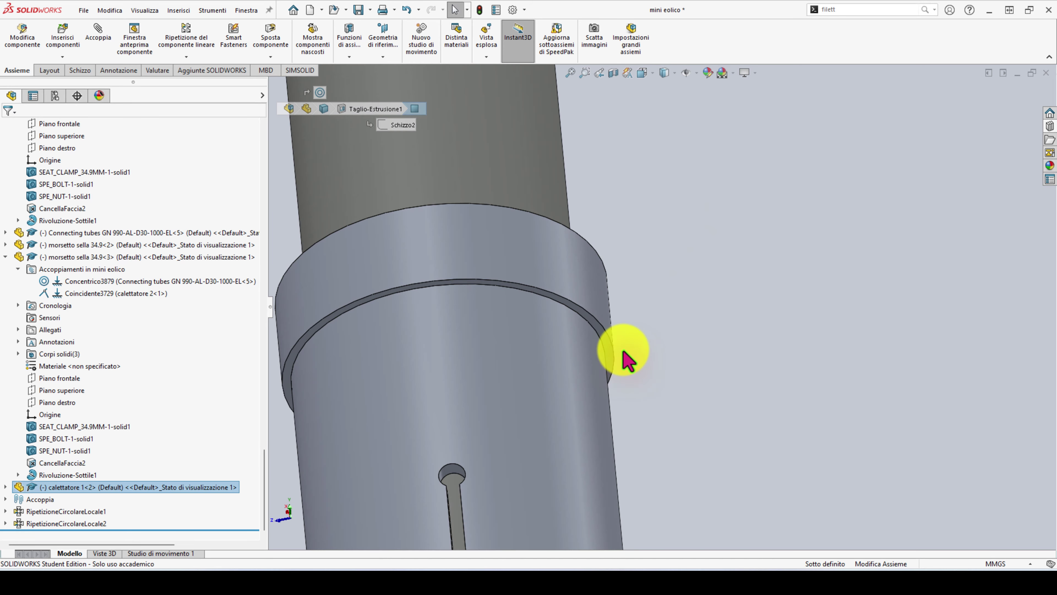
pyautogui.click(608, 350)
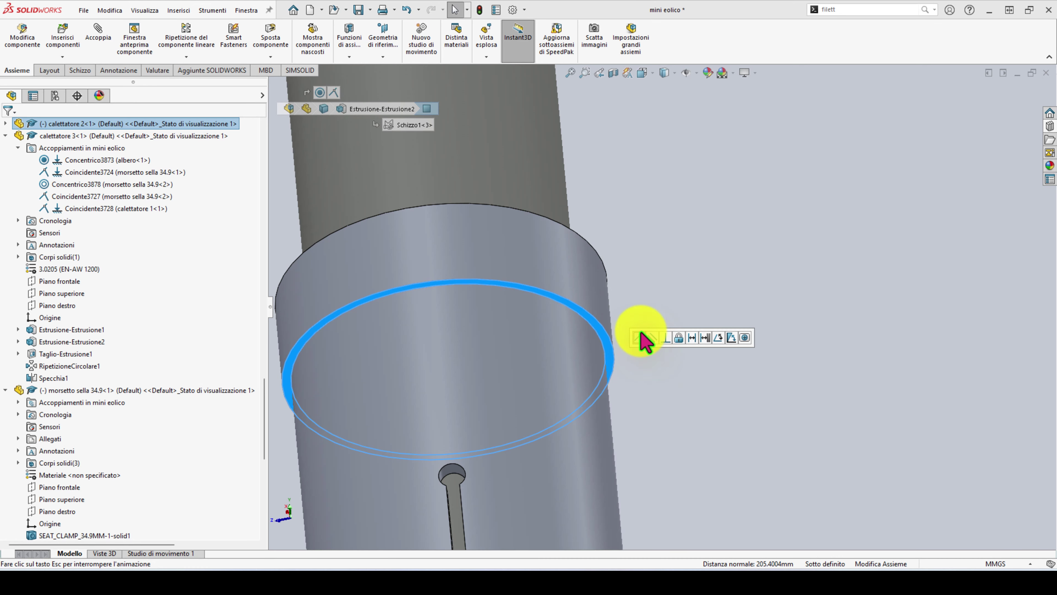
pyautogui.press('Escape')
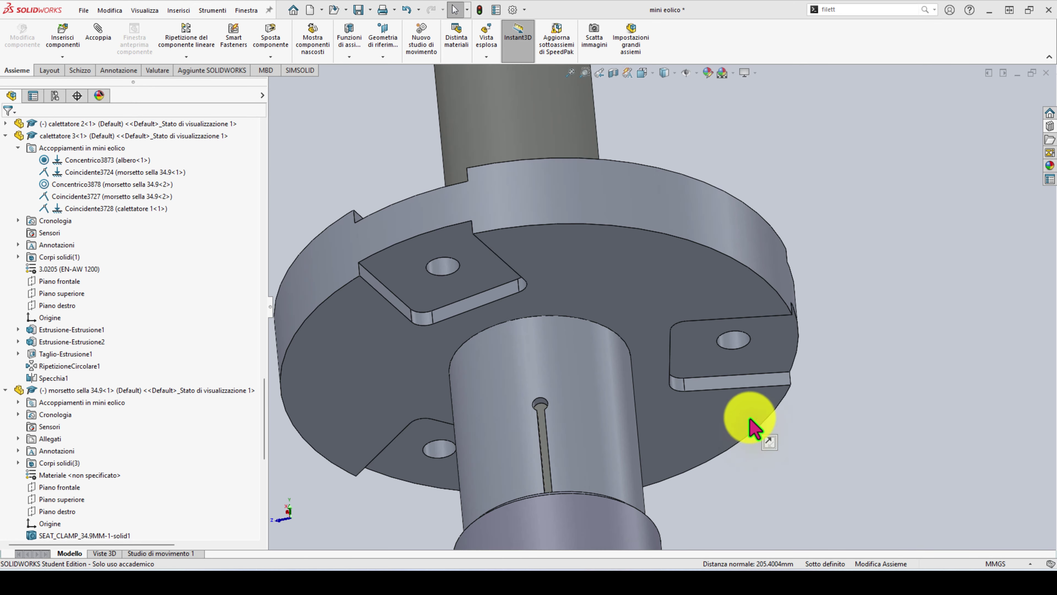
# - Zoom out to view the flange sitting on the shaft above the clamp
pyautogui.scroll(5, 656, 278)
pyautogui.moveTo(656, 279); pyautogui.dragTo(645, 385, button='middle')
pyautogui.scroll(3, 643, 366)
pyautogui.scroll(2, 653, 377)
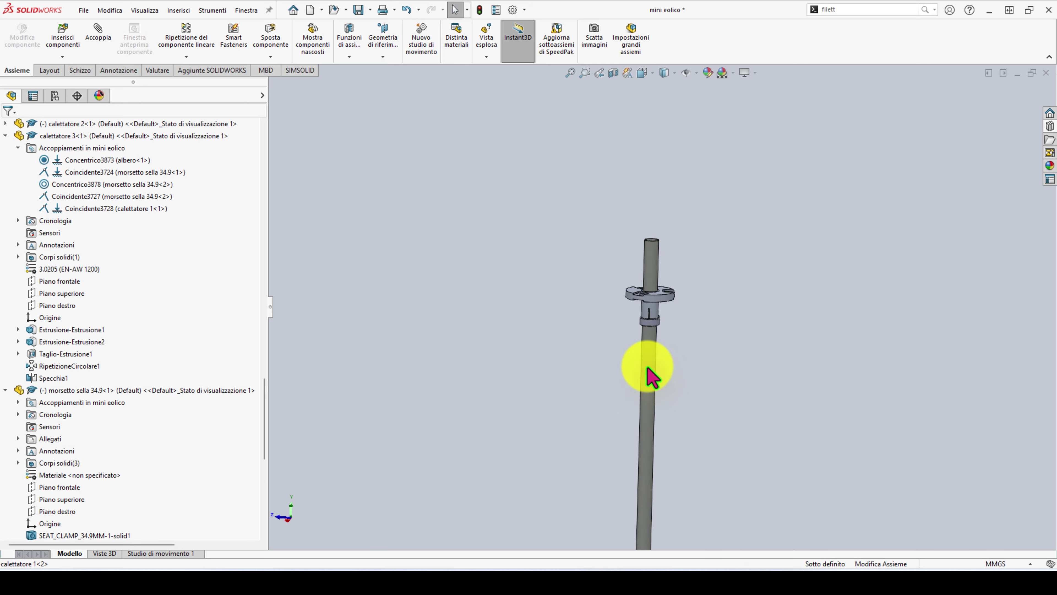
pyautogui.scroll(3, 653, 388)
pyautogui.scroll(-4, 670, 291)
pyautogui.scroll(-2, 641, 321)
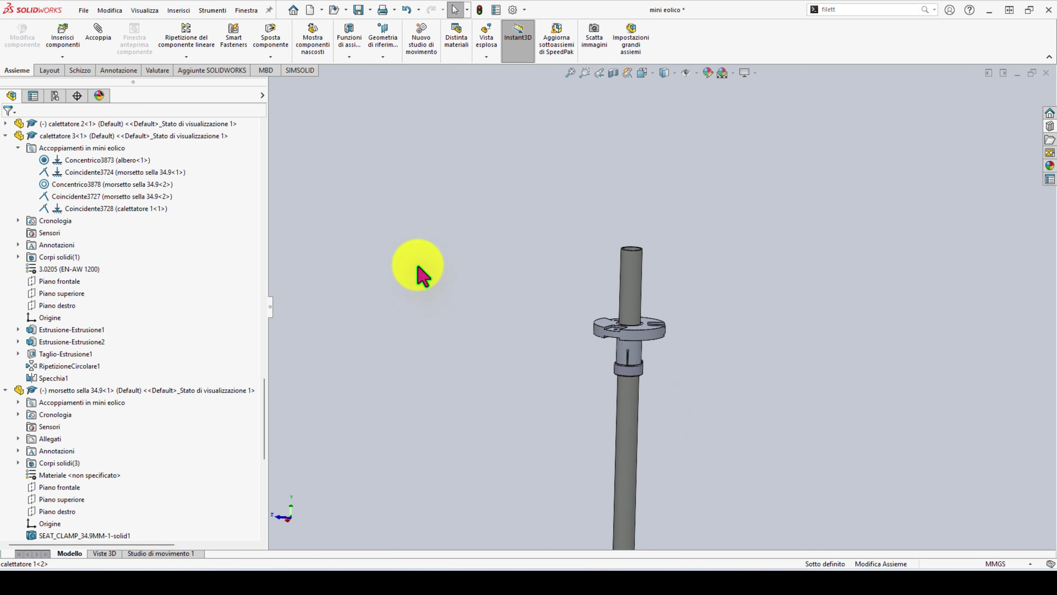
# - Collapse the component tree to top level and save the mini eolico assembly
pyautogui.rightClick(236, 278)
pyautogui.click(247, 283)
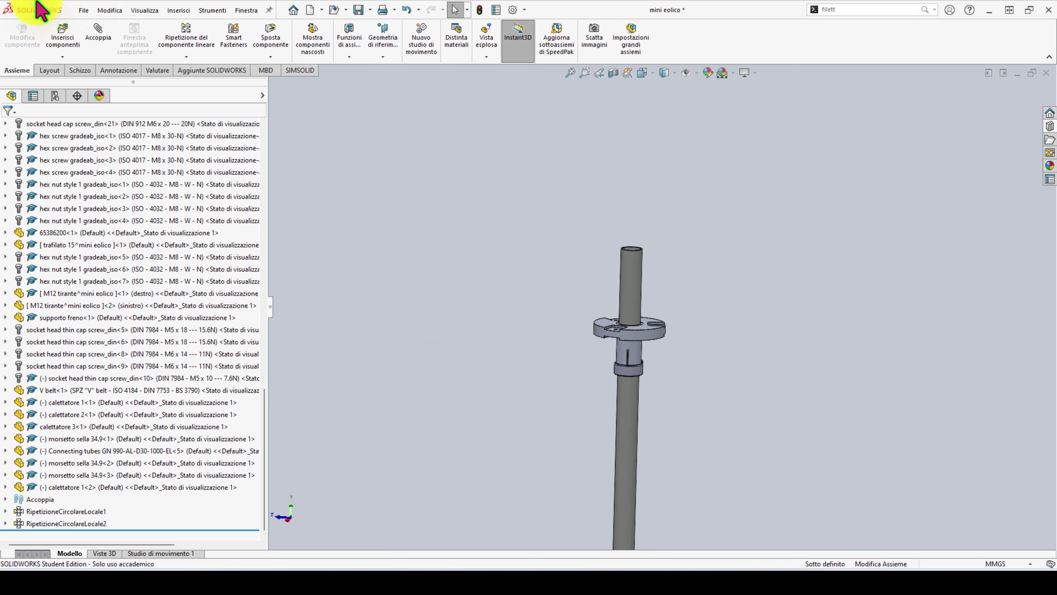
pyautogui.click(84, 9)
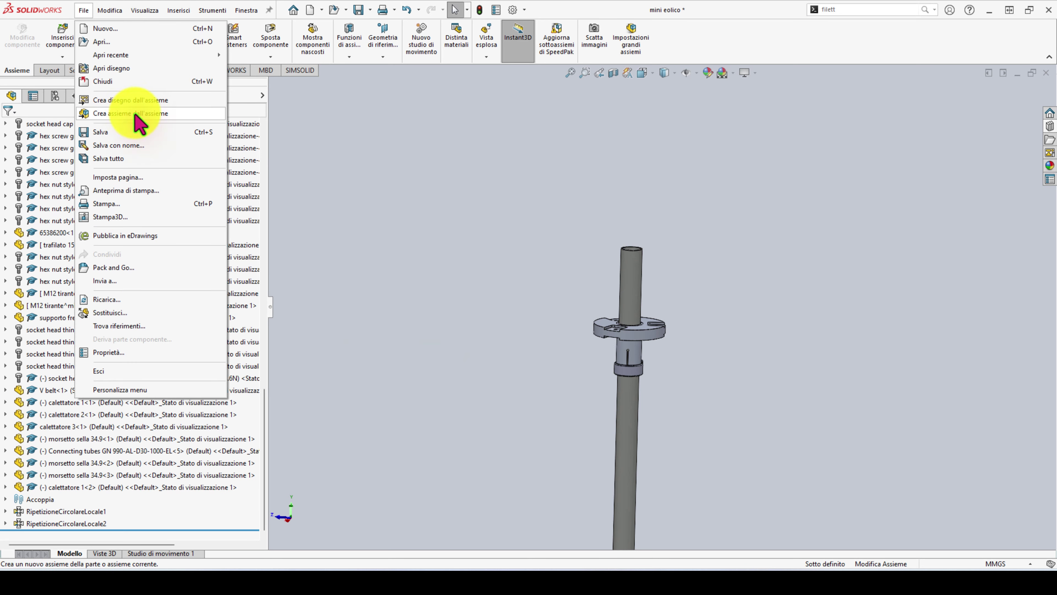
pyautogui.click(121, 146)
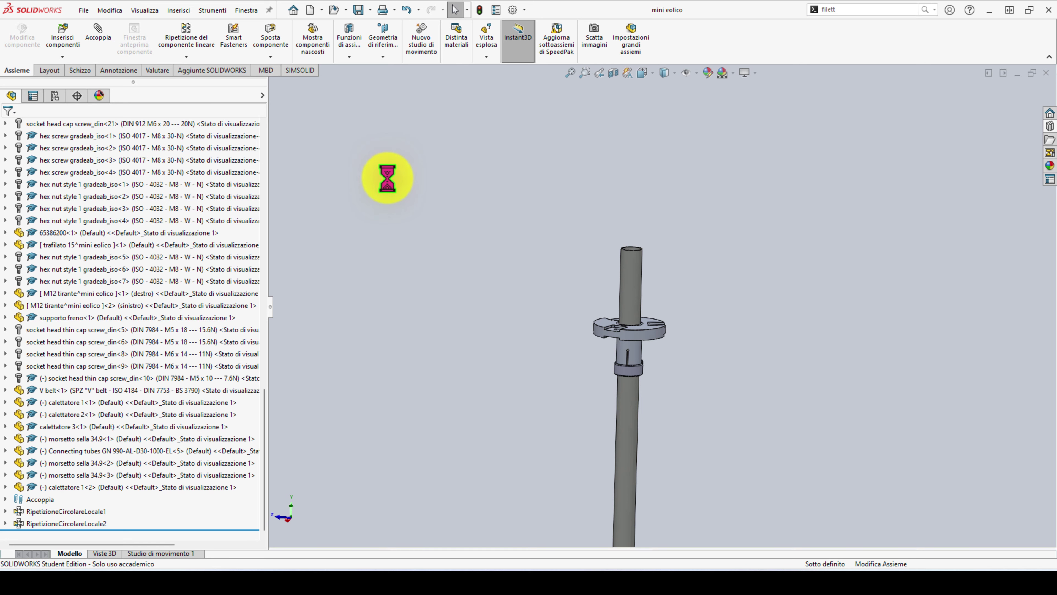
pyautogui.scroll(5, 666, 444)
pyautogui.scroll(2, 666, 433)
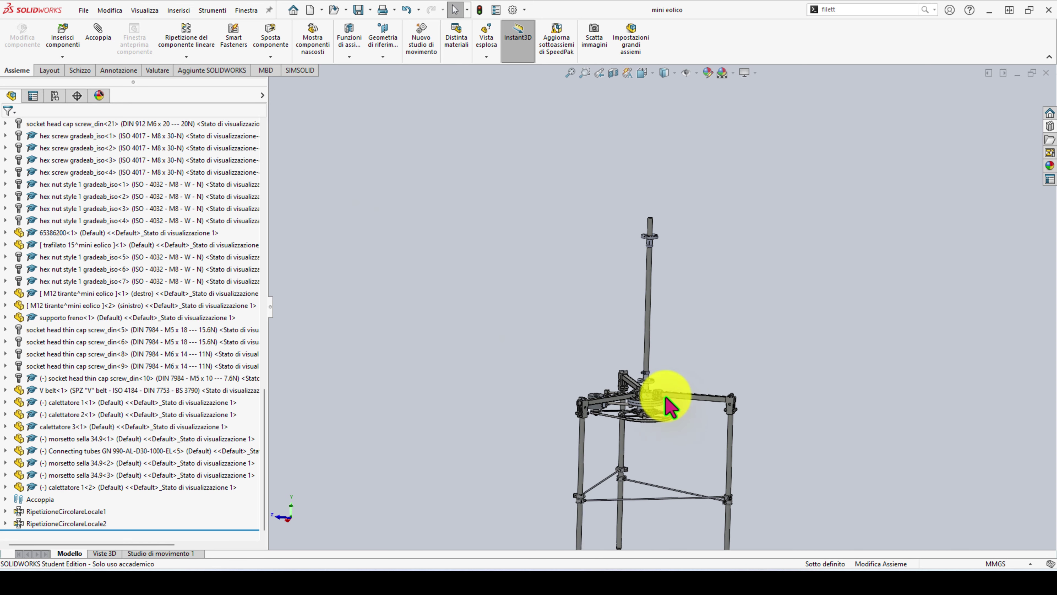
# - Start Salva con nome, cancel it with Annulla, and dismiss the File menu
pyautogui.click(81, 11)
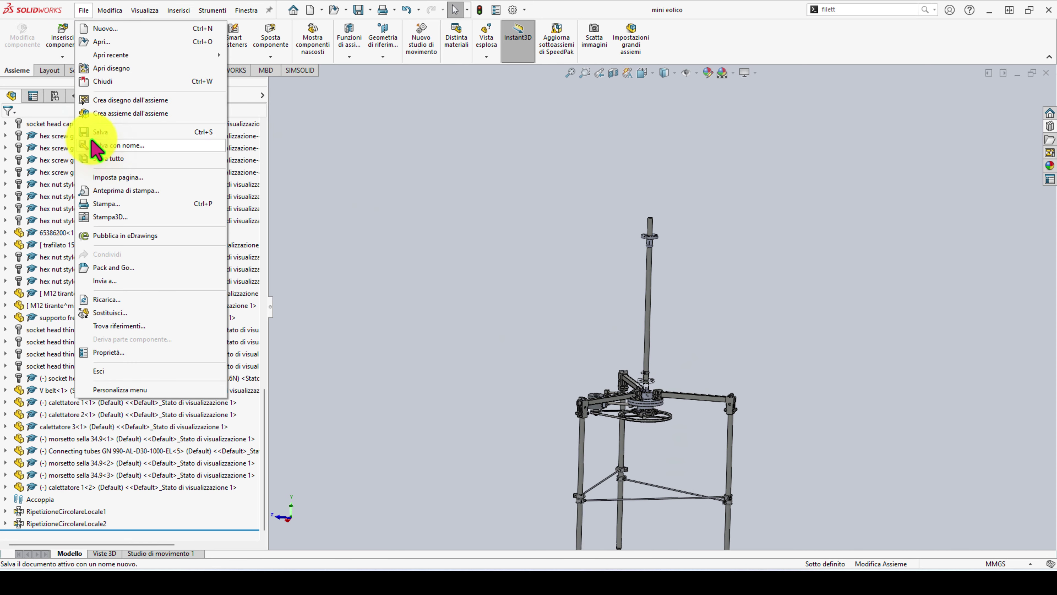
pyautogui.click(83, 144)
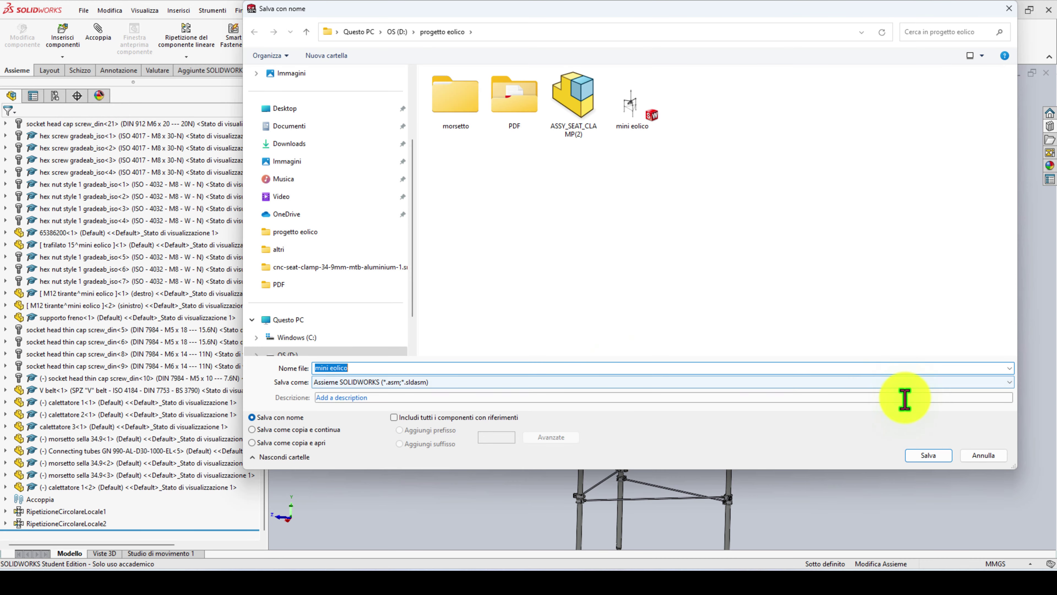
pyautogui.click(974, 462)
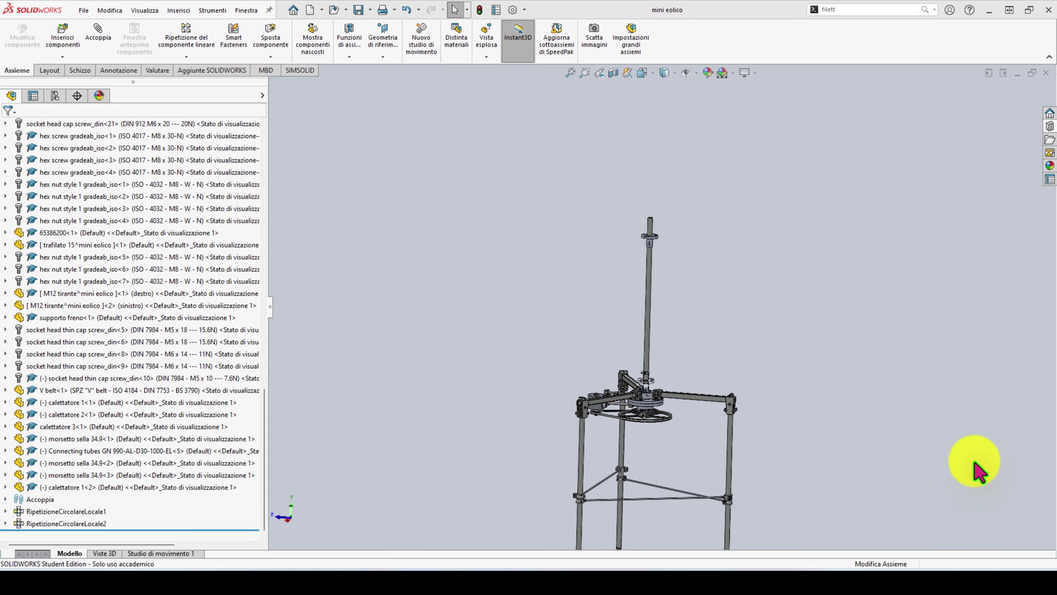
pyautogui.click(83, 10)
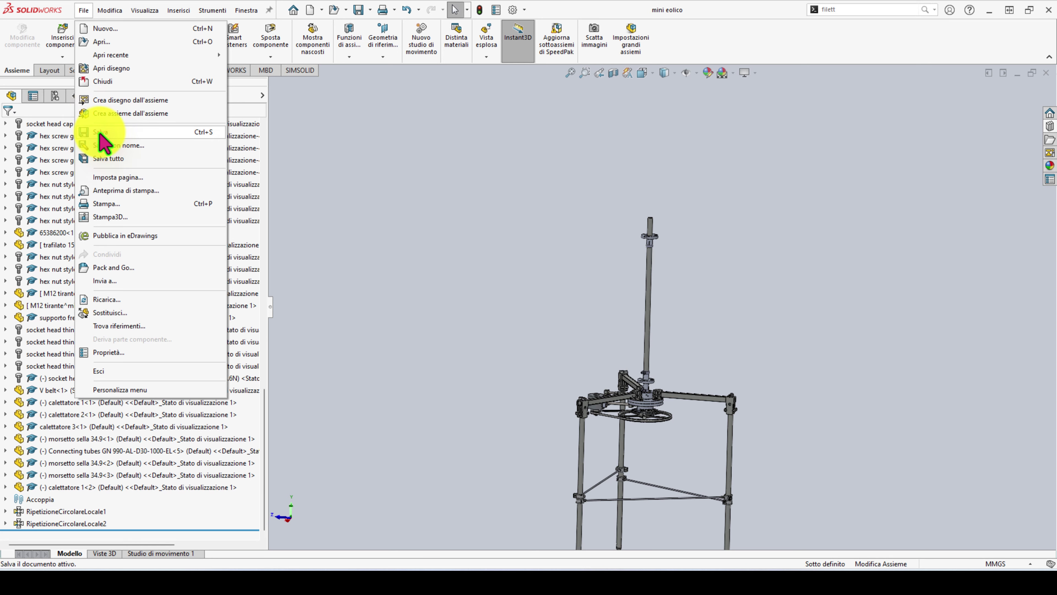
pyautogui.click(378, 186)
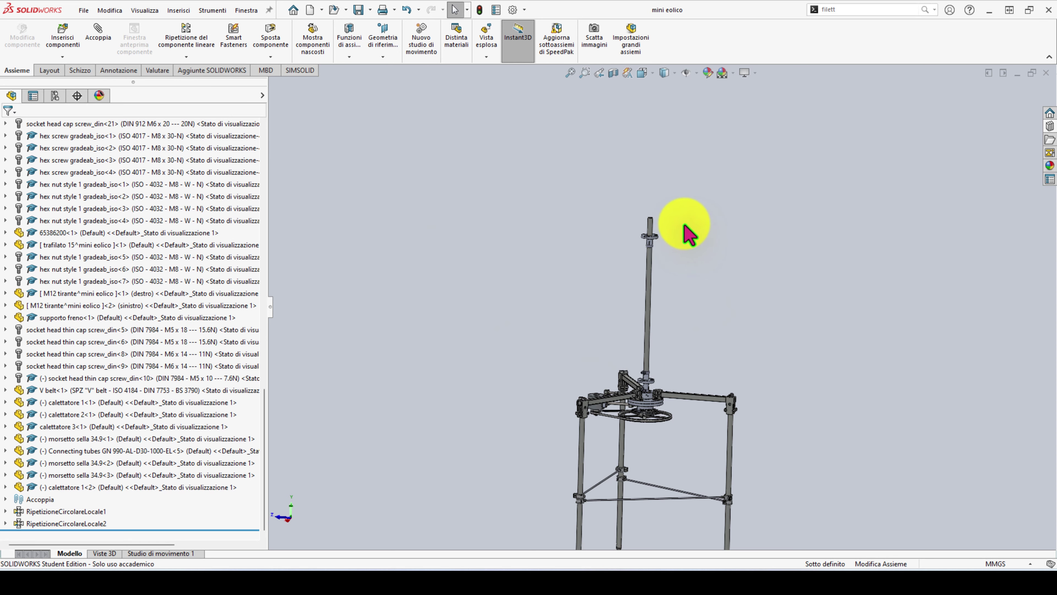
pyautogui.scroll(-2, 680, 219)
pyautogui.scroll(-2, 668, 233)
pyautogui.scroll(-3, 656, 240)
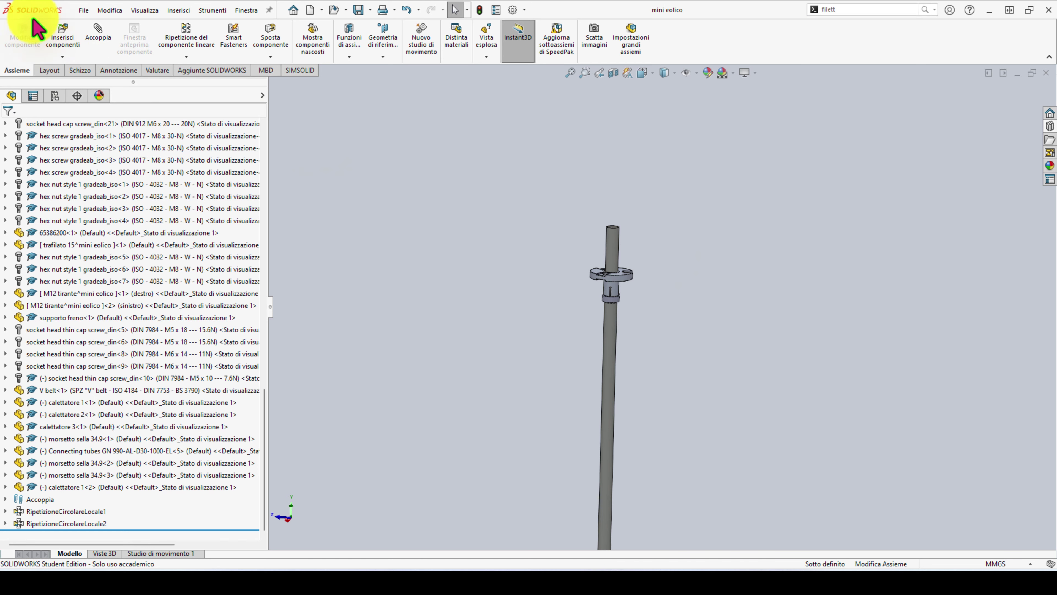
pyautogui.click(83, 10)
pyautogui.click(570, 178)
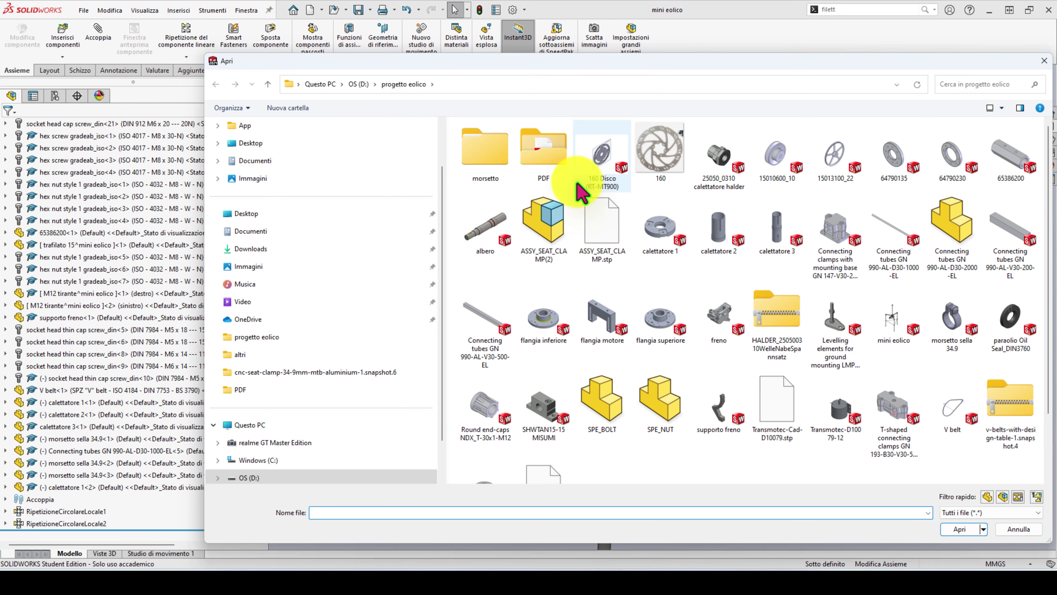
pyautogui.scroll(-2, 791, 421)
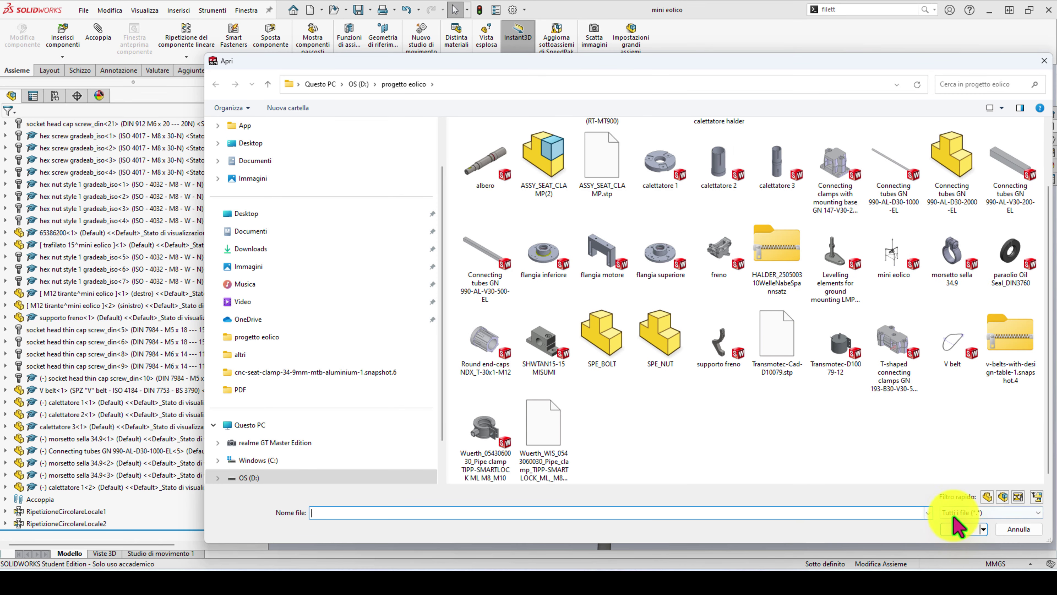
pyautogui.click(974, 512)
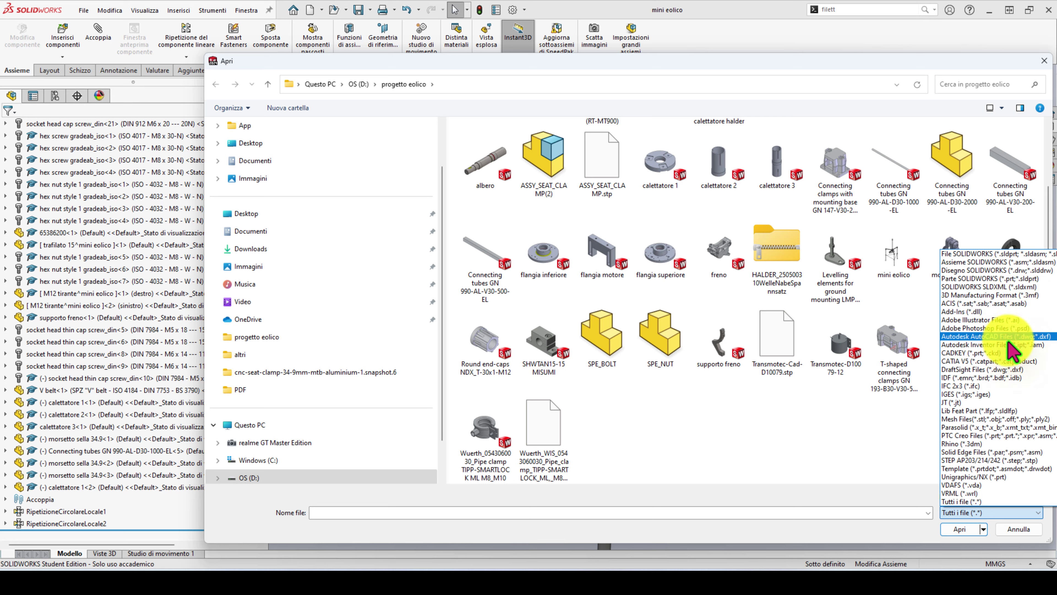
pyautogui.click(882, 452)
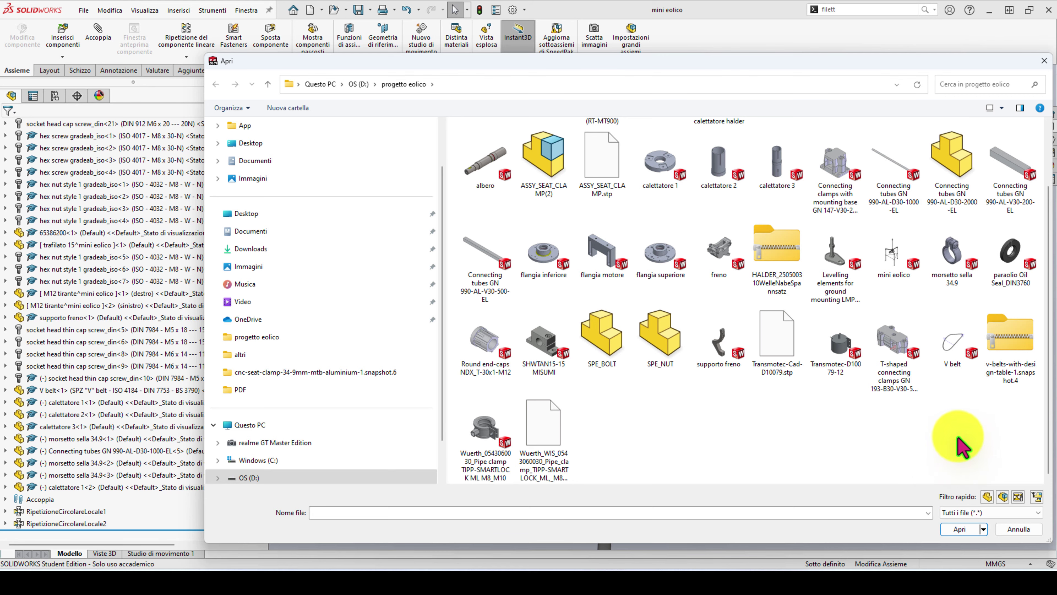
pyautogui.click(1018, 532)
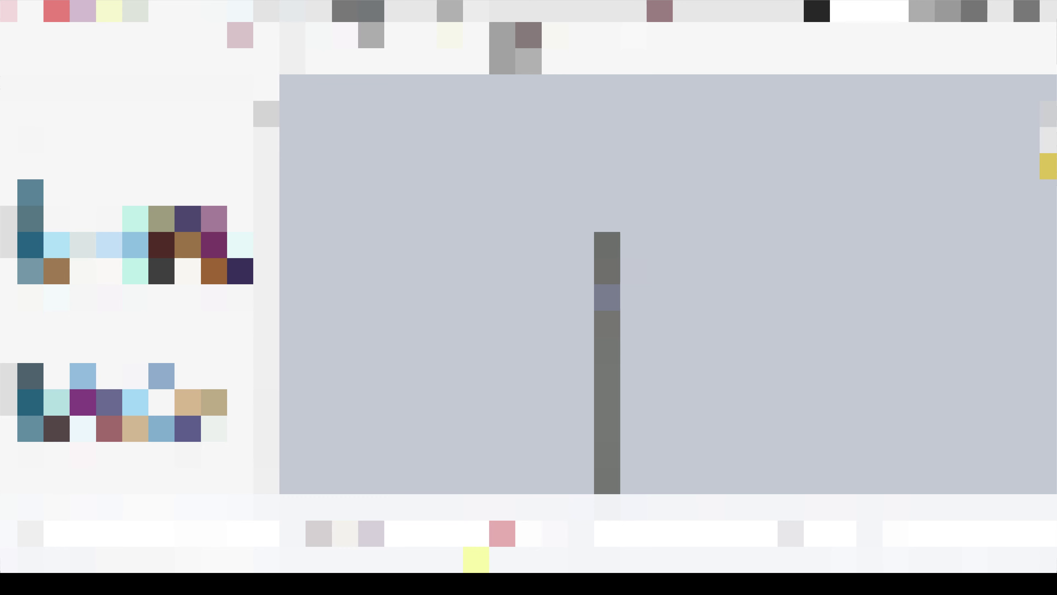
# - Switch to File Explorer, change the folder's item arrangement, and select a file
pyautogui.click(504, 535)
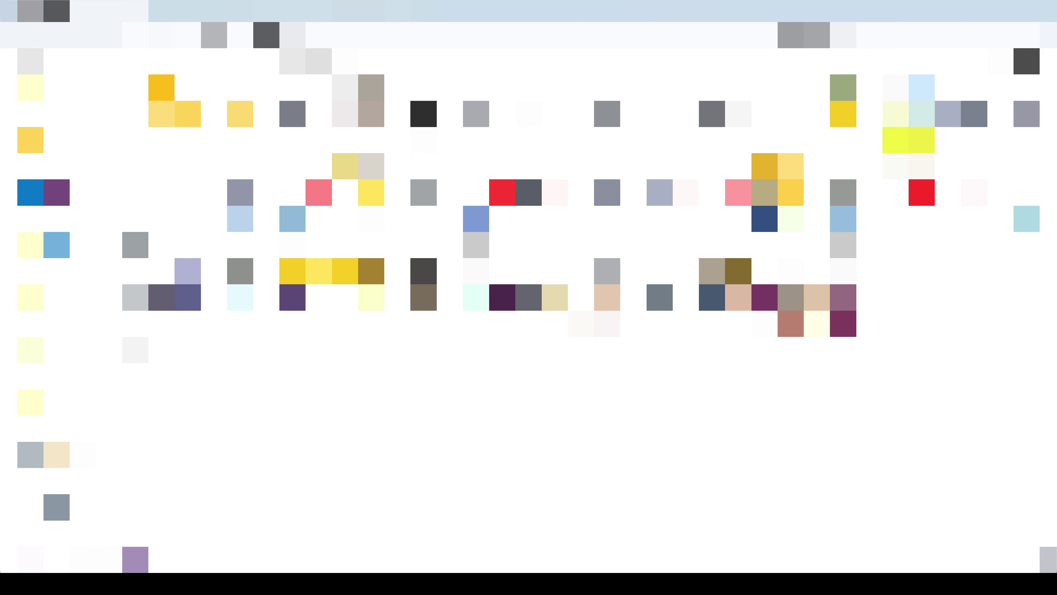
pyautogui.click(911, 133)
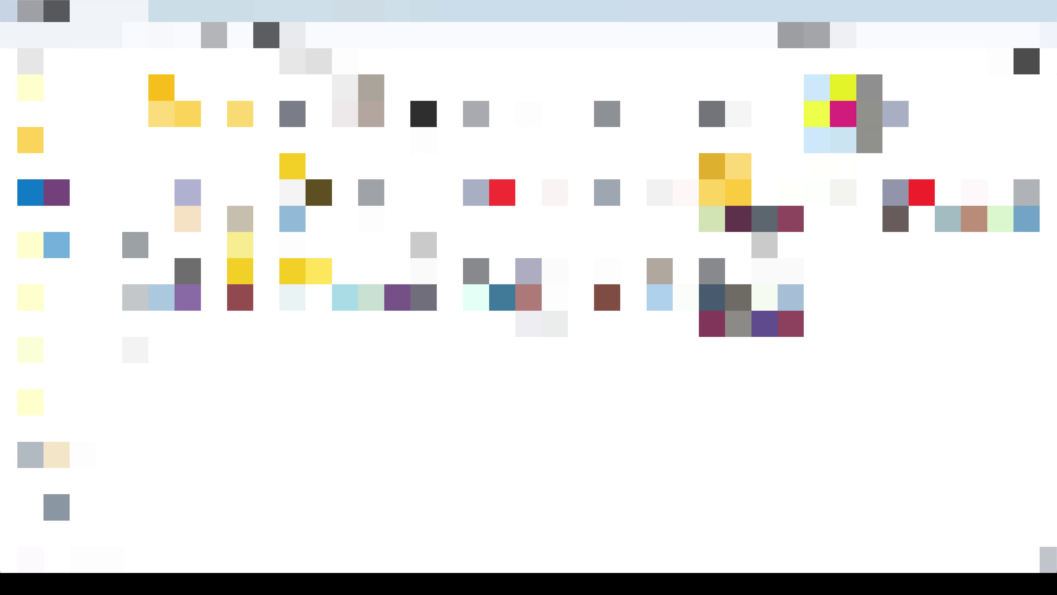
pyautogui.click(843, 110)
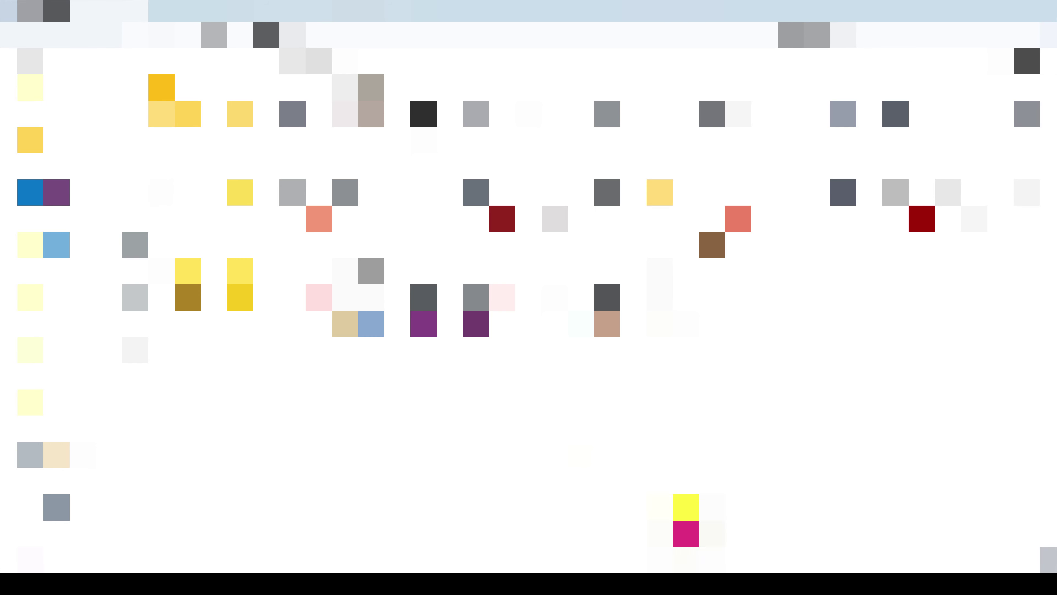
pyautogui.click(674, 310)
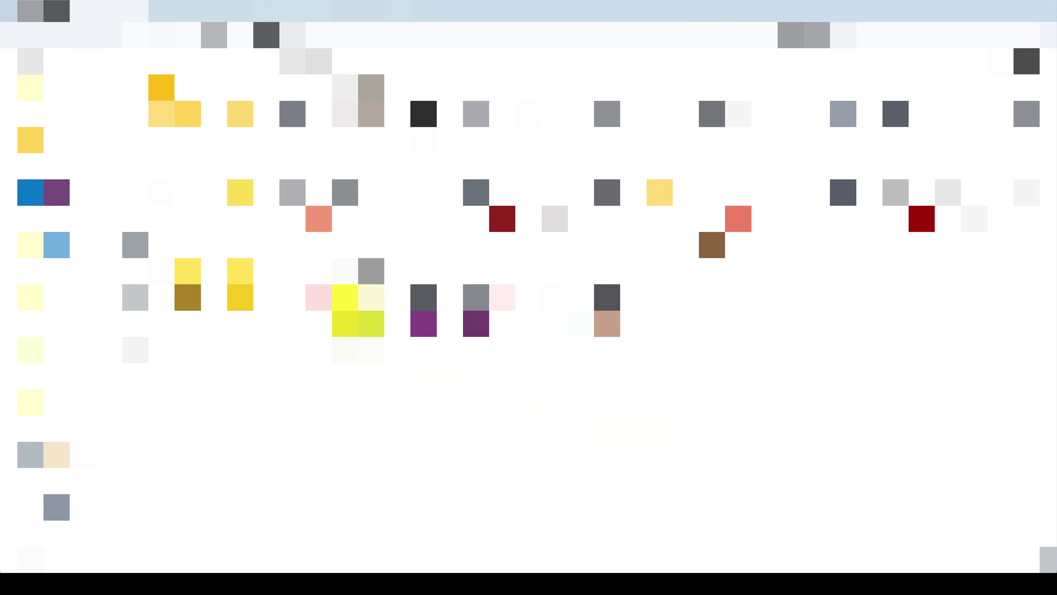
pyautogui.click(245, 202)
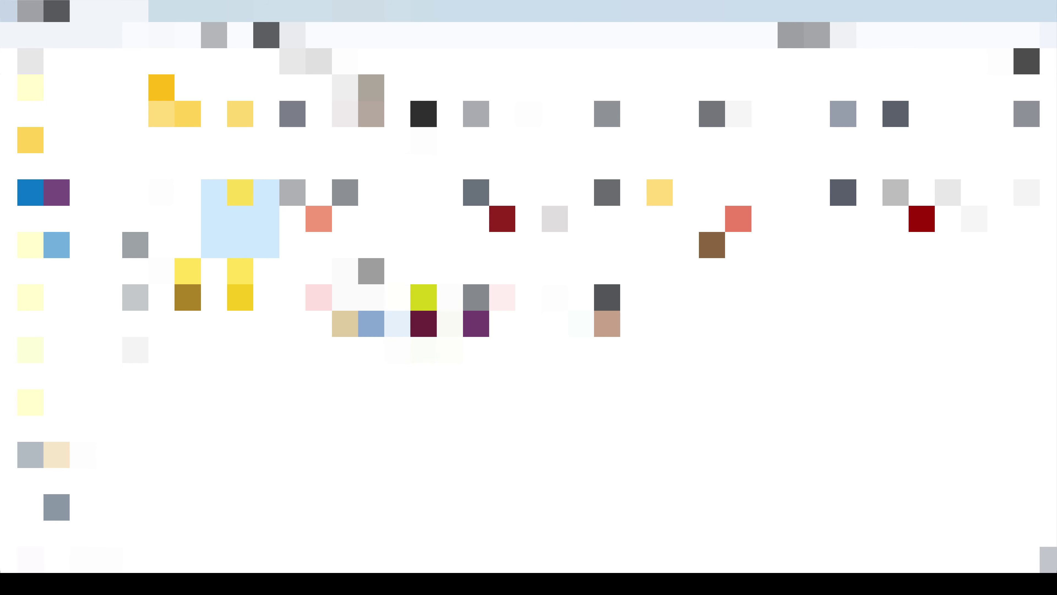
# - Select files in the folder and drag a part file to the end of the row
pyautogui.click(244, 283)
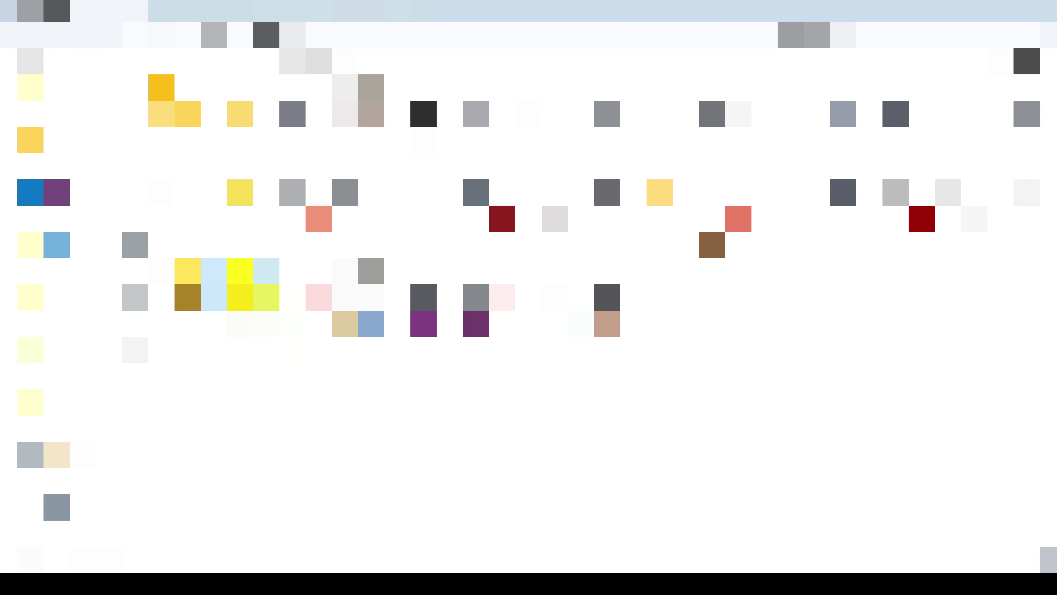
pyautogui.click(240, 318)
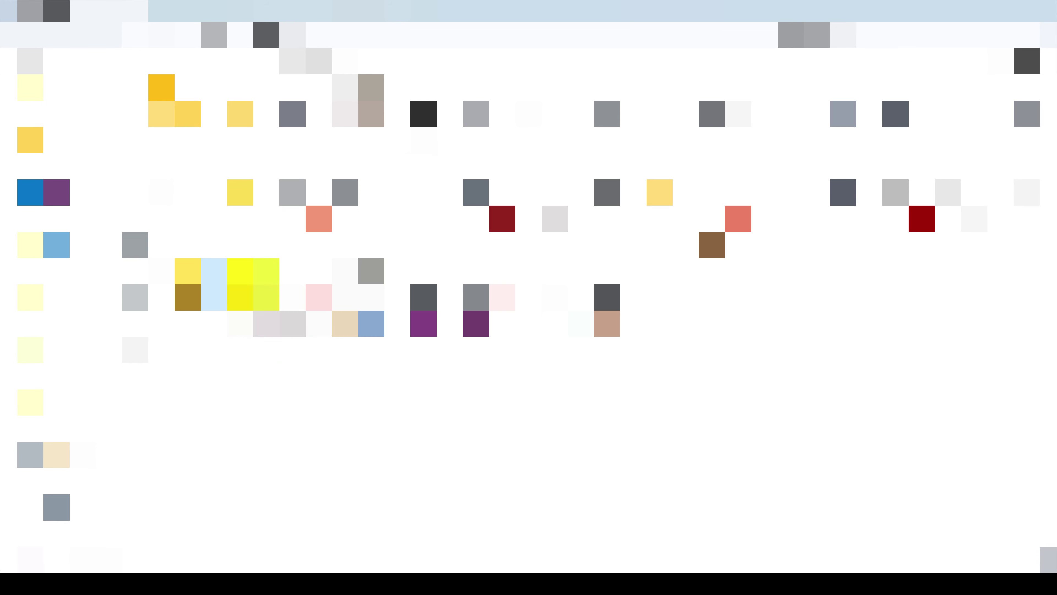
pyautogui.moveTo(254, 285); pyautogui.dragTo(253, 205)
pyautogui.click(332, 389)
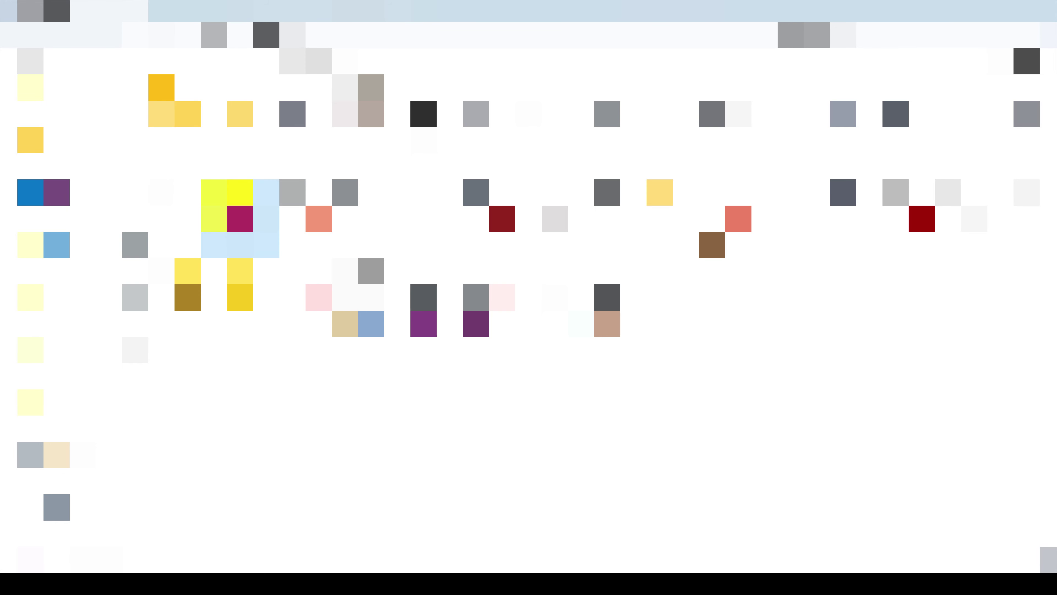
pyautogui.moveTo(240, 219); pyautogui.dragTo(1028, 208)
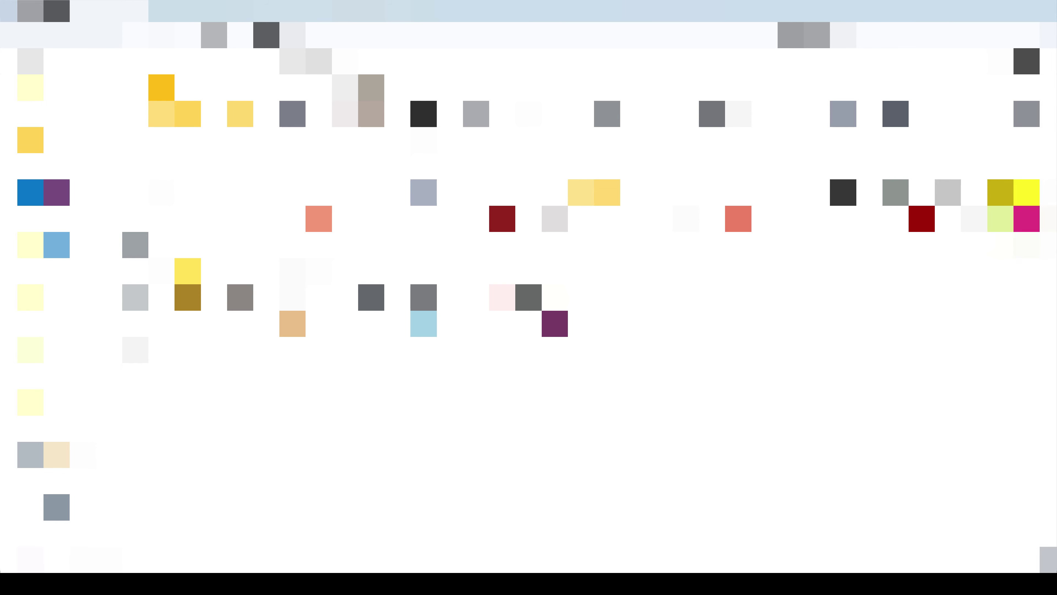
pyautogui.moveTo(1027, 218); pyautogui.dragTo(502, 560)
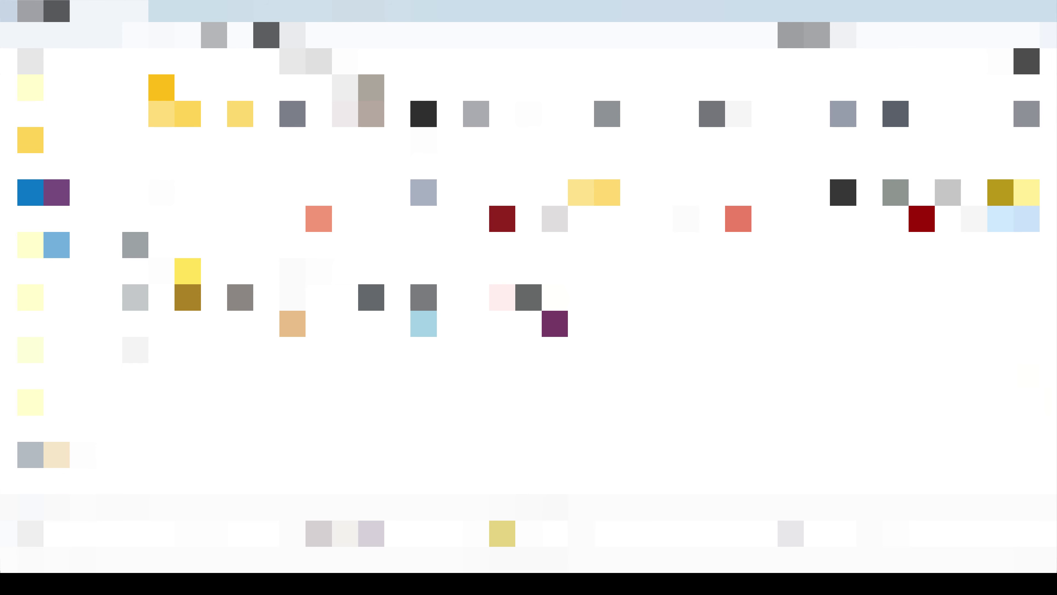
# - In the other Explorer window, create a new folder and move the part file into it
pyautogui.click(379, 491)
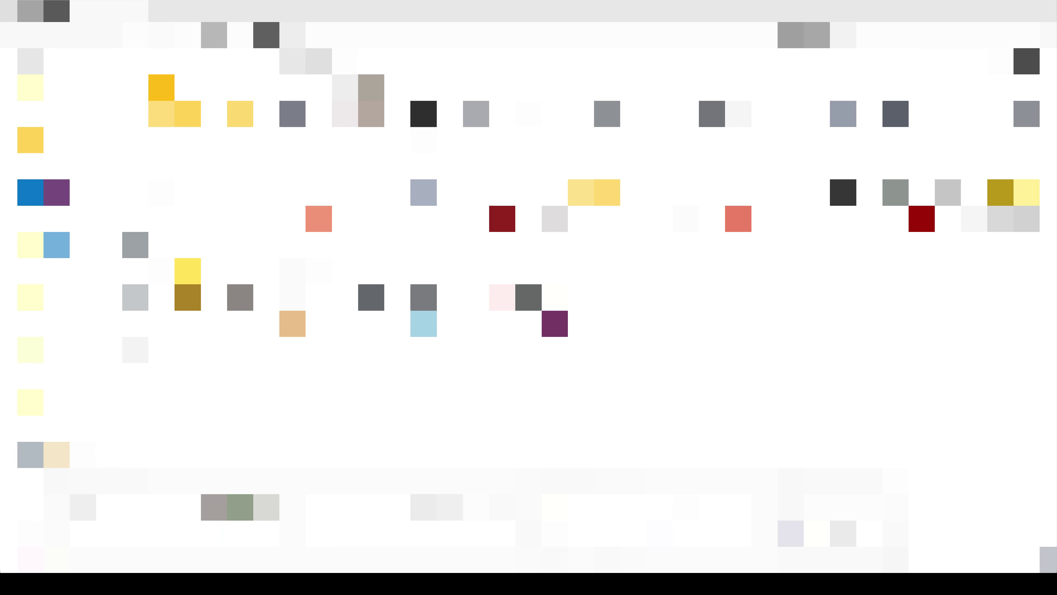
pyautogui.click(383, 516)
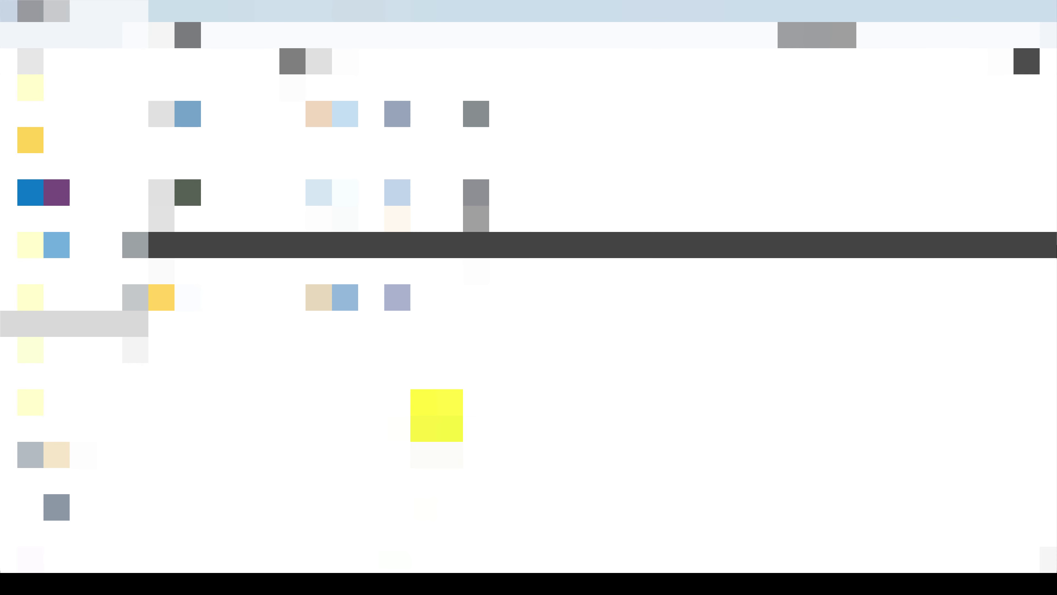
pyautogui.rightClick(253, 150)
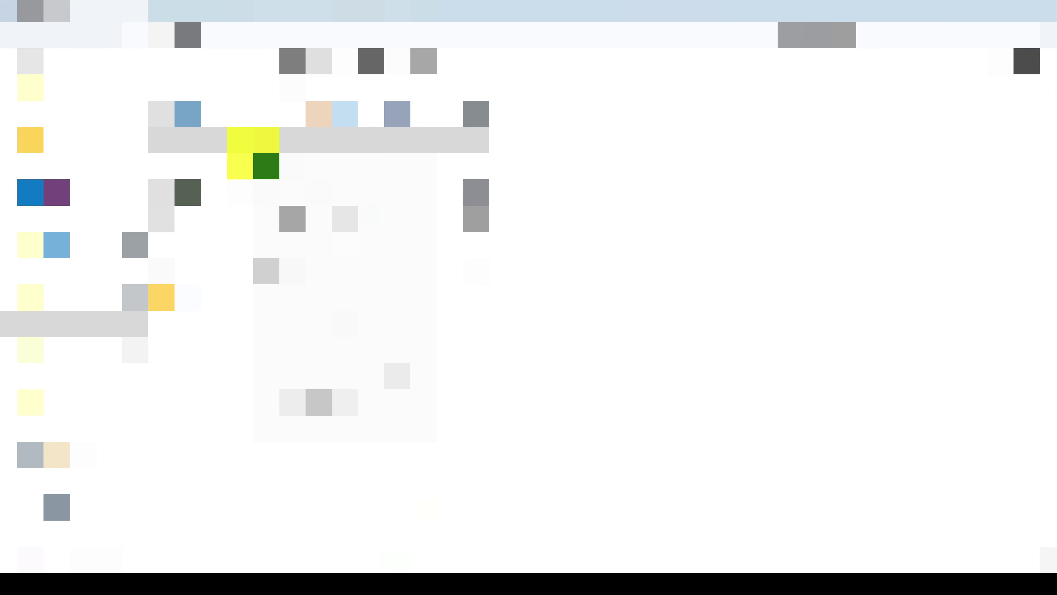
pyautogui.click(277, 166)
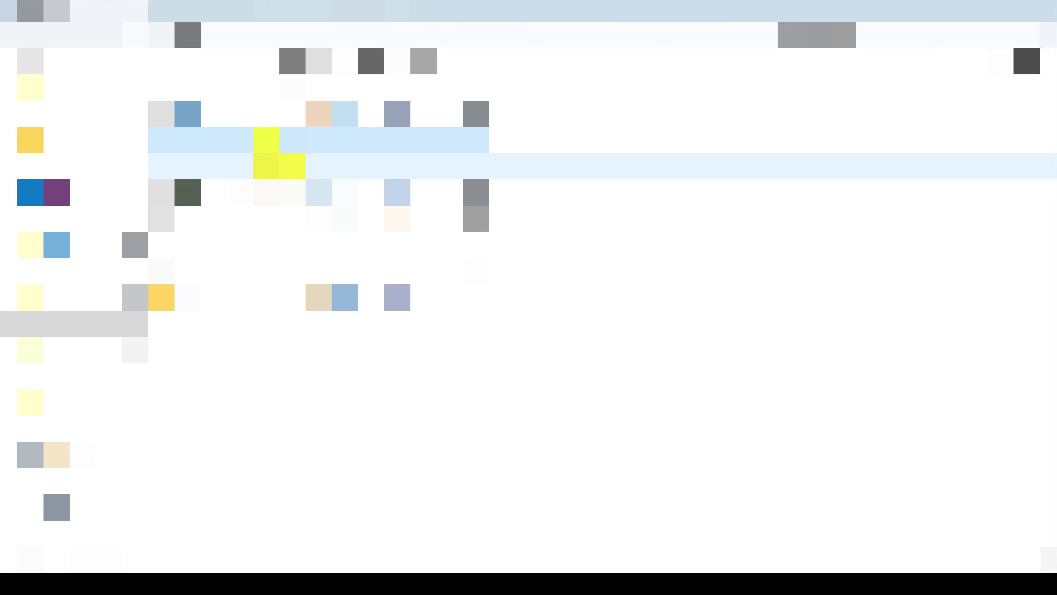
pyautogui.click(67, 350)
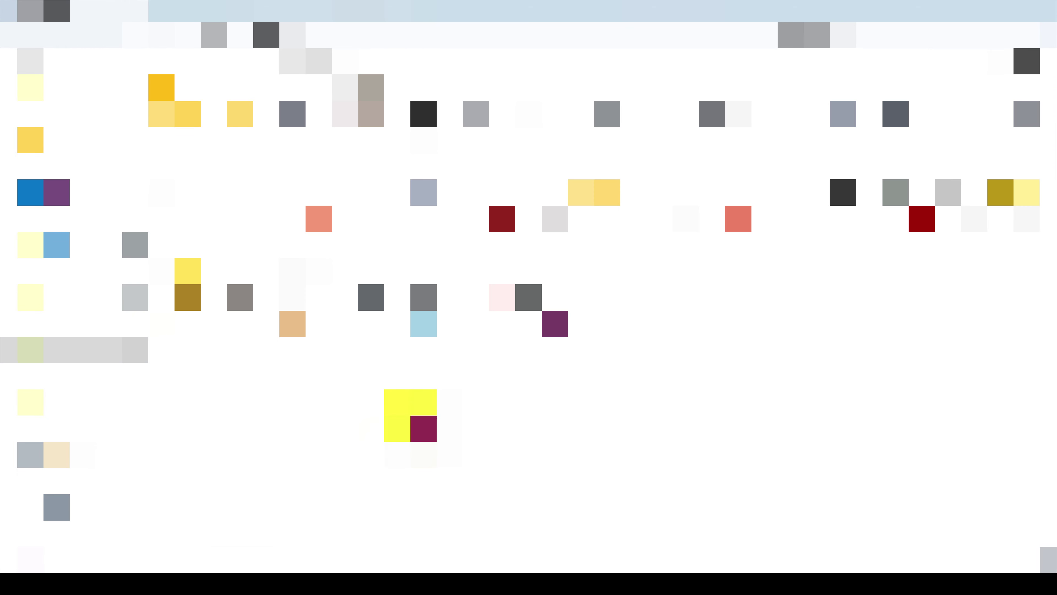
pyautogui.hotkey('ctrl', 'shift', 'n')
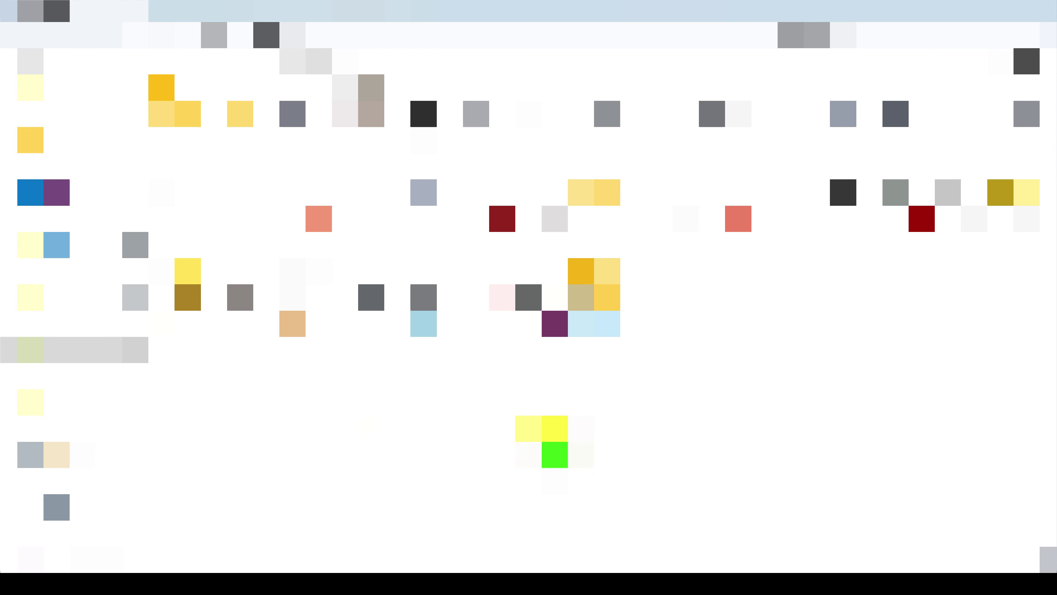
pyautogui.click(541, 433)
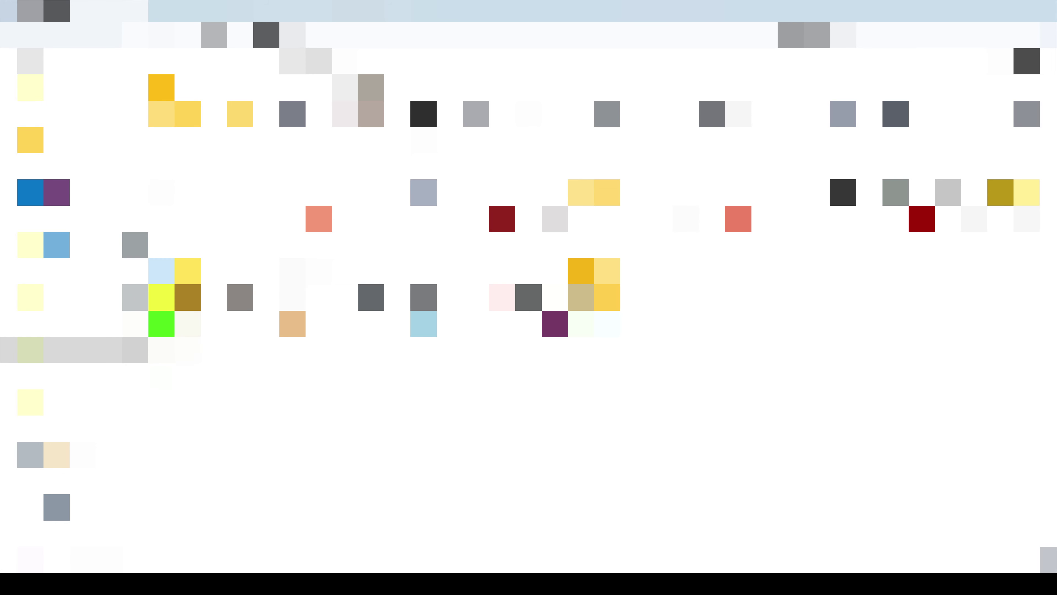
pyautogui.moveTo(161, 297); pyautogui.dragTo(595, 250)
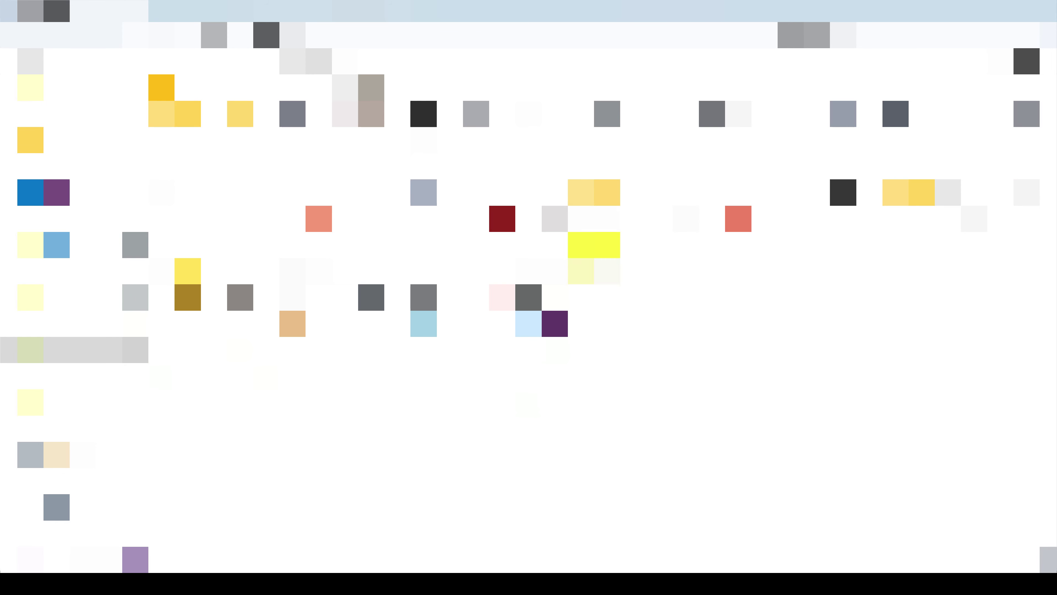
pyautogui.click(594, 233)
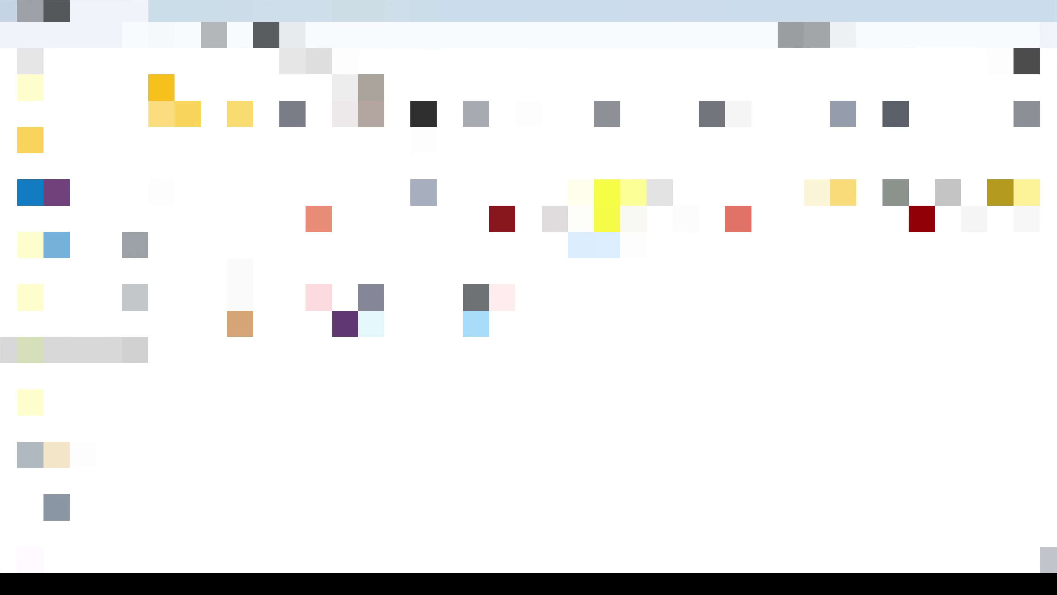
# - Change an option in the new folder's settings dialog and confirm with OK
pyautogui.rightClick(833, 237)
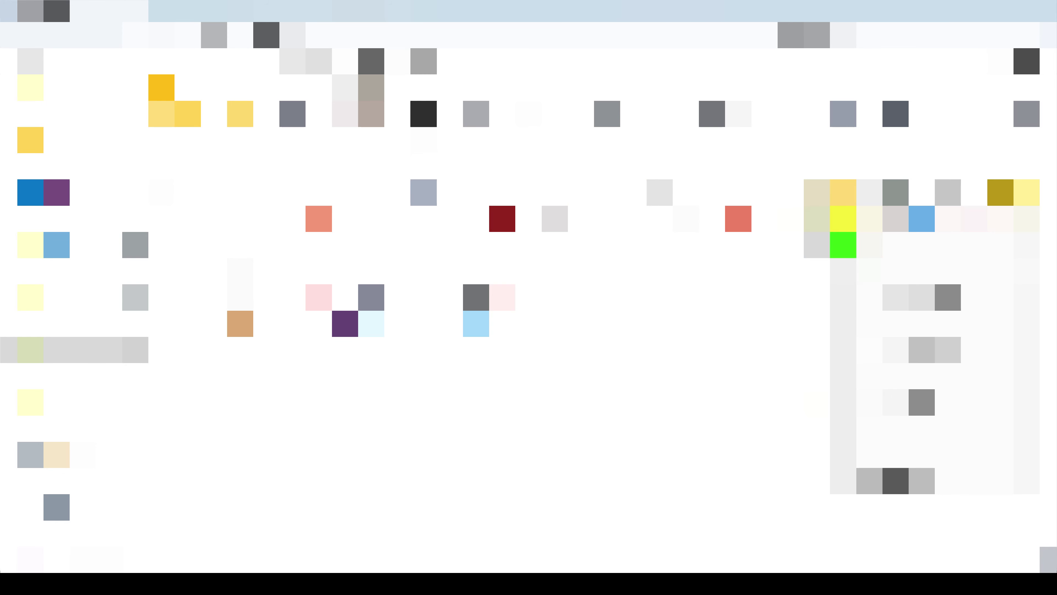
pyautogui.click(879, 329)
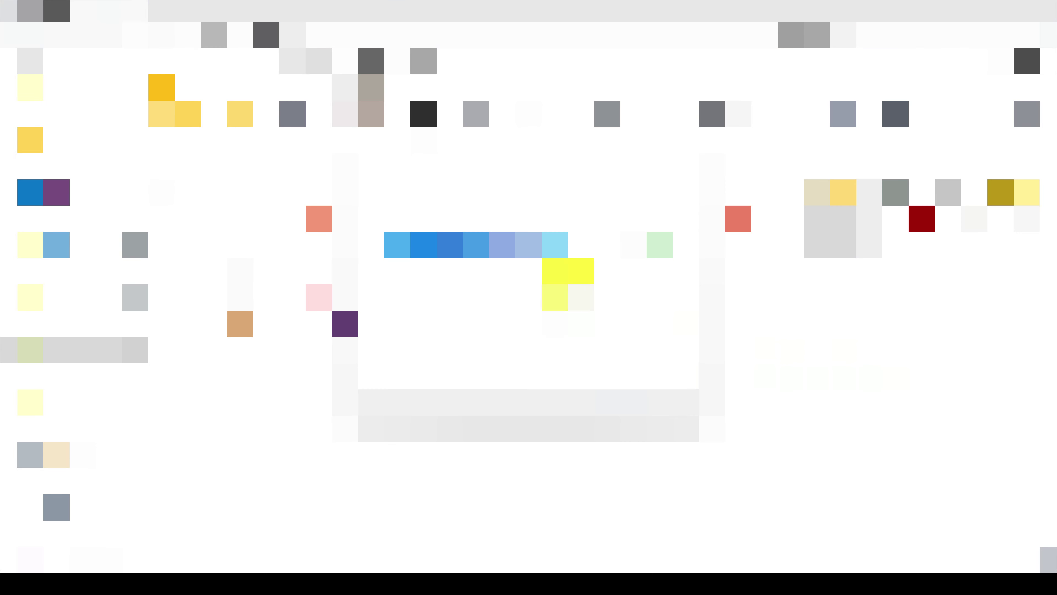
pyautogui.click(436, 245)
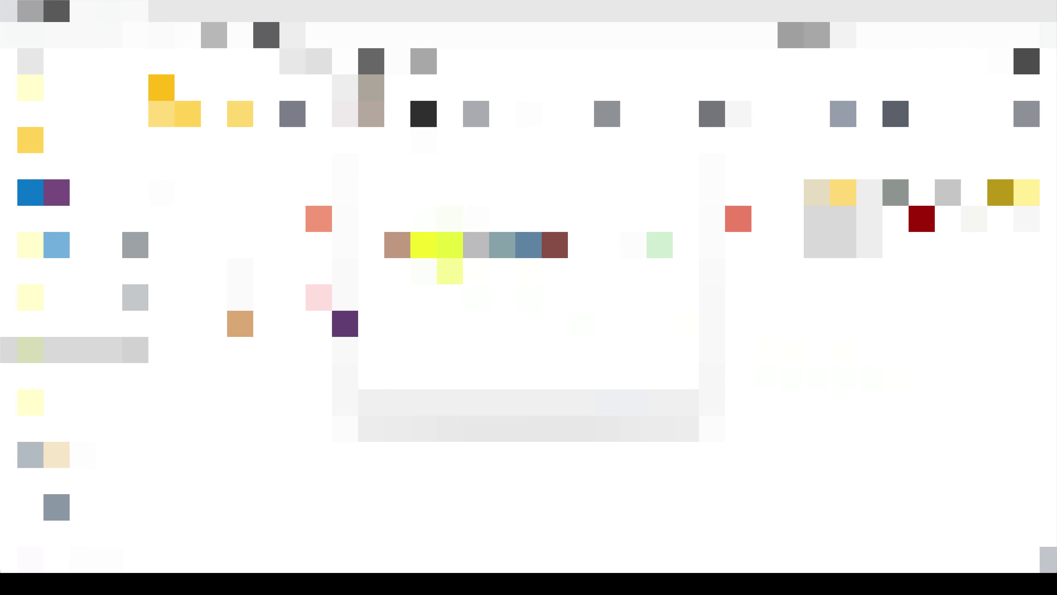
pyautogui.click(630, 245)
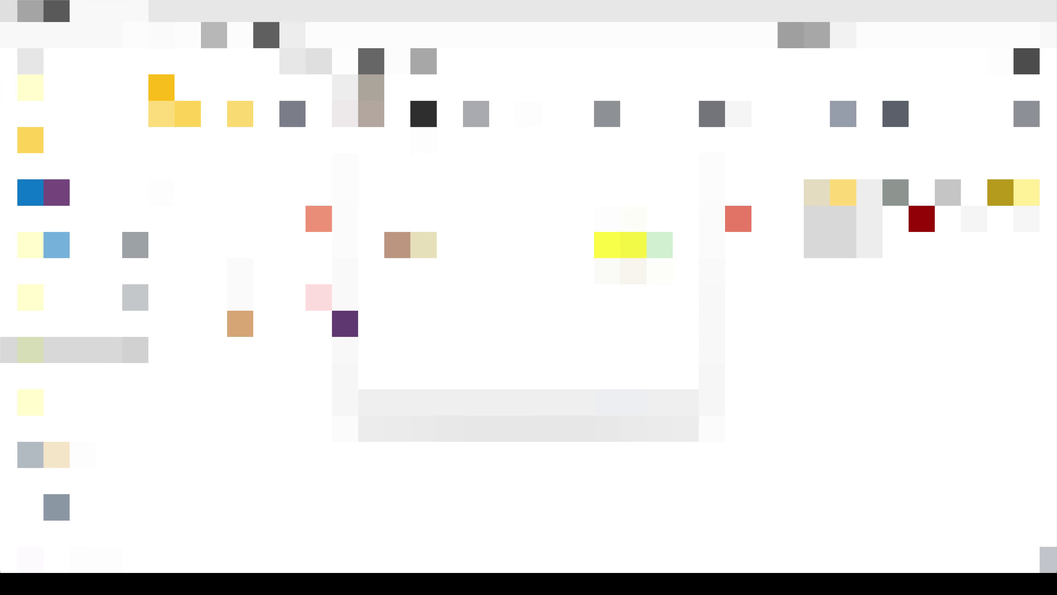
pyautogui.click(630, 398)
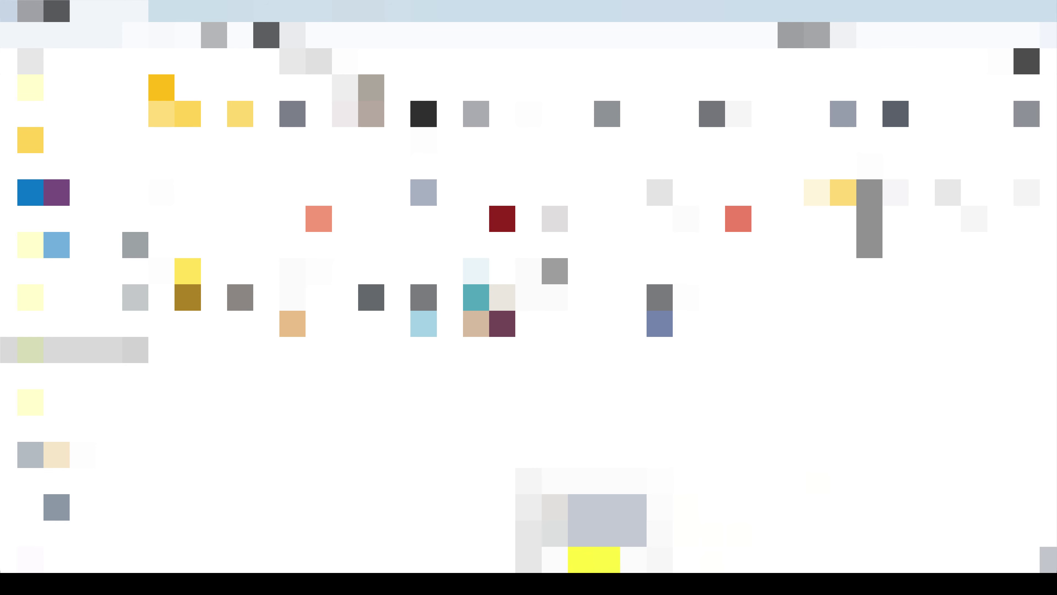
# - Open the SPE_BOLT part from progetto eolico in SOLIDWORKS, then close its window
pyautogui.click(579, 559)
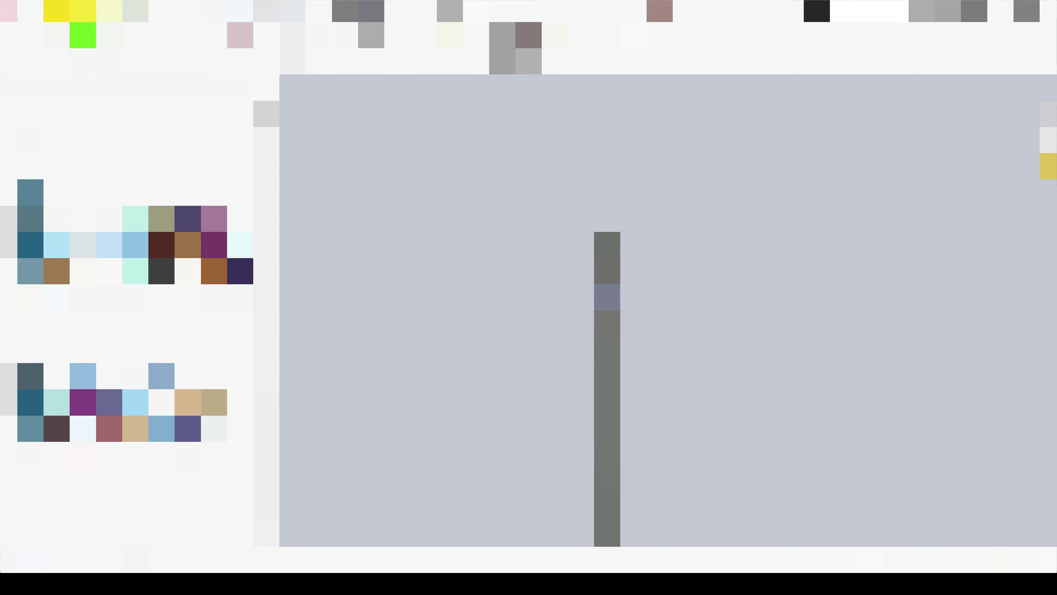
pyautogui.click(83, 36)
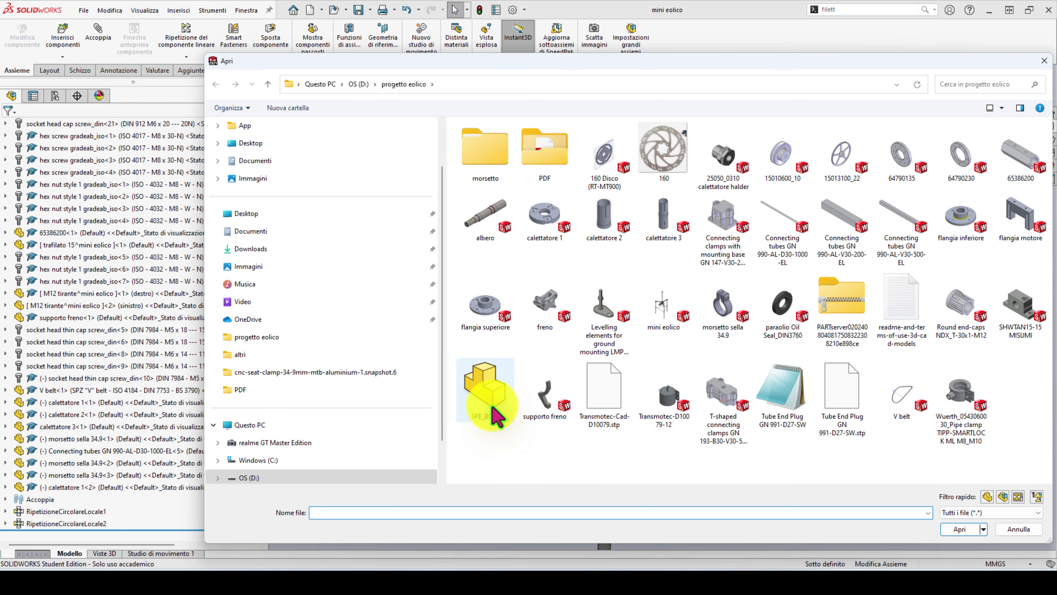
pyautogui.click(508, 407)
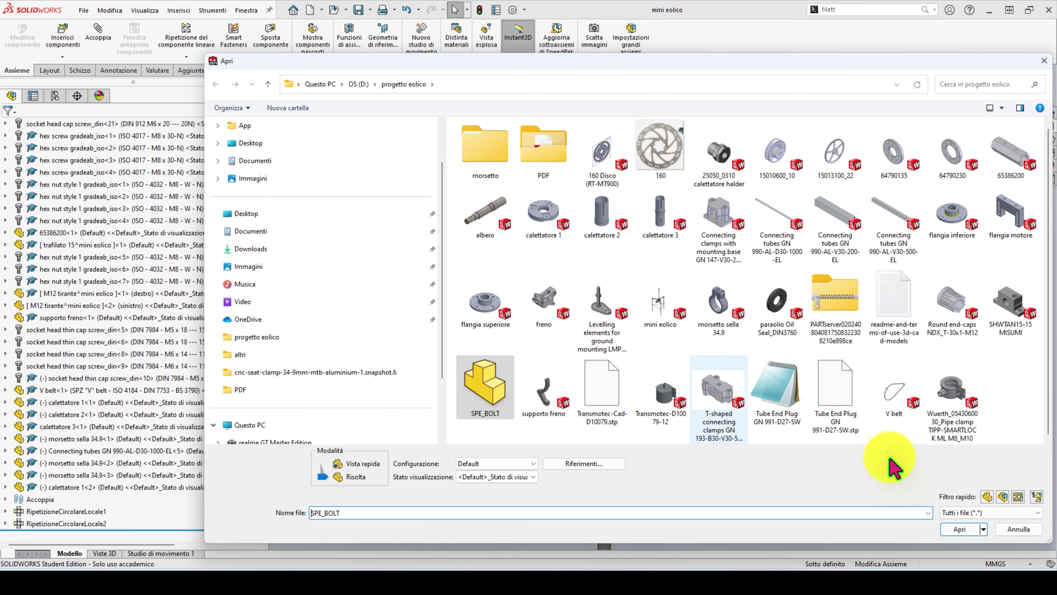
pyautogui.click(974, 528)
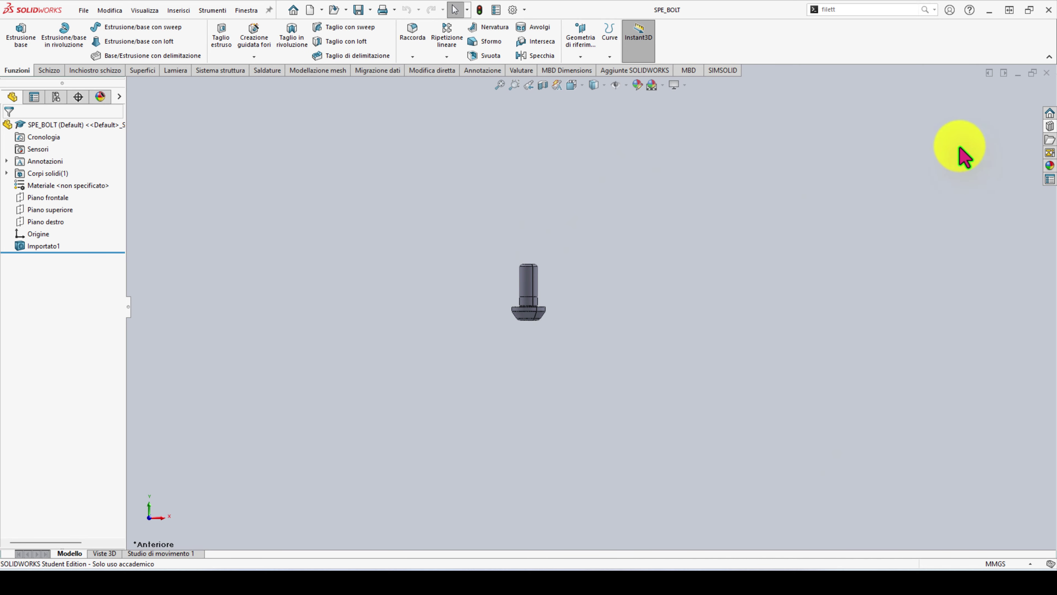
pyautogui.click(1046, 73)
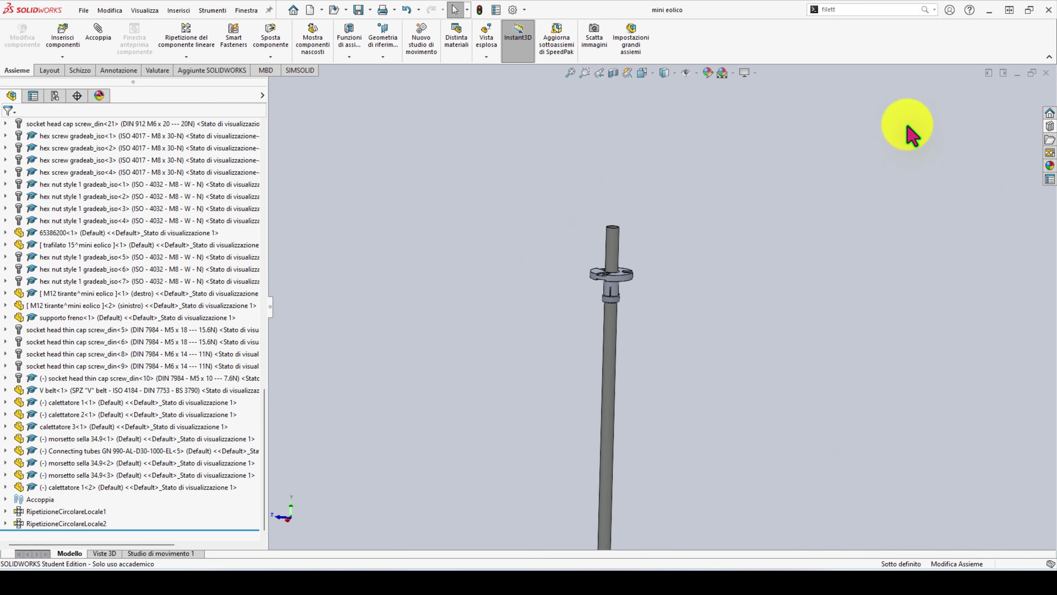
# - Delete SPE_BOLT from the progetto eolico folder and return to the SOLIDWORKS assembly
pyautogui.click(992, 9)
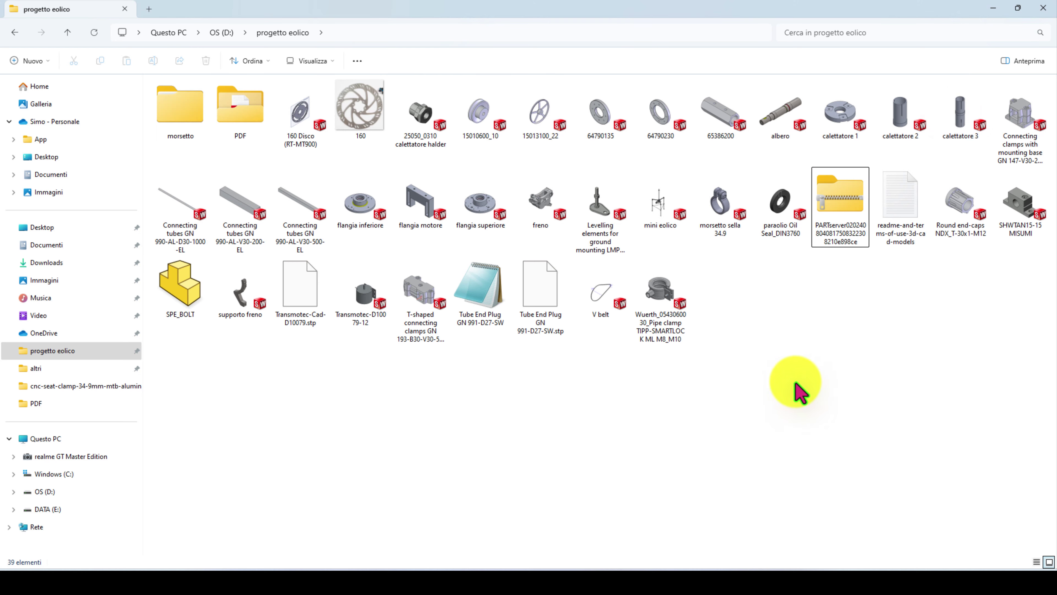
pyautogui.click(189, 297)
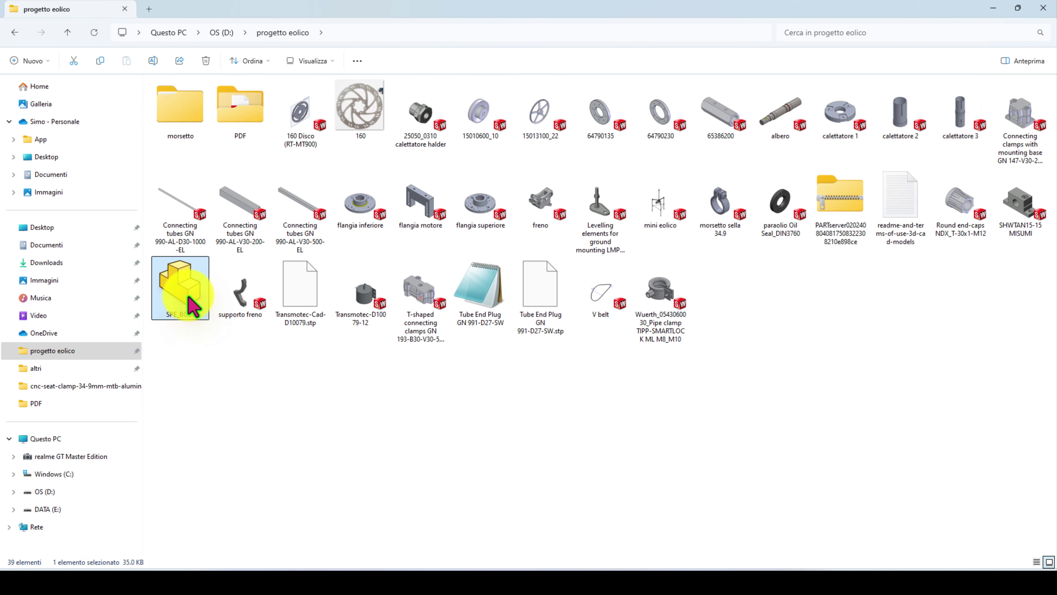
pyautogui.press('Delete')
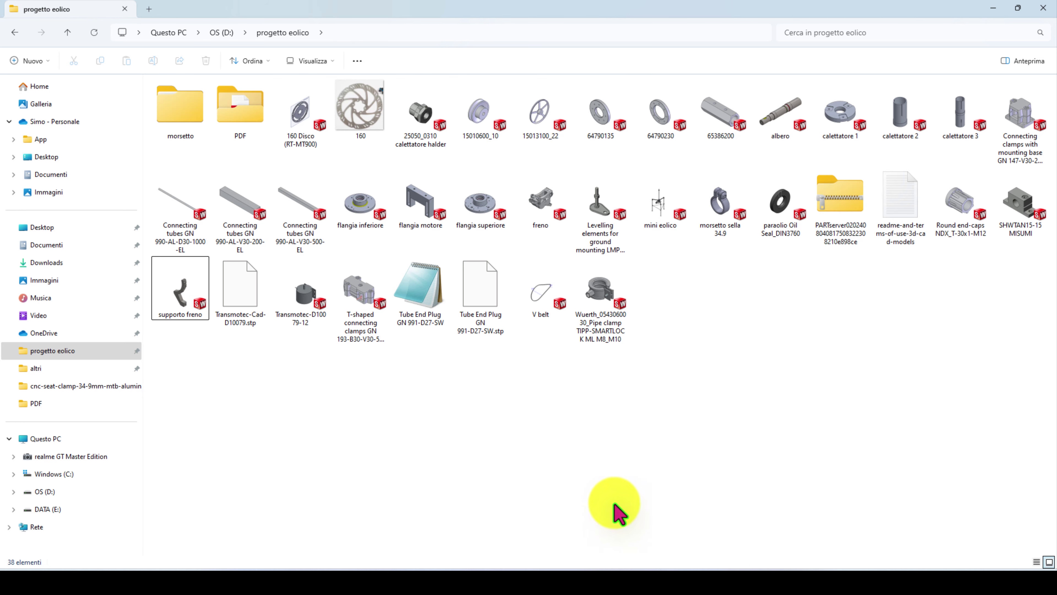
pyautogui.click(594, 566)
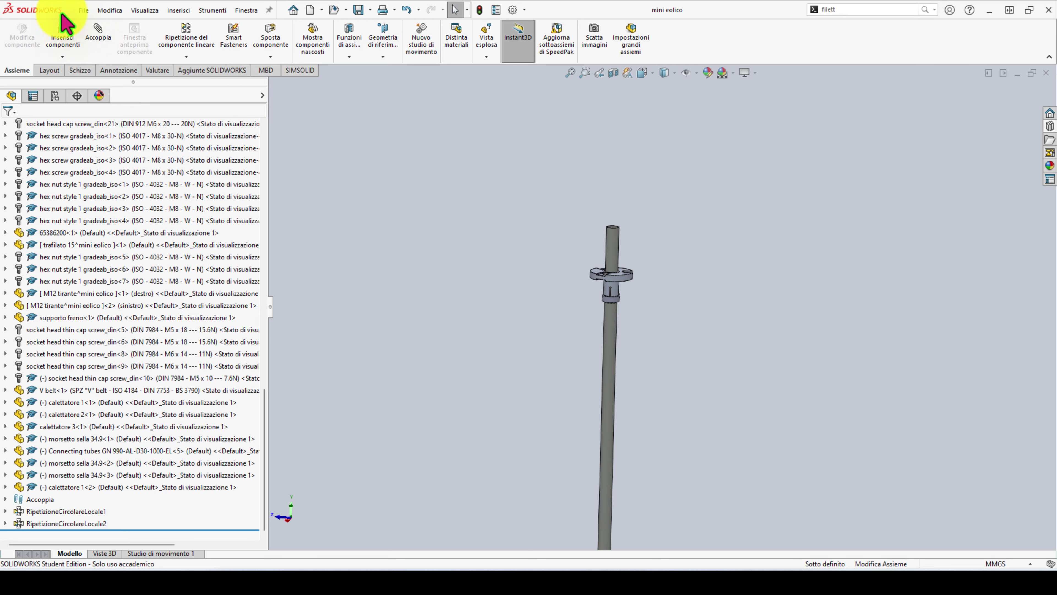
# - Bring up the Apri dialog with the file type filtered to STEP files
pyautogui.click(85, 10)
pyautogui.click(102, 41)
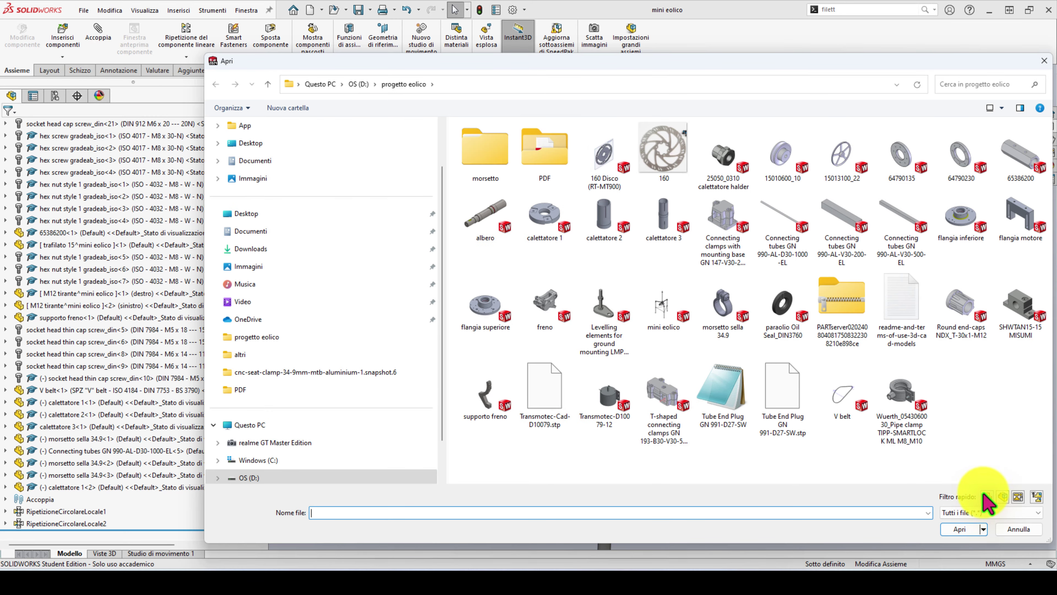
pyautogui.click(990, 512)
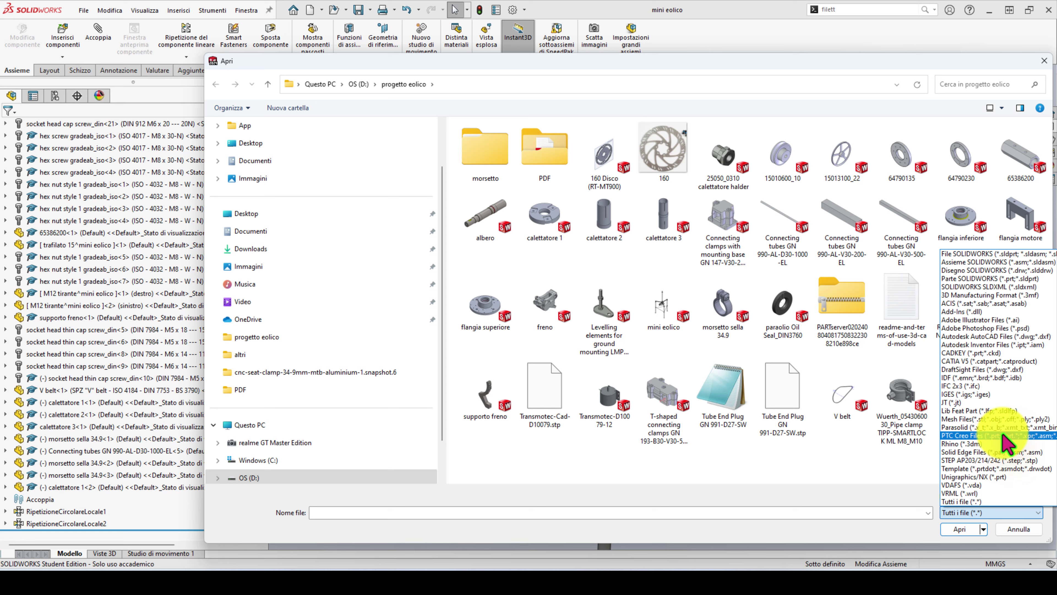
pyautogui.click(1001, 460)
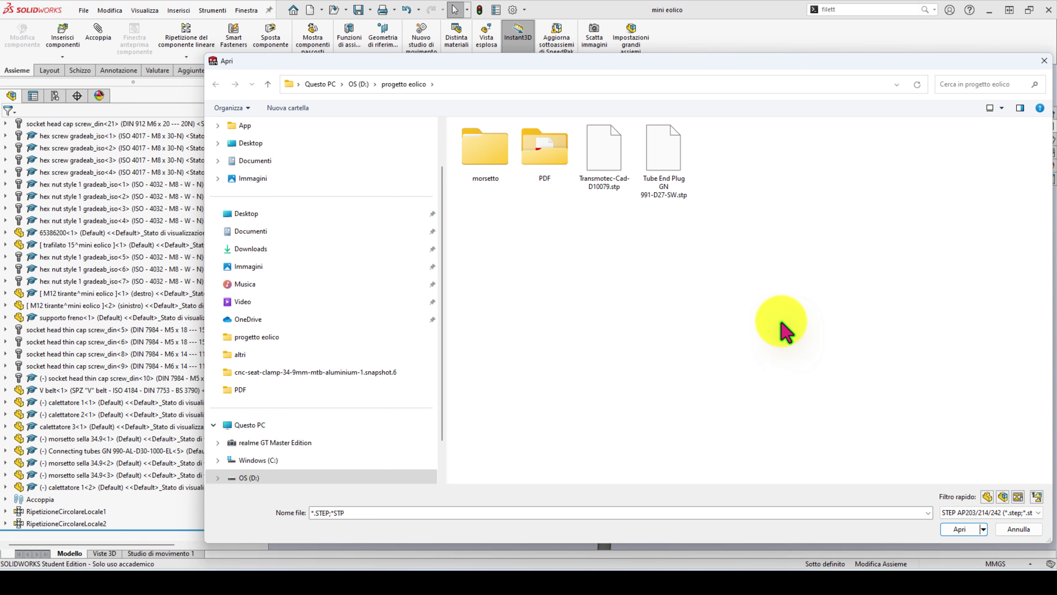
# - Delete the Transmotec STEP file and open Tube End Plug GN 991-D27-SW.stp
pyautogui.click(666, 179)
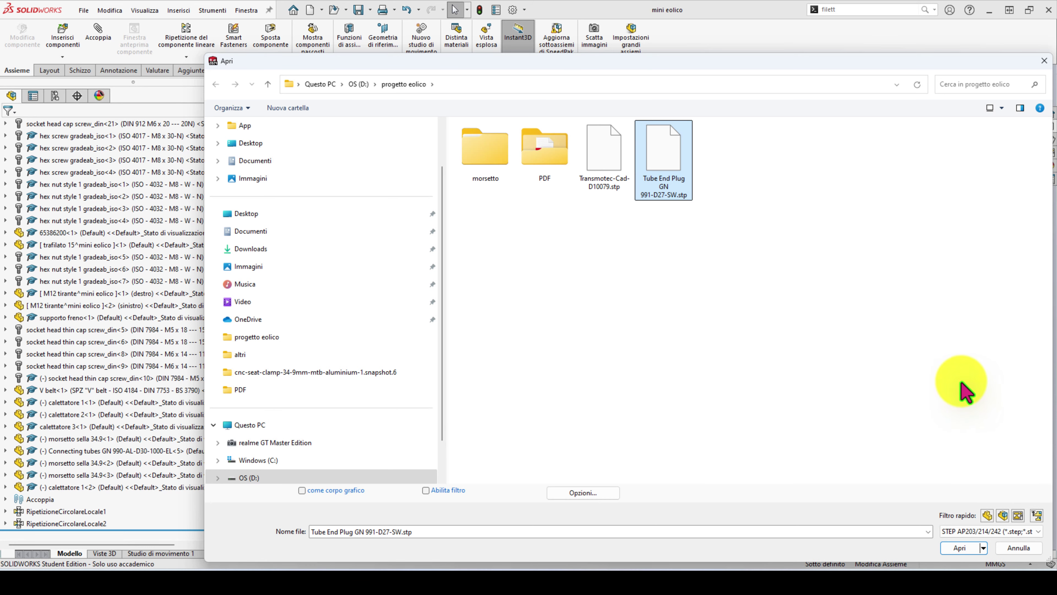
pyautogui.click(604, 147)
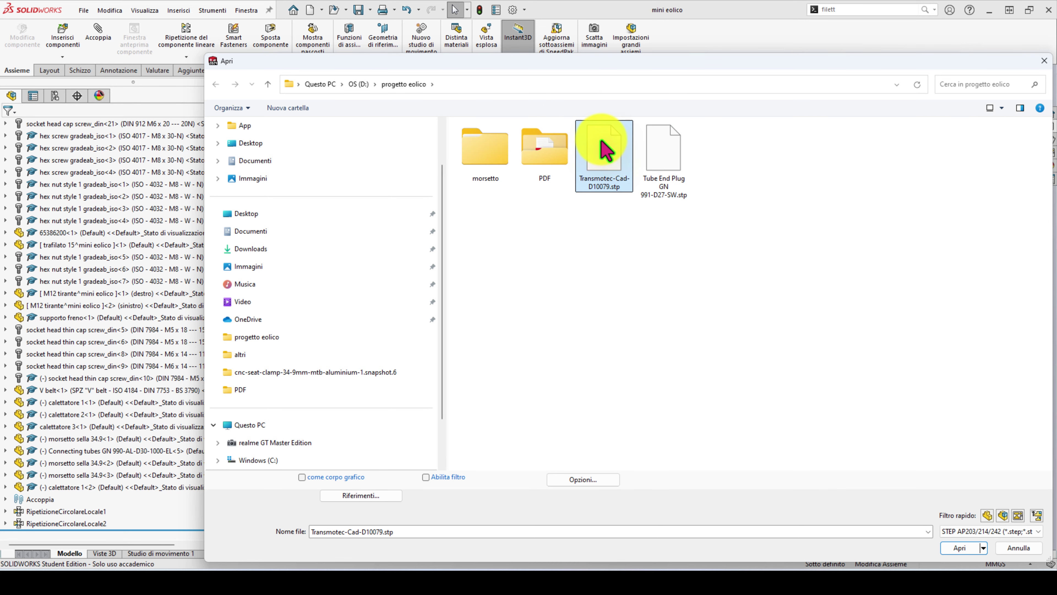
pyautogui.press('Delete')
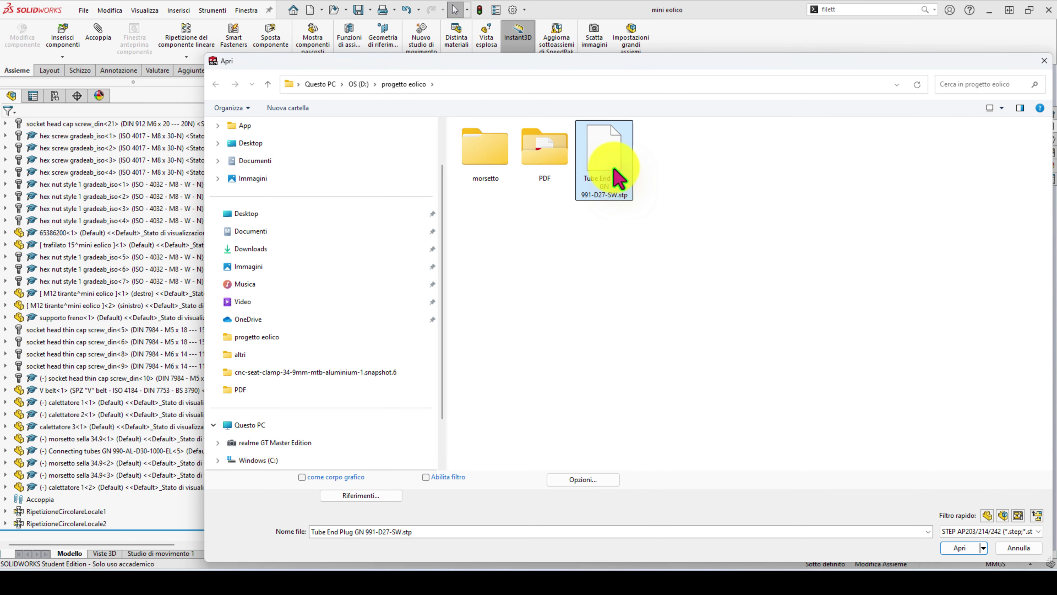
pyautogui.click(960, 548)
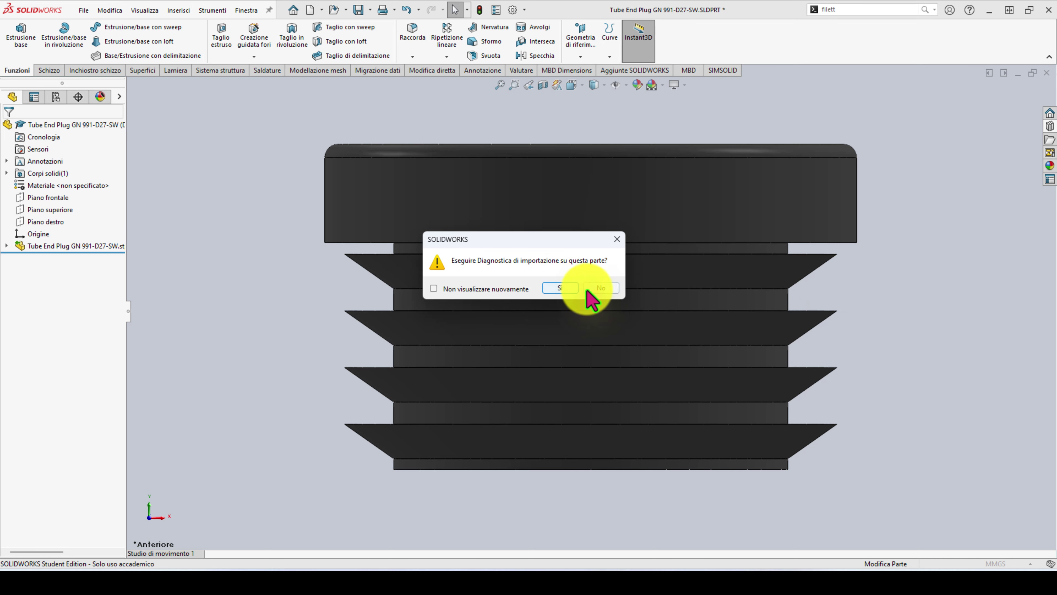
# - Decline the import diagnostics and expand the imported STEP feature and its solid bodies
pyautogui.click(595, 287)
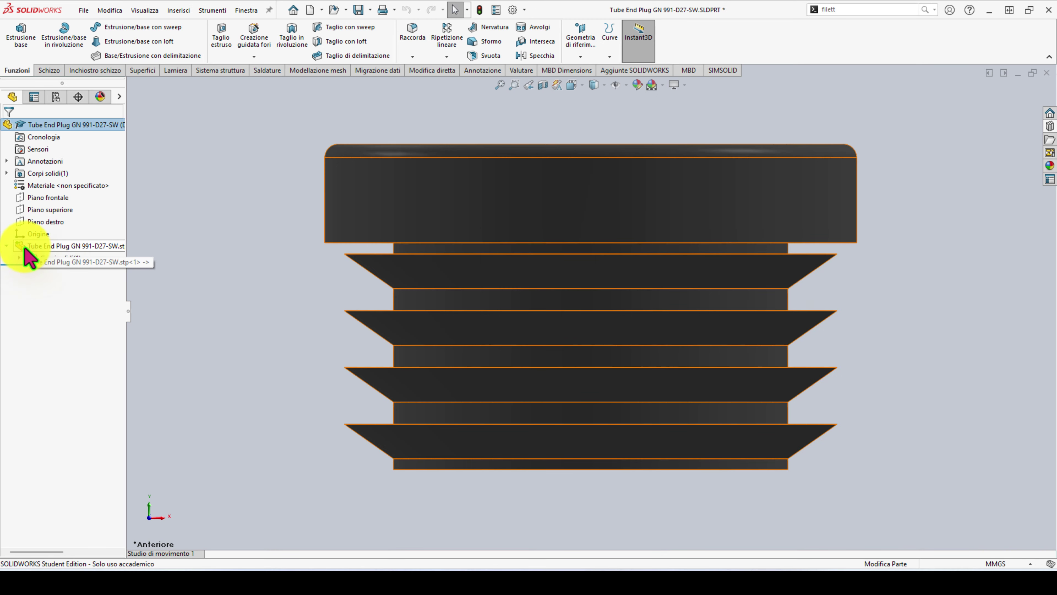
pyautogui.click(6, 245)
pyautogui.rightClick(55, 243)
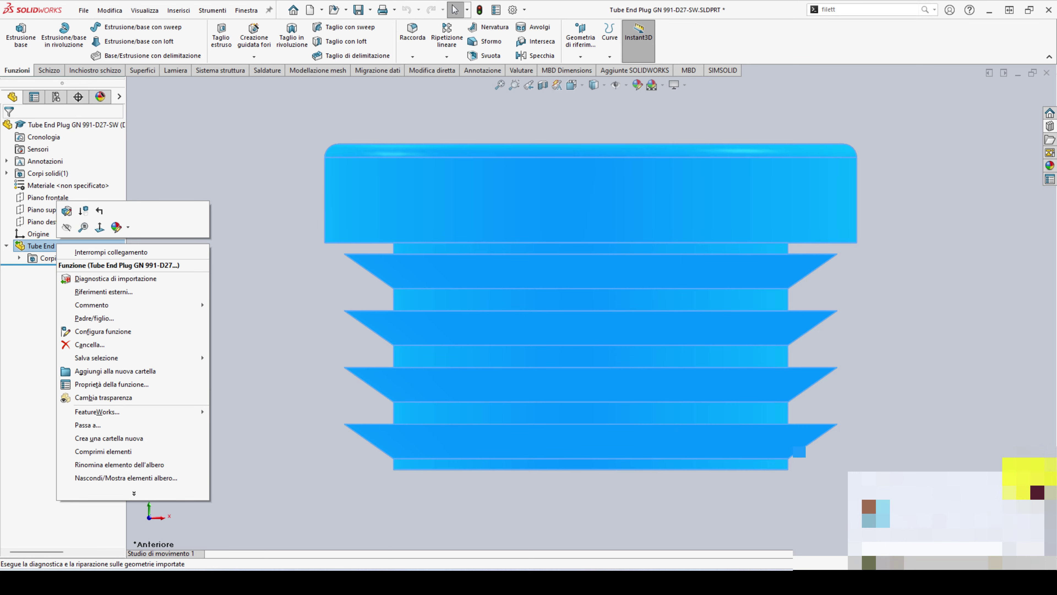
pyautogui.press('Escape')
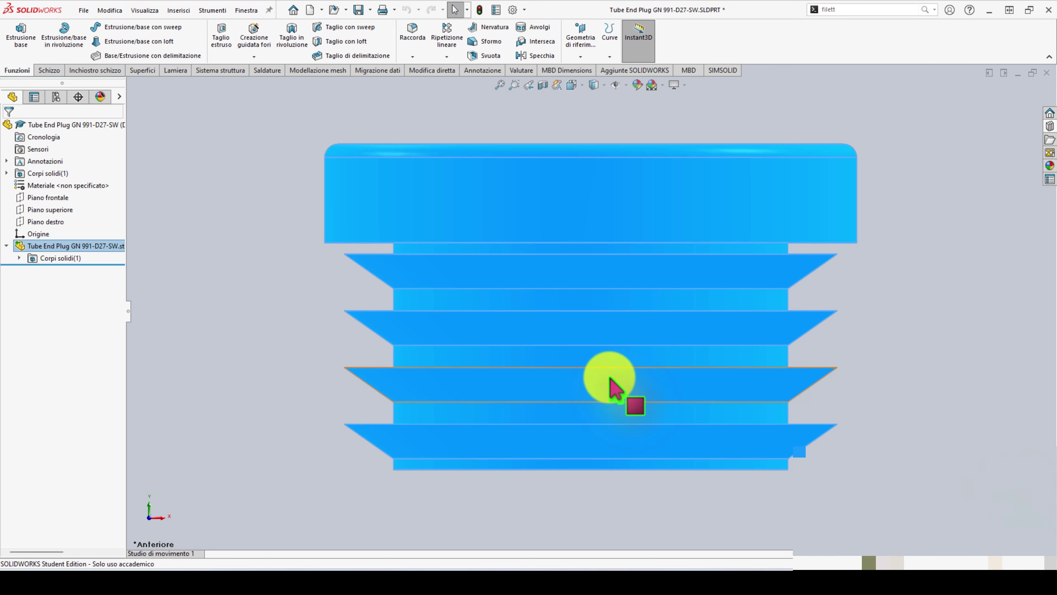
pyautogui.click(19, 258)
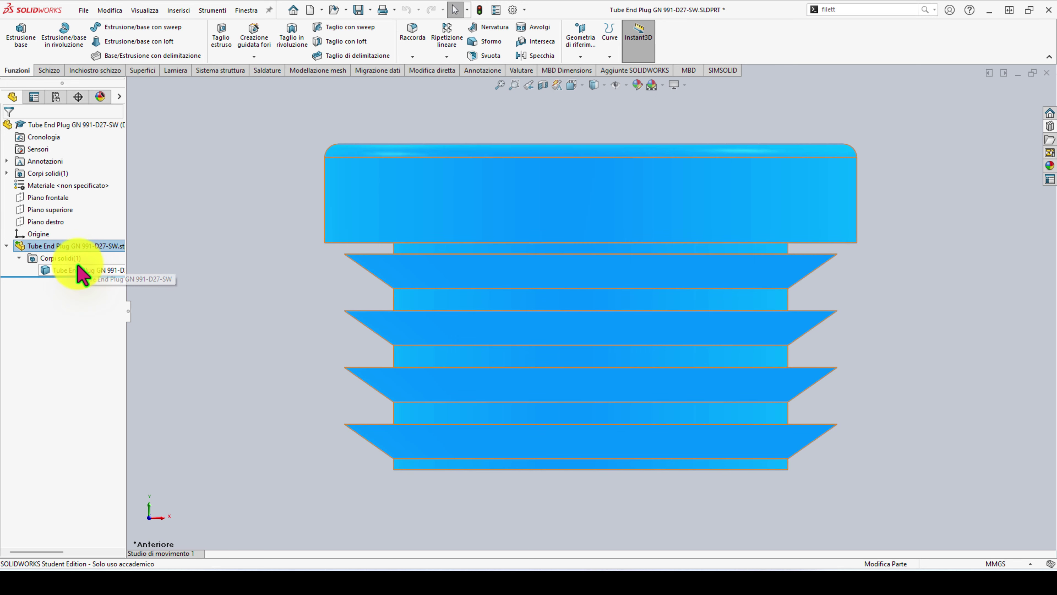
# - Break the STEP file link (Interrompi collegamento), leaving the plain Importato1 feature
pyautogui.rightClick(72, 247)
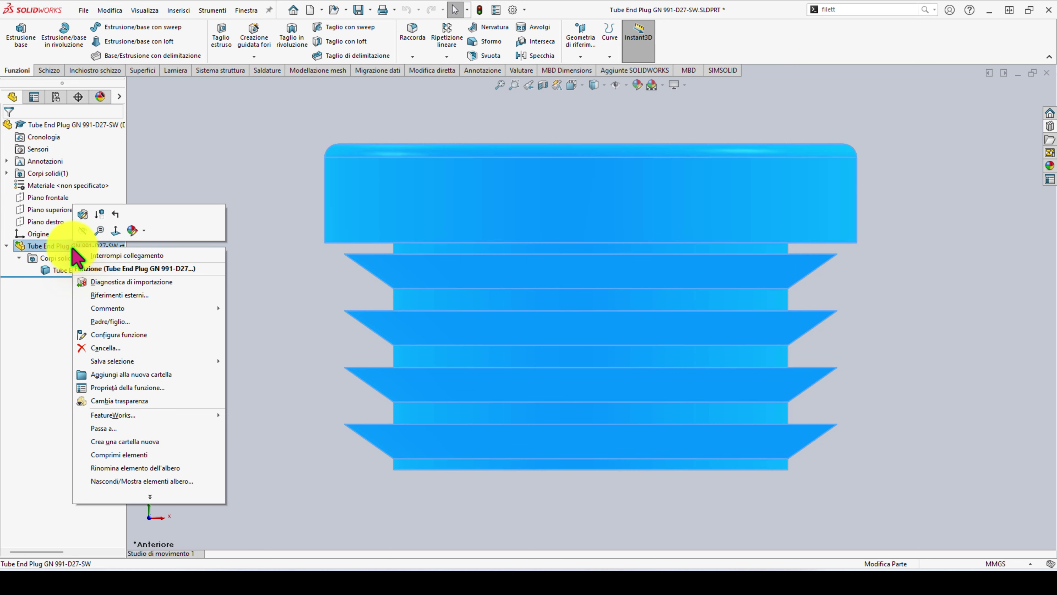
pyautogui.click(53, 271)
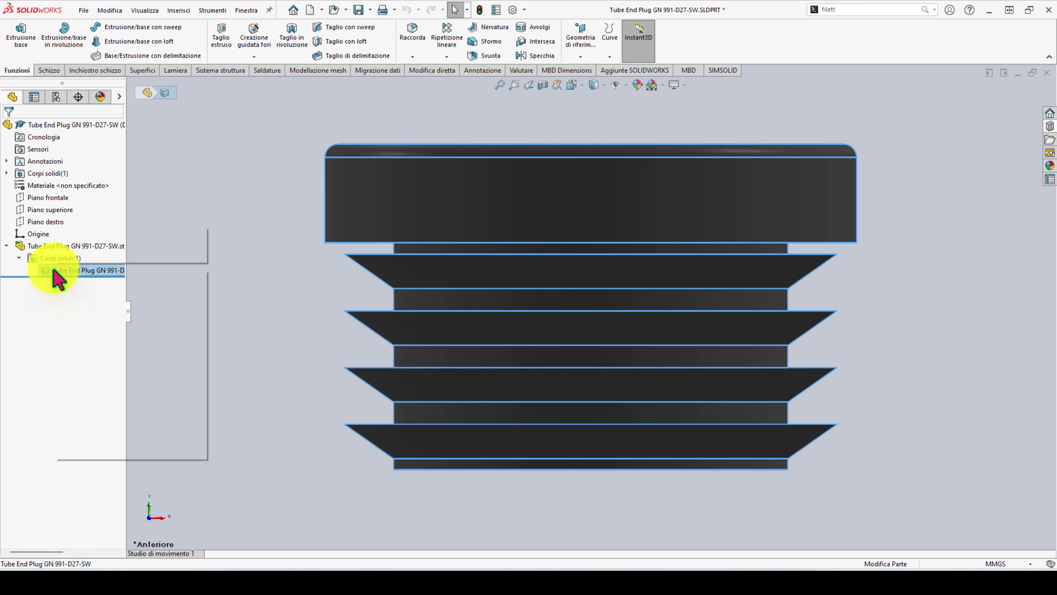
pyautogui.rightClick(53, 272)
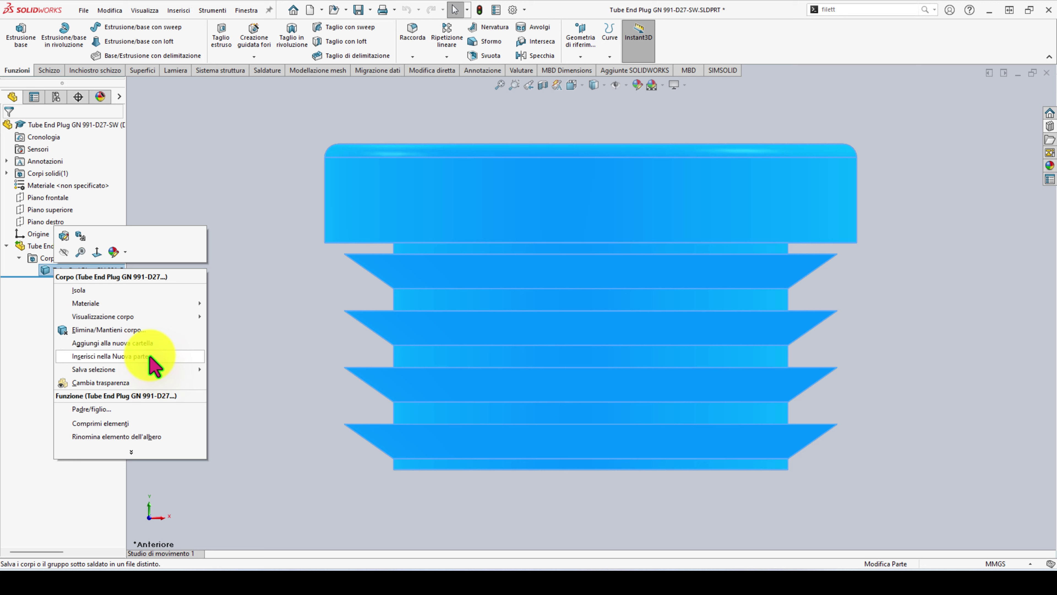
pyautogui.click(29, 246)
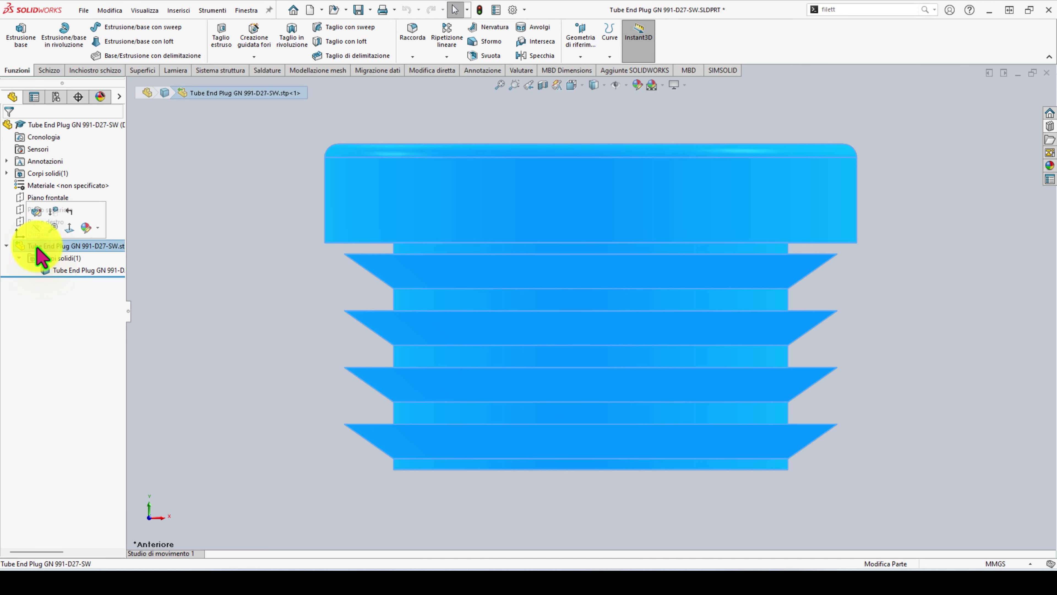
pyautogui.rightClick(45, 247)
pyautogui.click(77, 253)
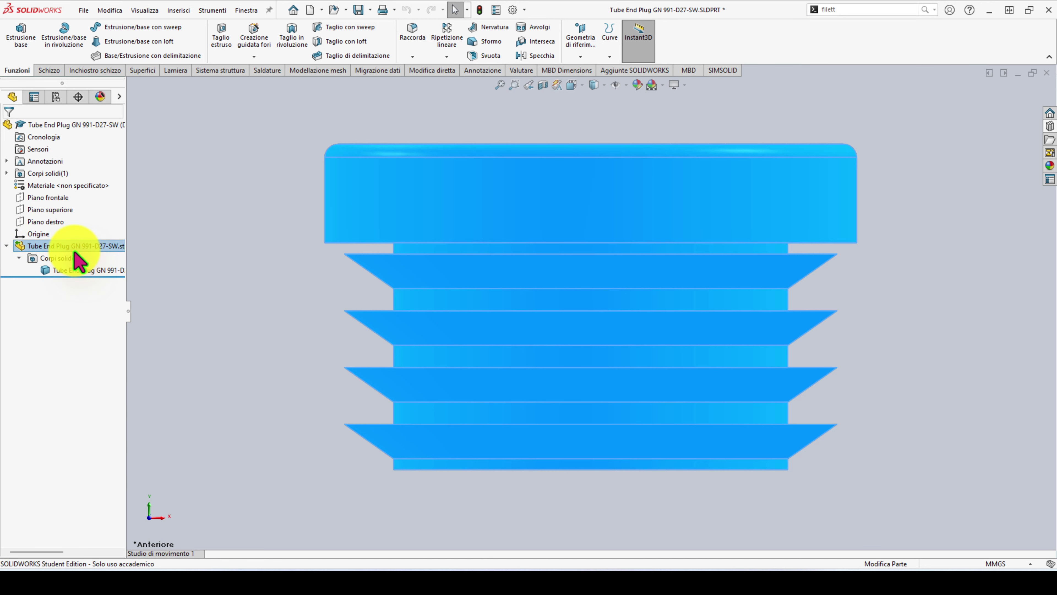
pyautogui.click(491, 277)
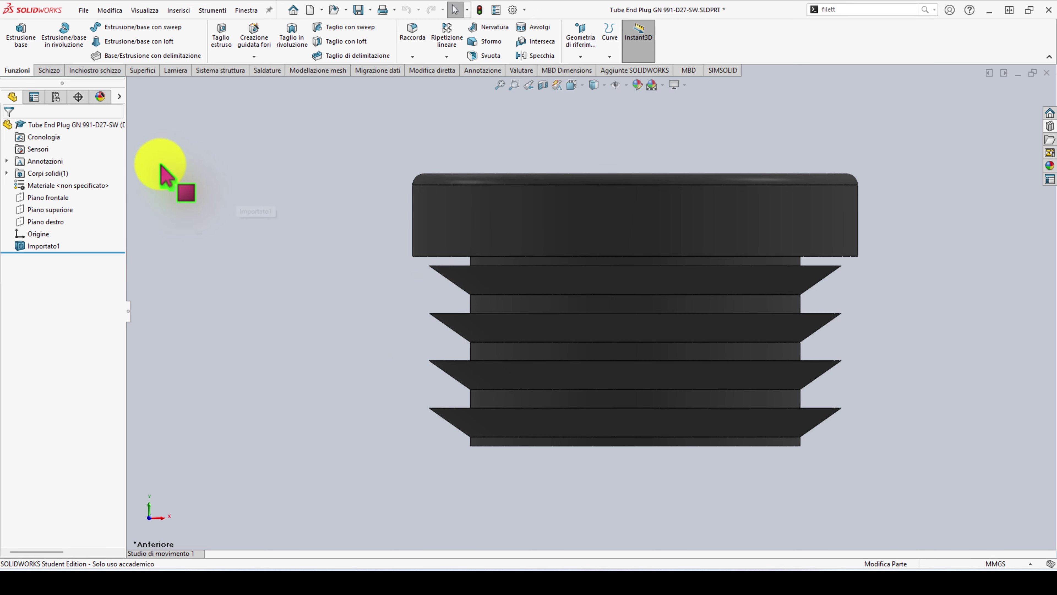
# - Start saving the plug part under a new name in the progetto eolico folder
pyautogui.click(83, 11)
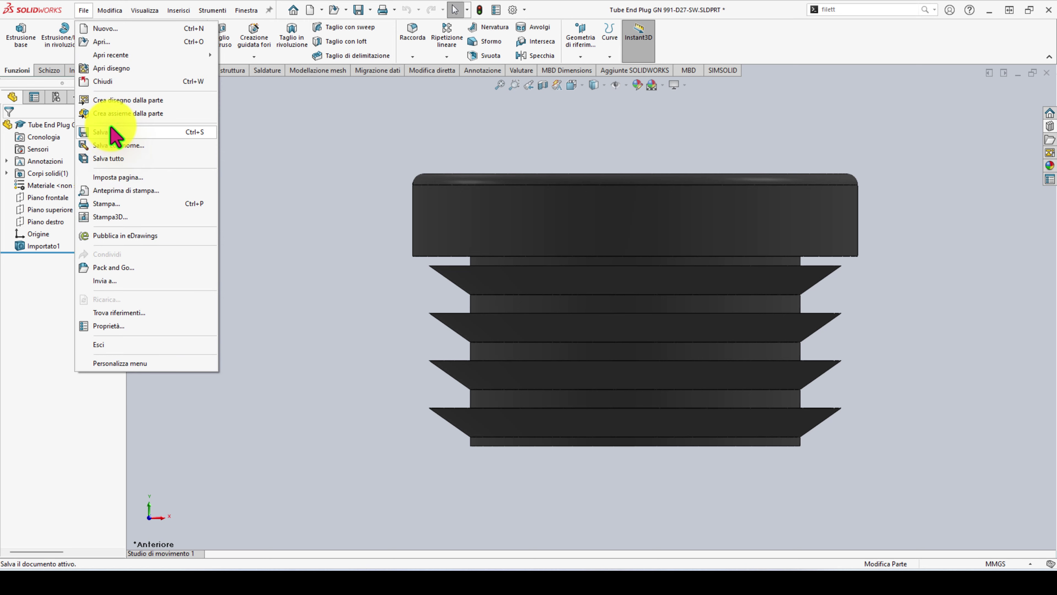
pyautogui.click(119, 145)
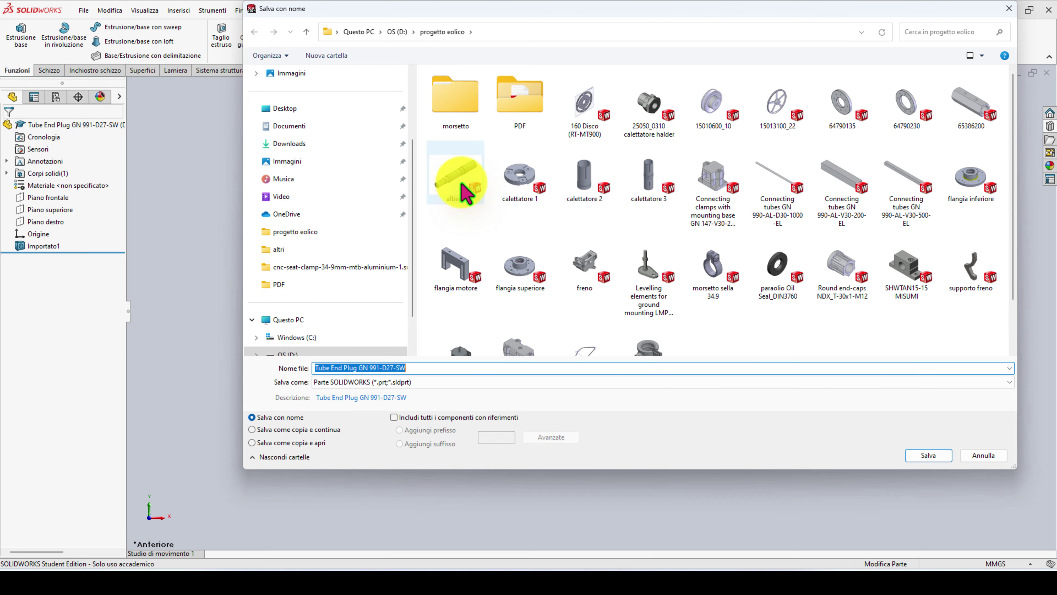
pyautogui.click(319, 368)
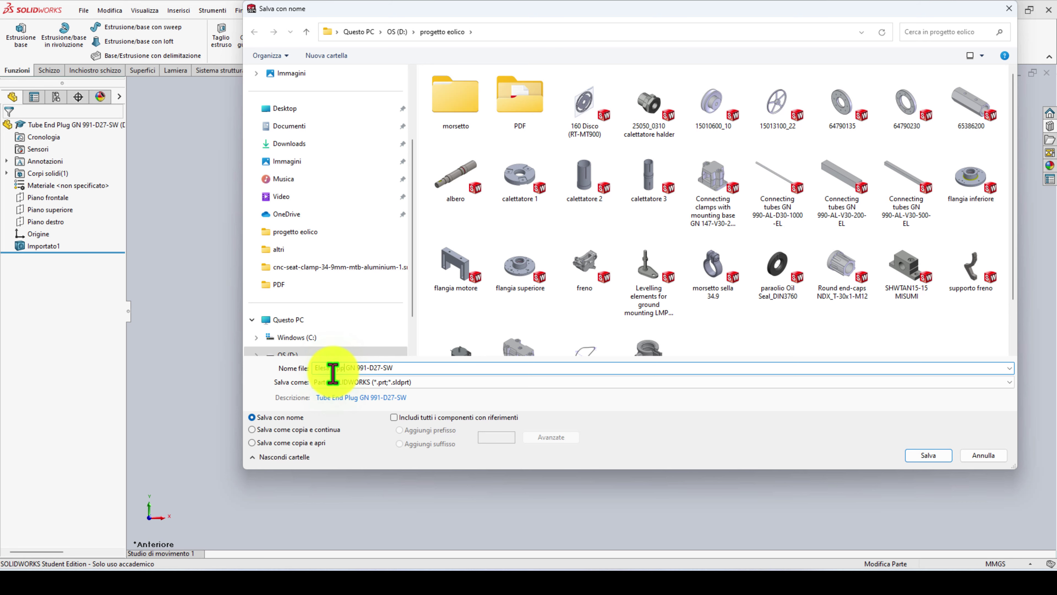
# - Save the plug as Elesa tappo GN 991-D27-SW and tile the windows vertically
pyautogui.click(930, 456)
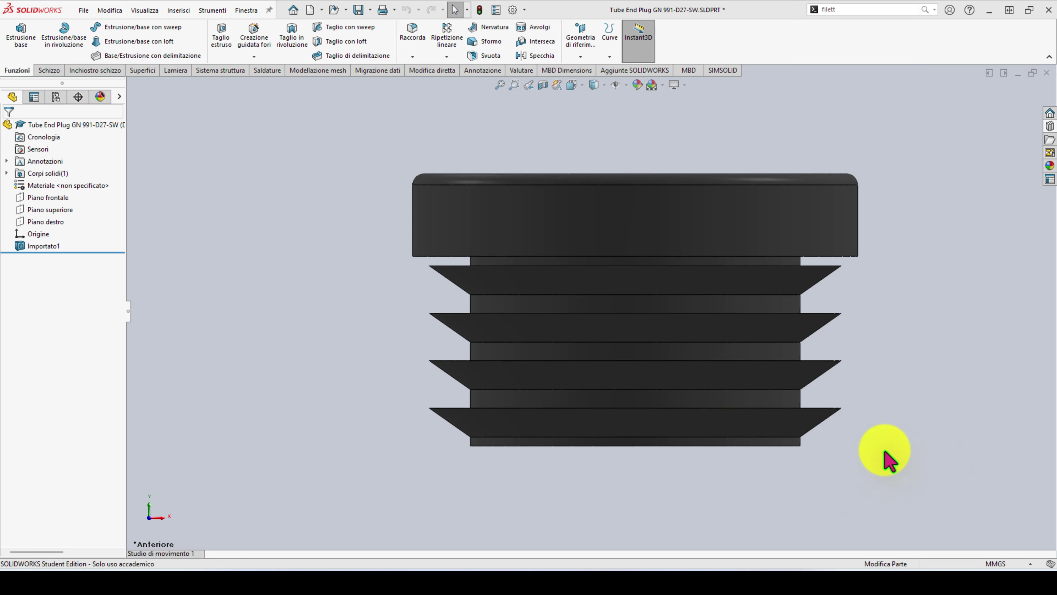
pyautogui.scroll(3, 638, 361)
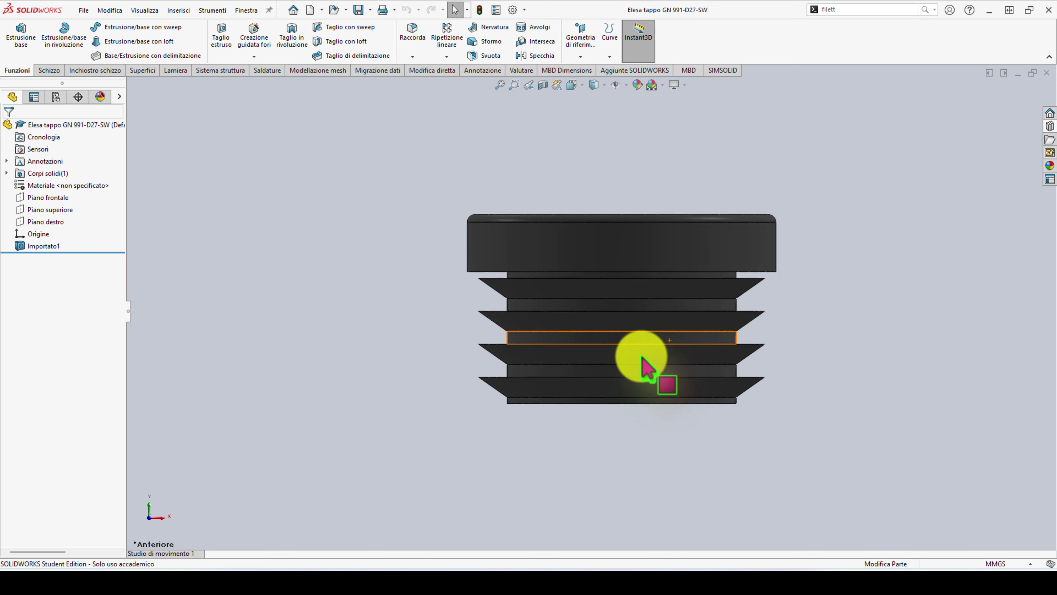
pyautogui.click(247, 10)
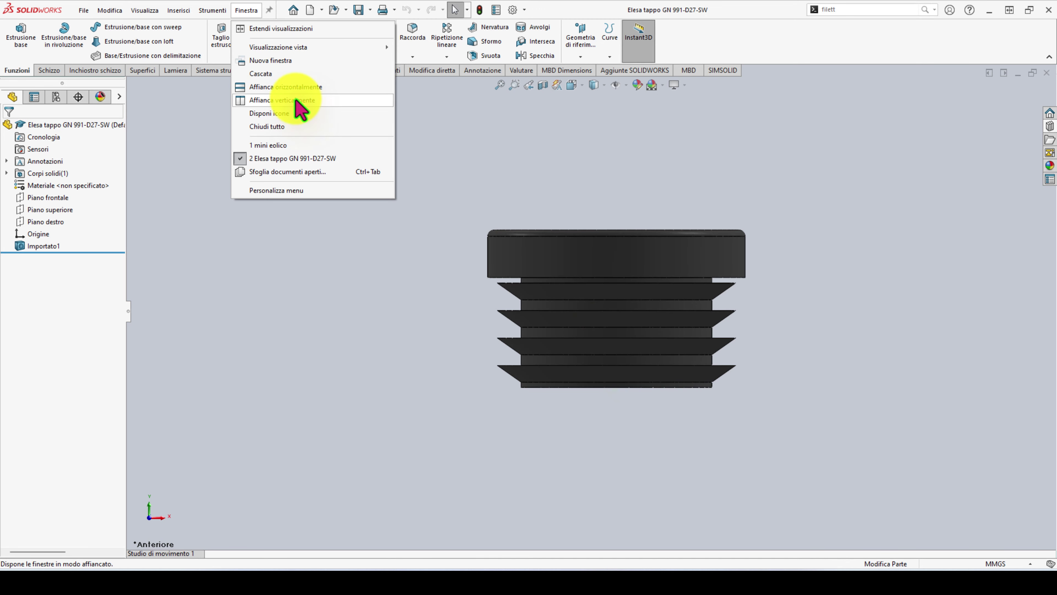
pyautogui.click(293, 100)
# - Tile the mini eolico assembly beside the plug and drag the plug into it
pyautogui.click(57, 550)
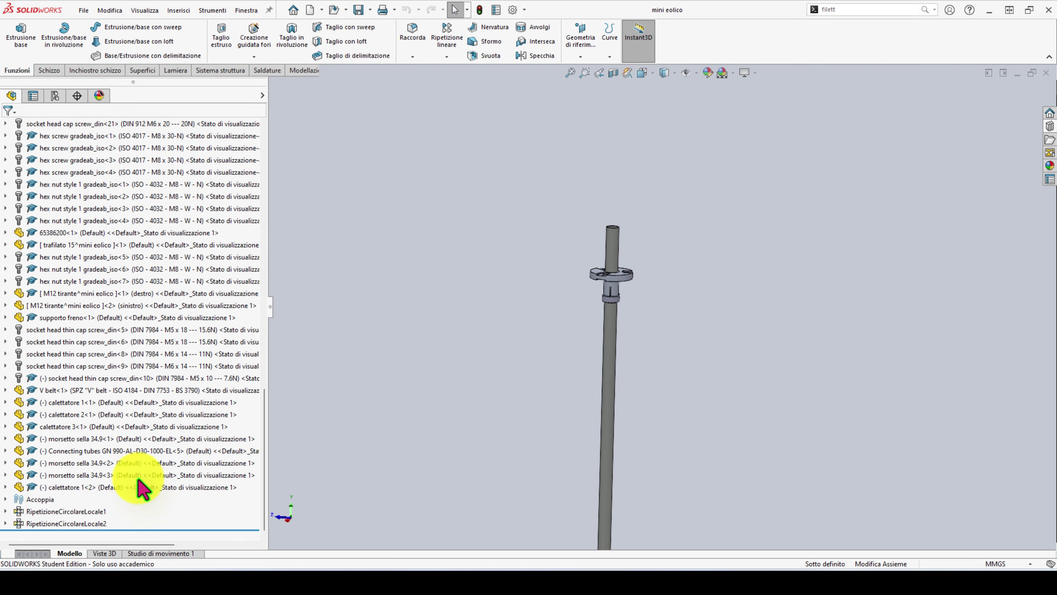
pyautogui.click(247, 9)
pyautogui.click(290, 102)
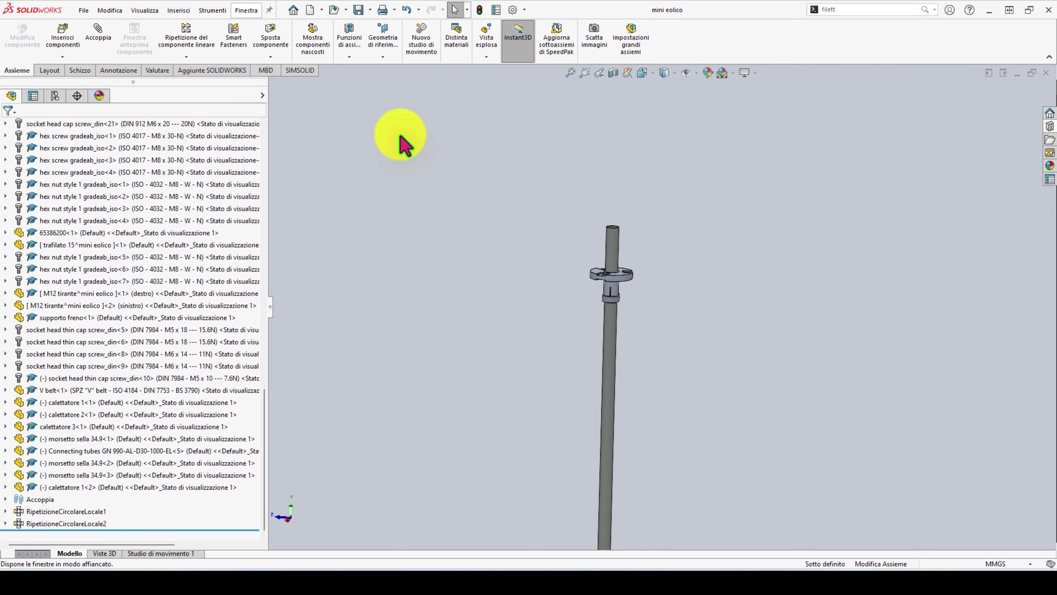
pyautogui.moveTo(569, 143); pyautogui.dragTo(337, 242)
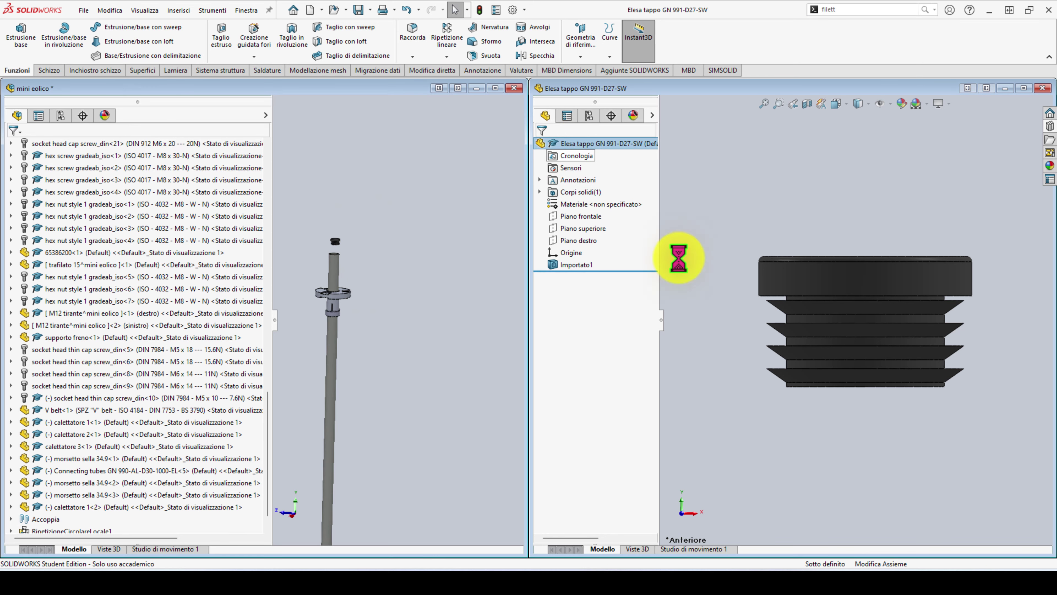
# - Close the plug's part window and maximize the mini eolico assembly view
pyautogui.click(1043, 88)
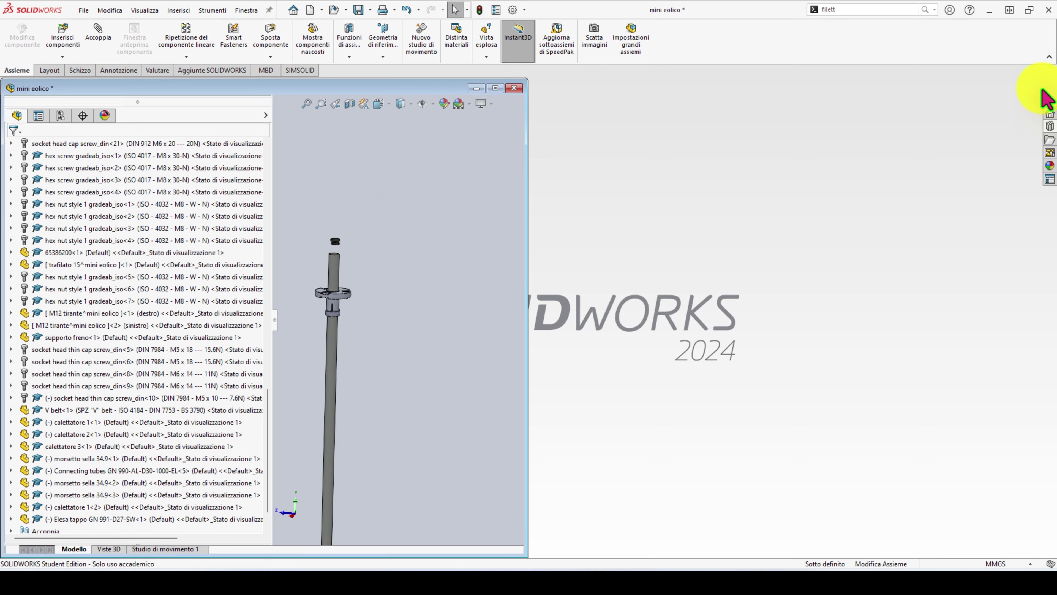
pyautogui.click(494, 88)
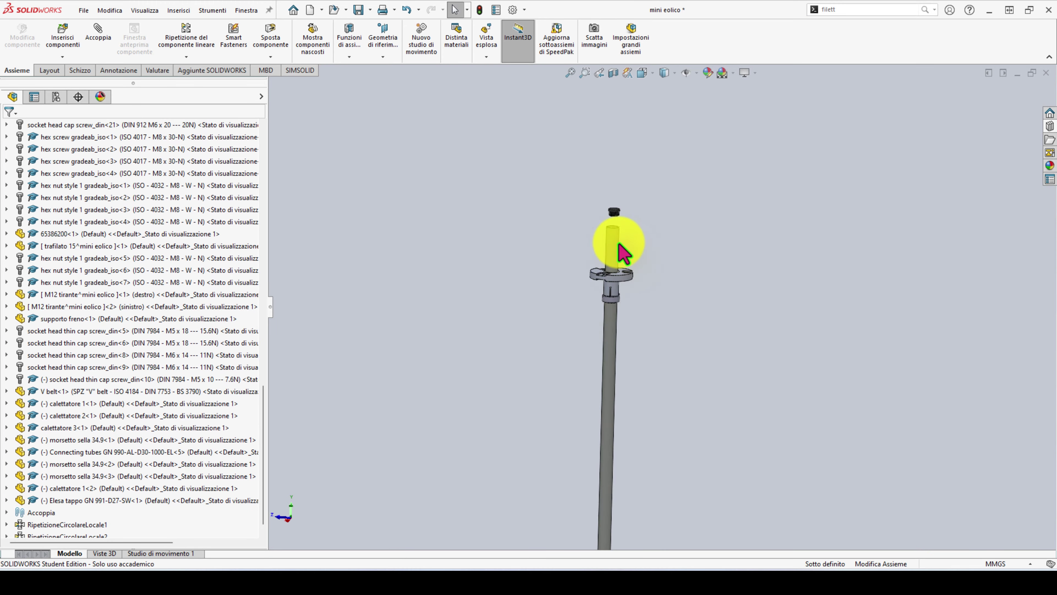
pyautogui.scroll(-3, 633, 225)
pyautogui.scroll(-5, 591, 292)
# - Mate the plug's cylindrical face concentric with the tube's cylindrical face
pyautogui.click(594, 296)
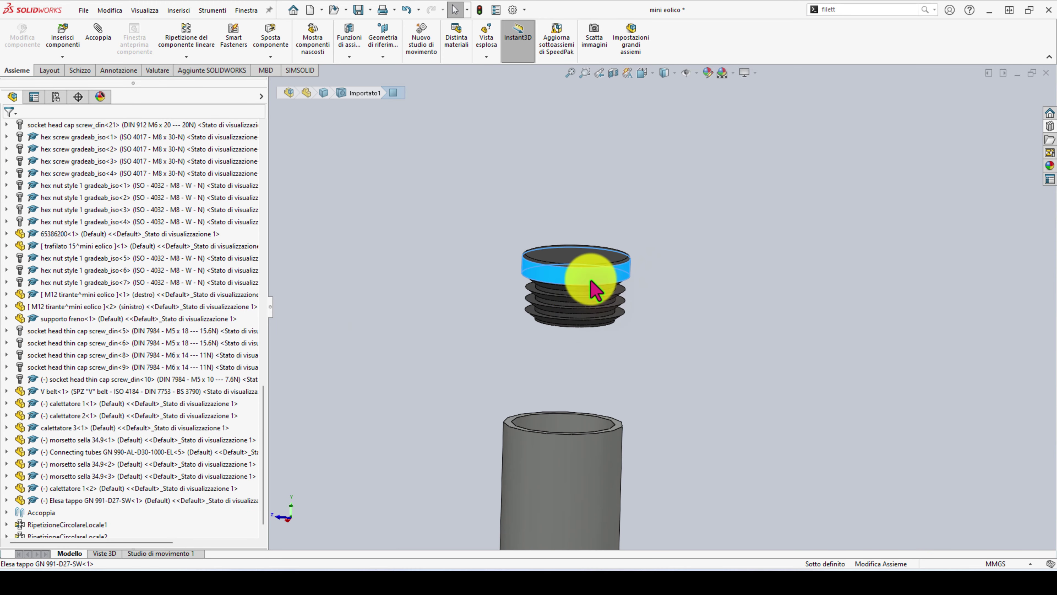
pyautogui.keyDown('ctrl'); pyautogui.click(615, 471); pyautogui.keyUp('ctrl')
pyautogui.click(664, 449)
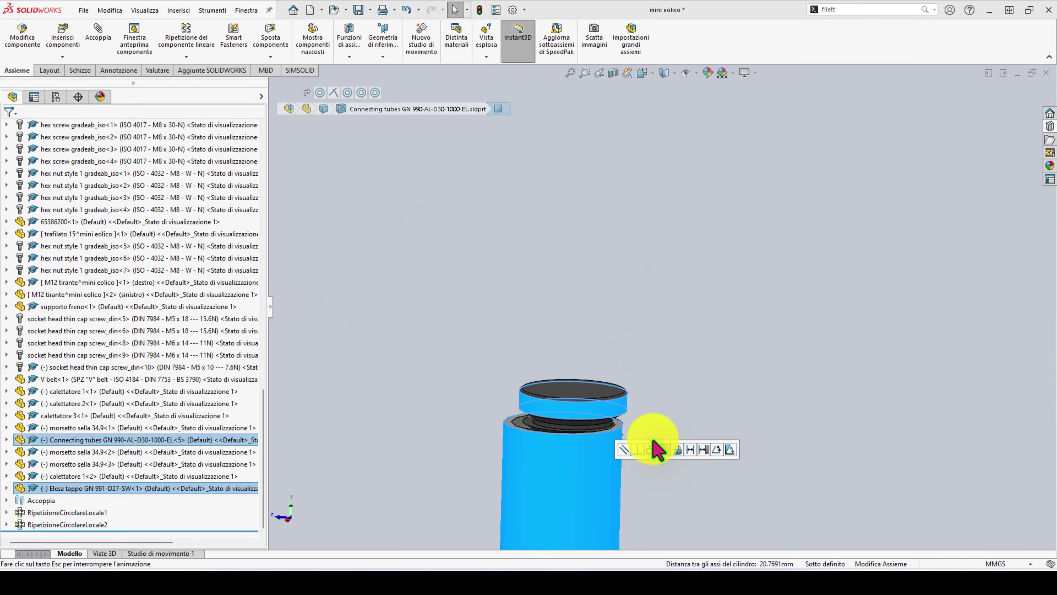
pyautogui.click(664, 449)
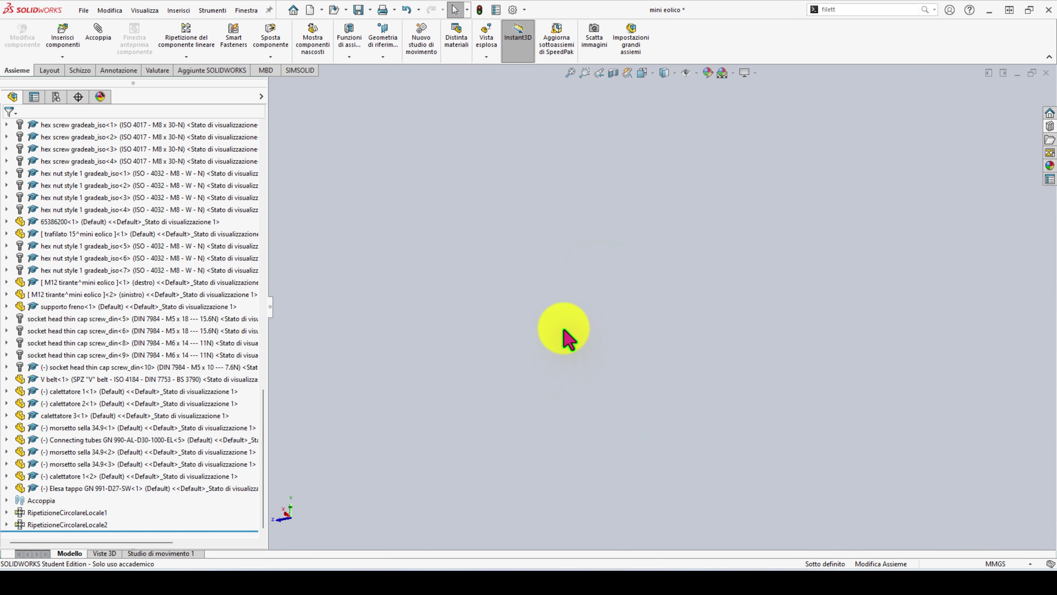
# - Mate the edge under the plug's head coincident with the tube's top face
pyautogui.scroll(2, 571, 369)
pyautogui.scroll(-3, 606, 437)
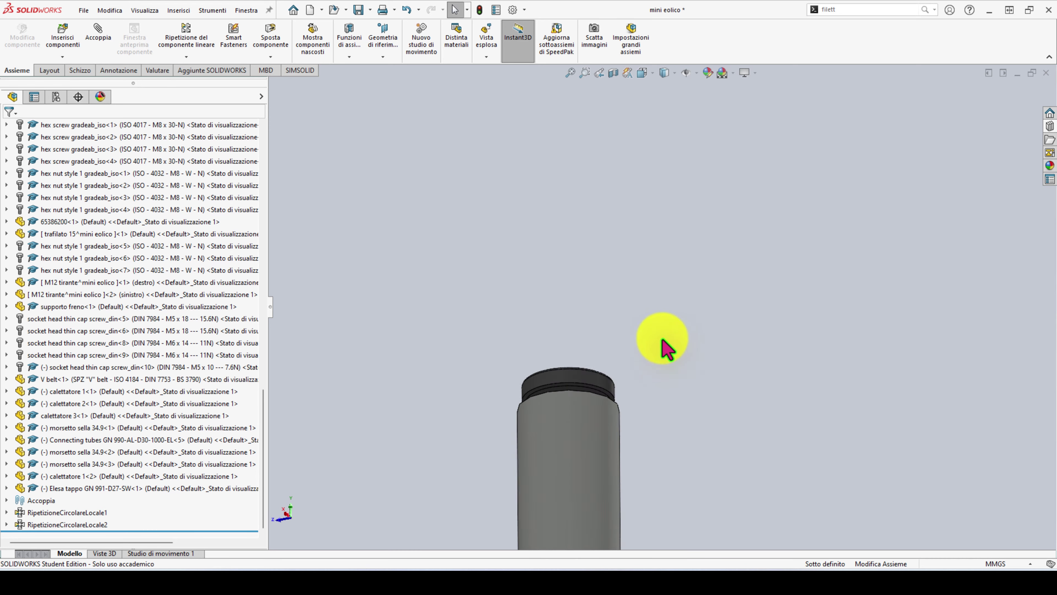
pyautogui.scroll(-2, 642, 425)
pyautogui.moveTo(641, 425)
pyautogui.mouseDown(button='middle')
pyautogui.moveTo(662, 460)
pyautogui.moveTo(654, 434)
pyautogui.mouseUp(button='middle')
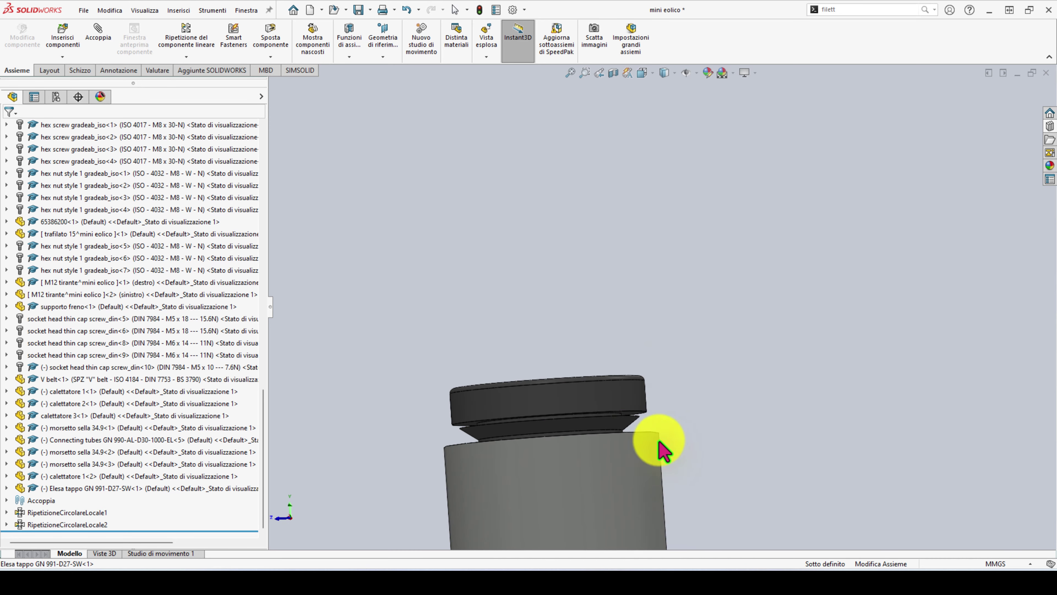
pyautogui.scroll(-2, 641, 396)
pyautogui.scroll(-3, 649, 363)
pyautogui.click(660, 356)
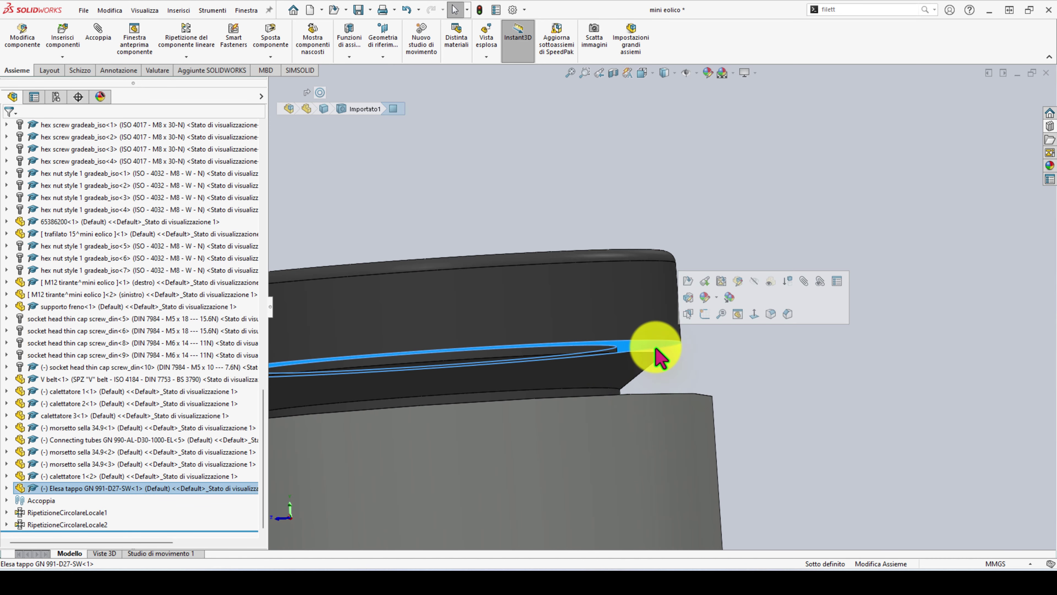
pyautogui.moveTo(660, 357); pyautogui.dragTo(683, 387, button='middle')
pyautogui.keyDown('ctrl'); pyautogui.click(683, 385); pyautogui.keyUp('ctrl')
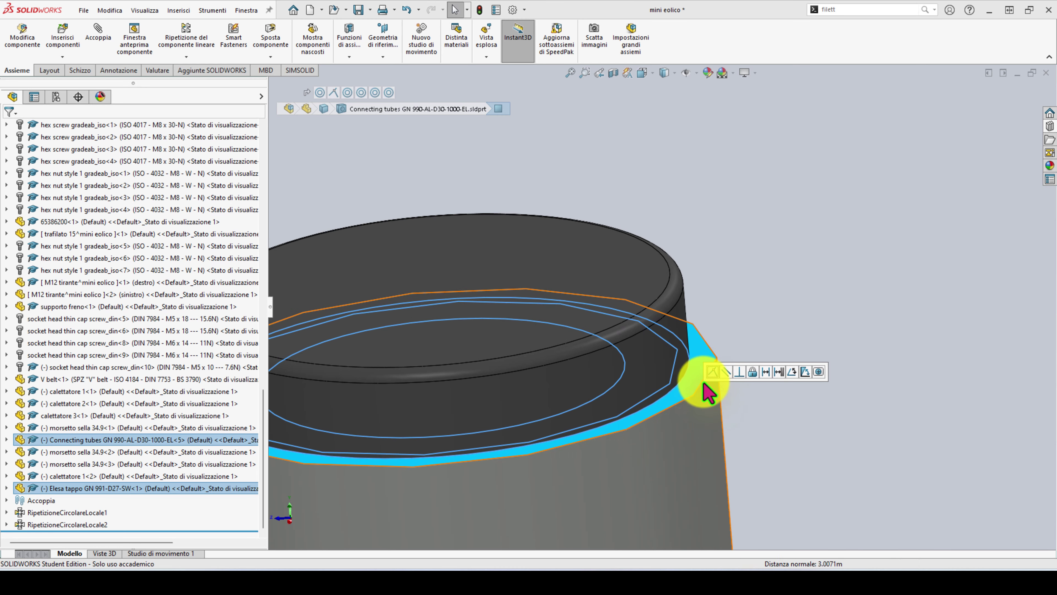
pyautogui.click(711, 375)
# - Inspect the seated plug, selecting its top edge and side face
pyautogui.moveTo(666, 385)
pyautogui.mouseDown(button='middle')
pyautogui.moveTo(649, 349)
pyautogui.moveTo(667, 319)
pyautogui.mouseUp(button='middle')
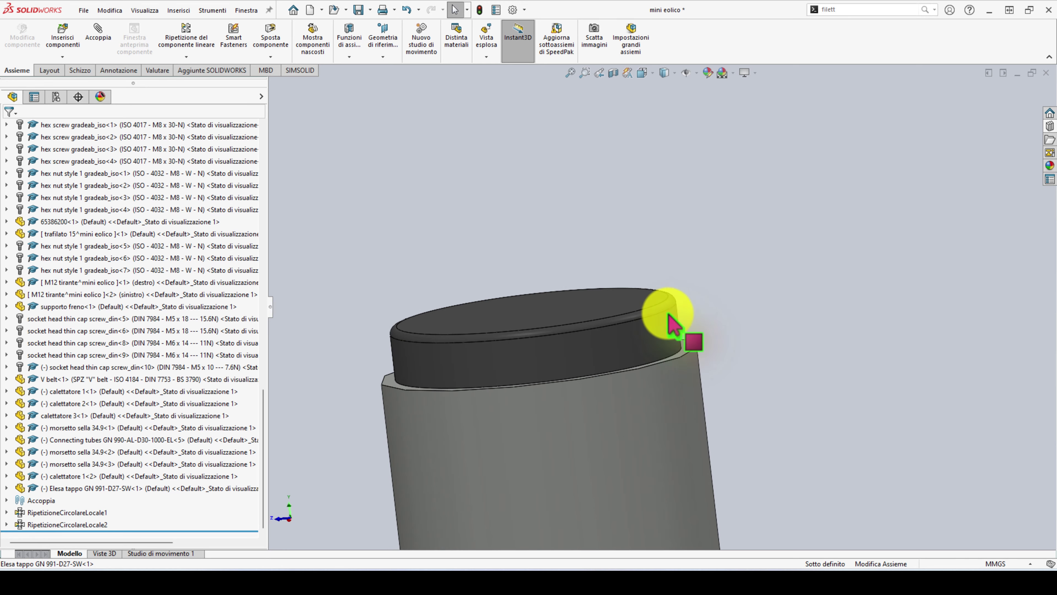
pyautogui.click(666, 310)
pyautogui.click(666, 316)
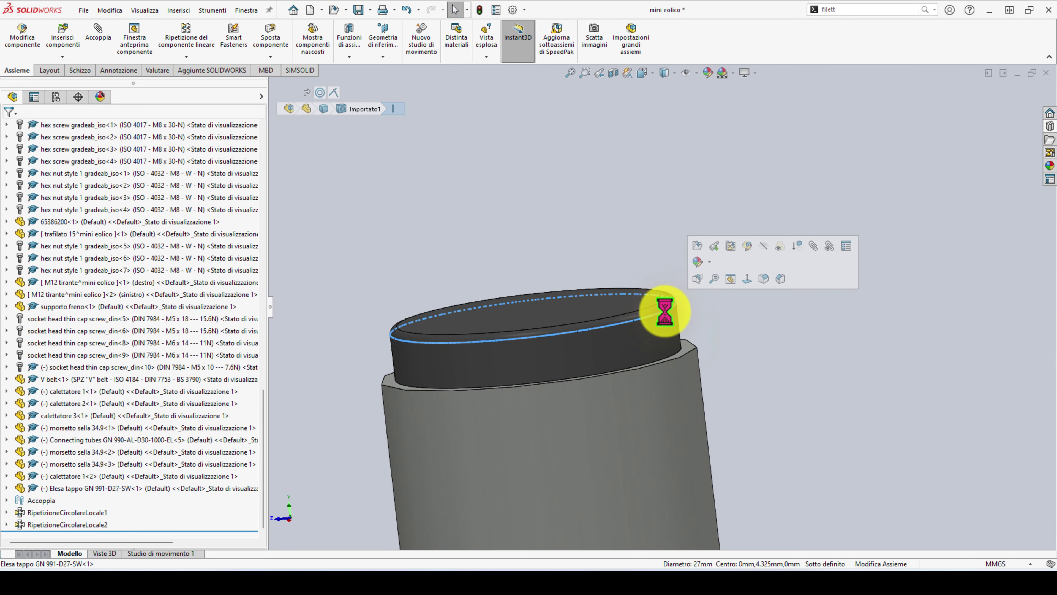
pyautogui.click(677, 352)
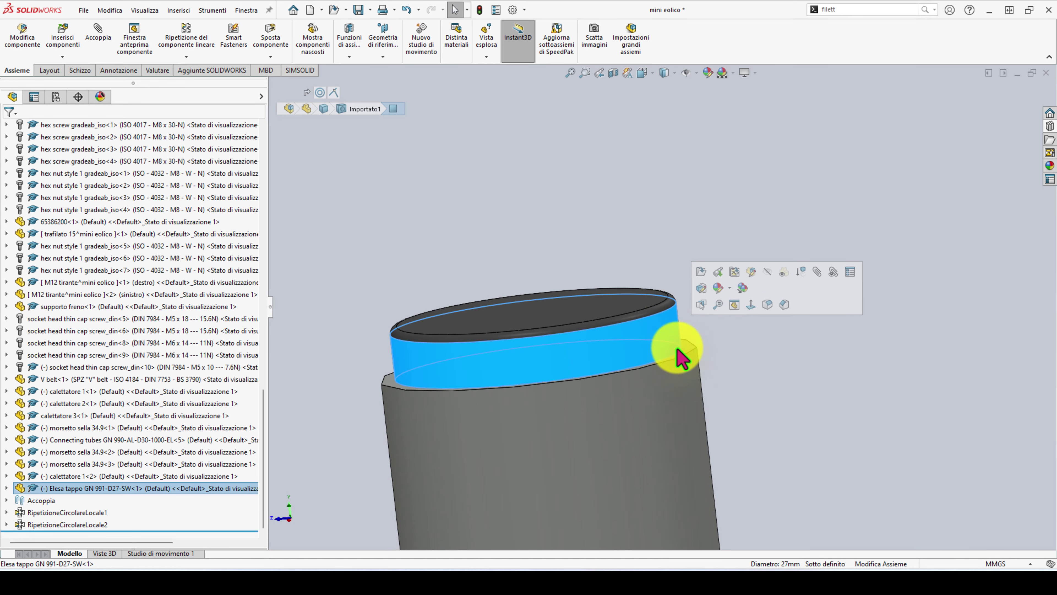
pyautogui.click(668, 314)
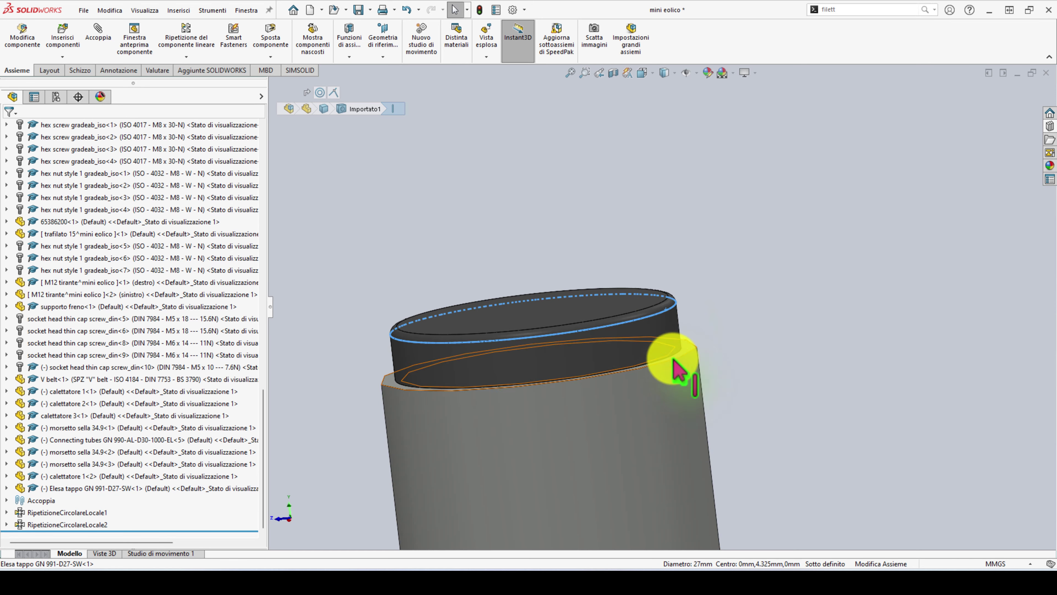
pyautogui.scroll(-2, 677, 362)
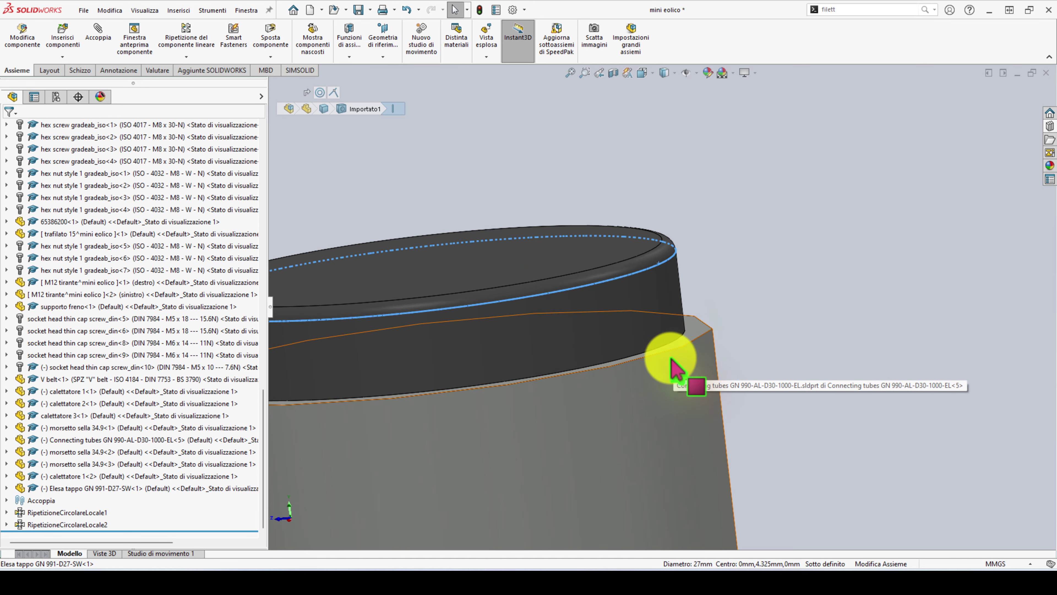
pyautogui.scroll(2, 668, 325)
pyautogui.scroll(-2, 662, 322)
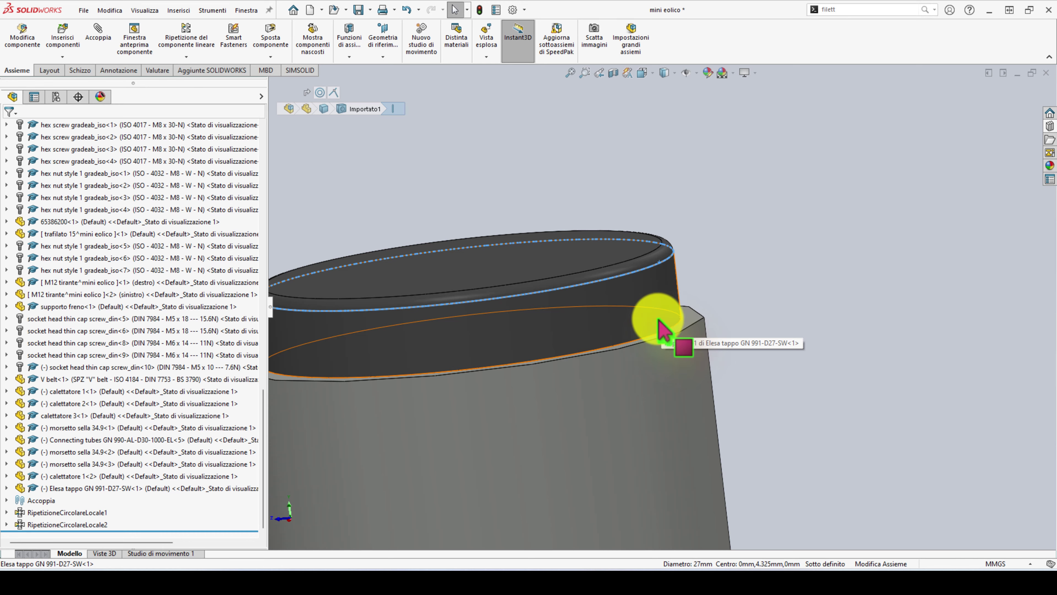
pyautogui.scroll(2, 659, 320)
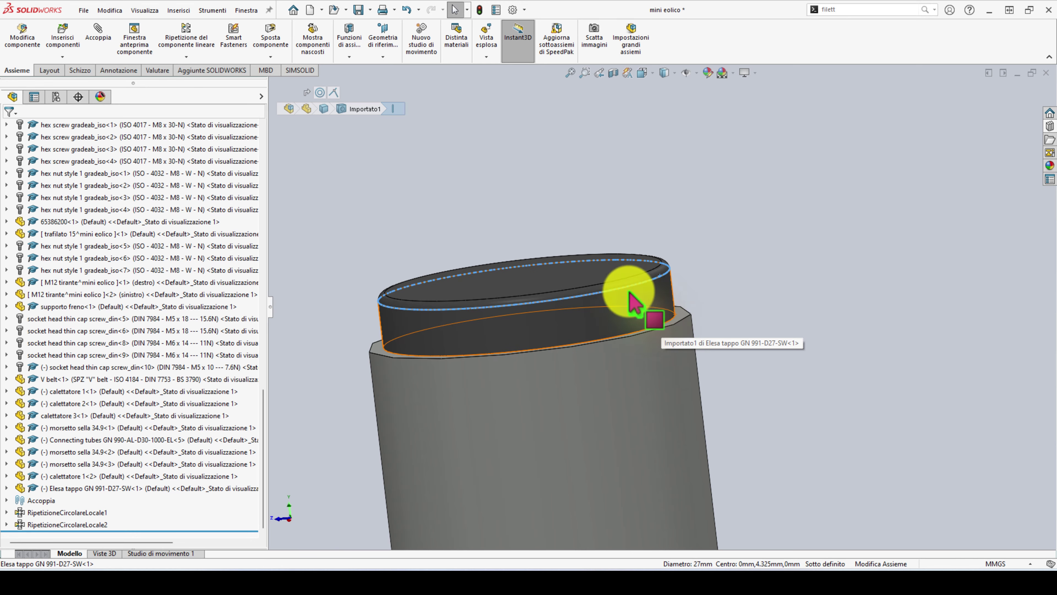
pyautogui.scroll(-2, 630, 298)
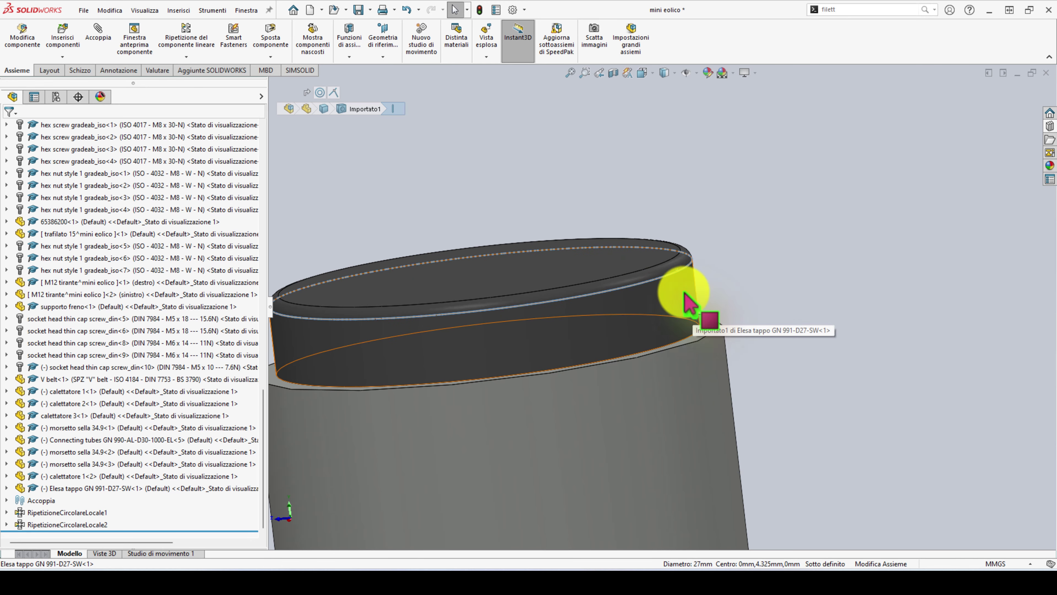
# - Suppress the Coincidente3731 mate and drag the plug up off the tube end
pyautogui.click(6, 488)
pyautogui.click(19, 403)
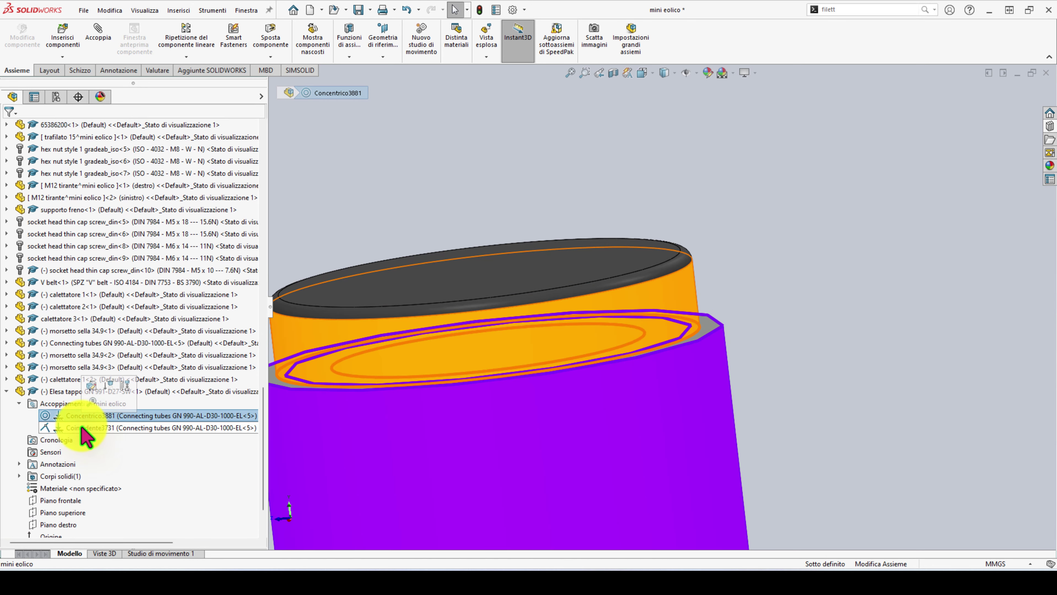
pyautogui.click(83, 428)
pyautogui.click(116, 401)
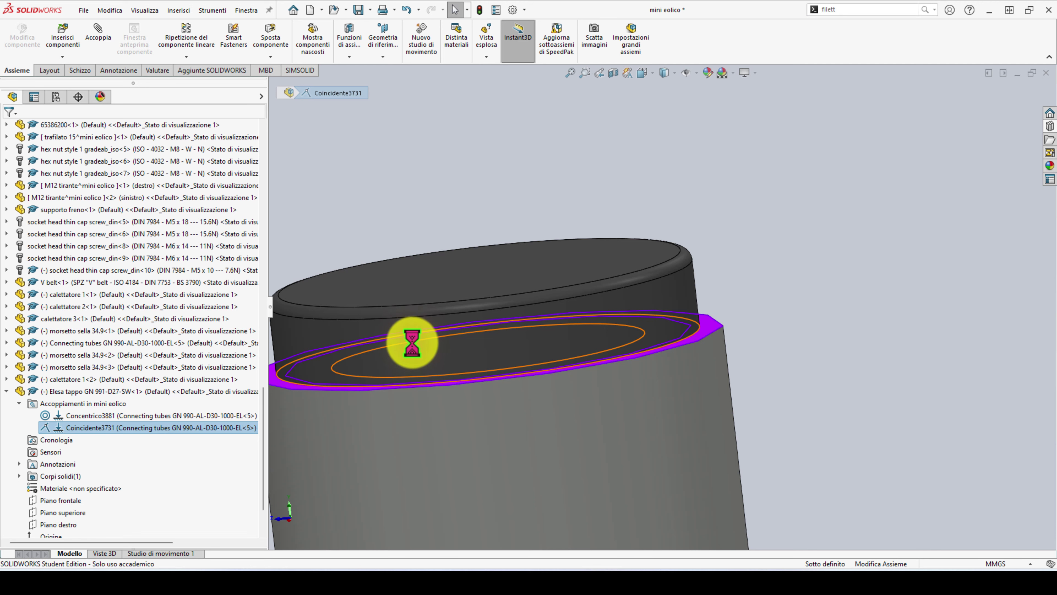
pyautogui.moveTo(416, 319); pyautogui.dragTo(417, 189)
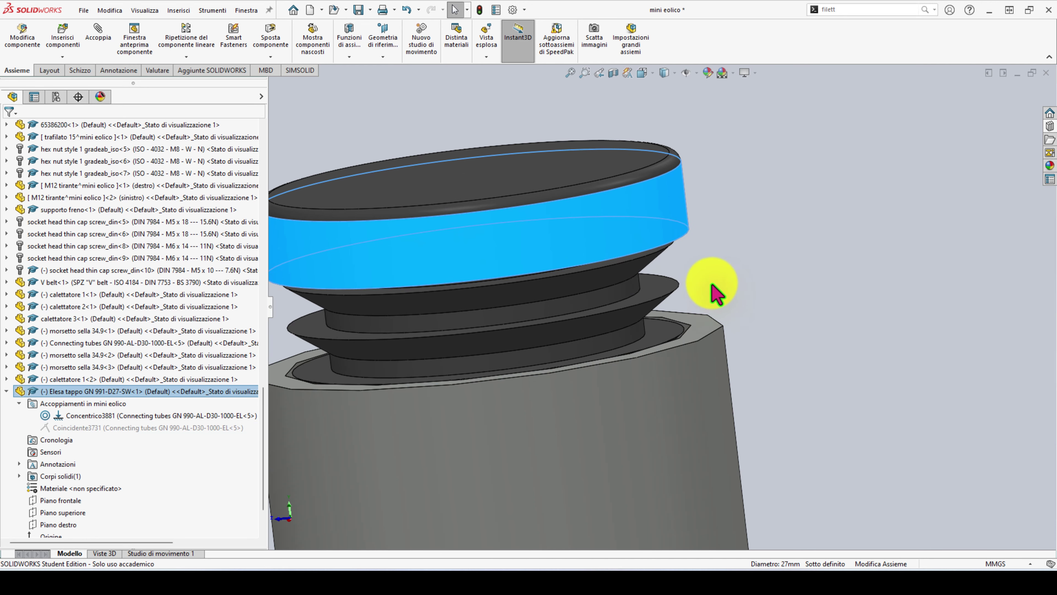
# - Select circular edges on the plug's ribs and the tube opening's inner edge
pyautogui.click(674, 292)
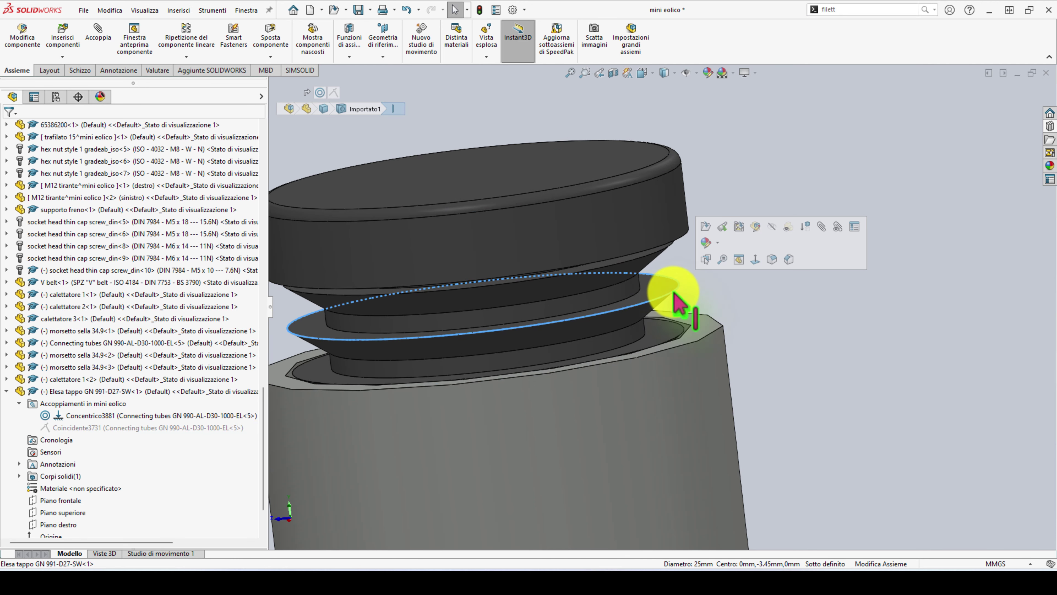
pyautogui.scroll(-3, 677, 295)
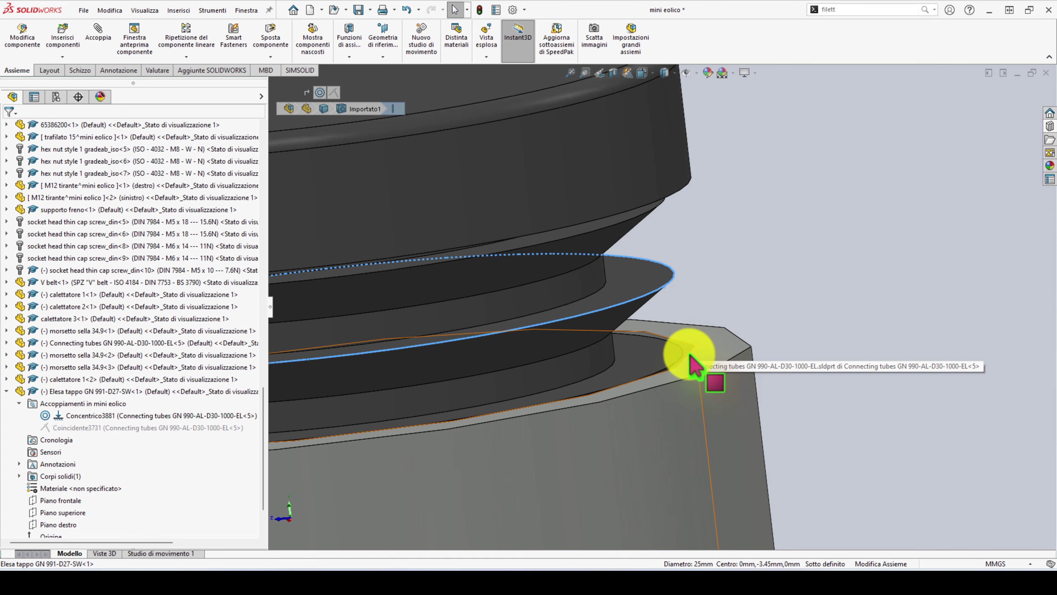
pyautogui.scroll(-2, 693, 350)
pyautogui.scroll(-1, 687, 346)
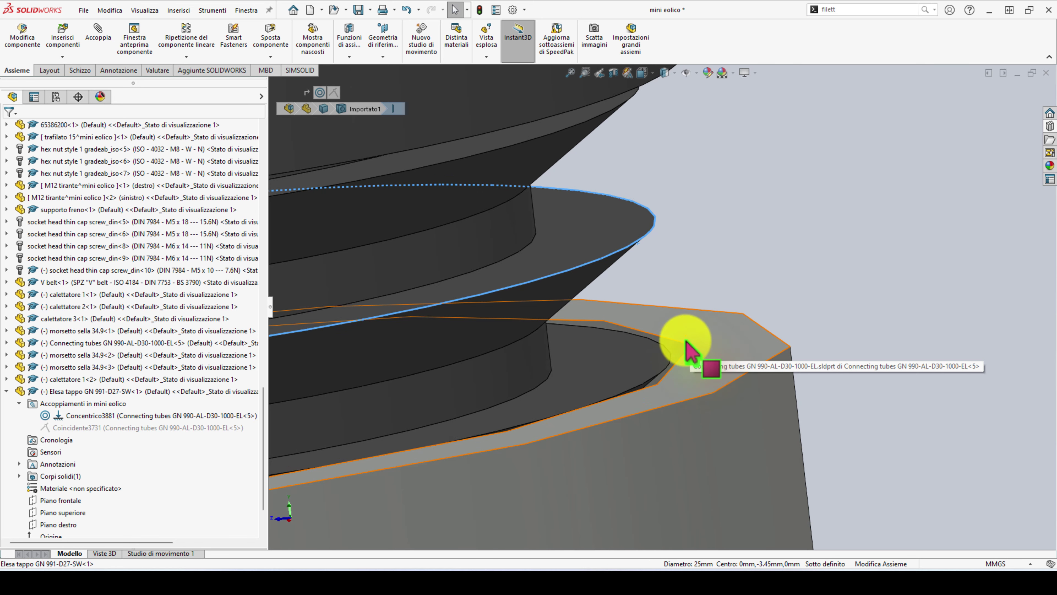
pyautogui.click(683, 361)
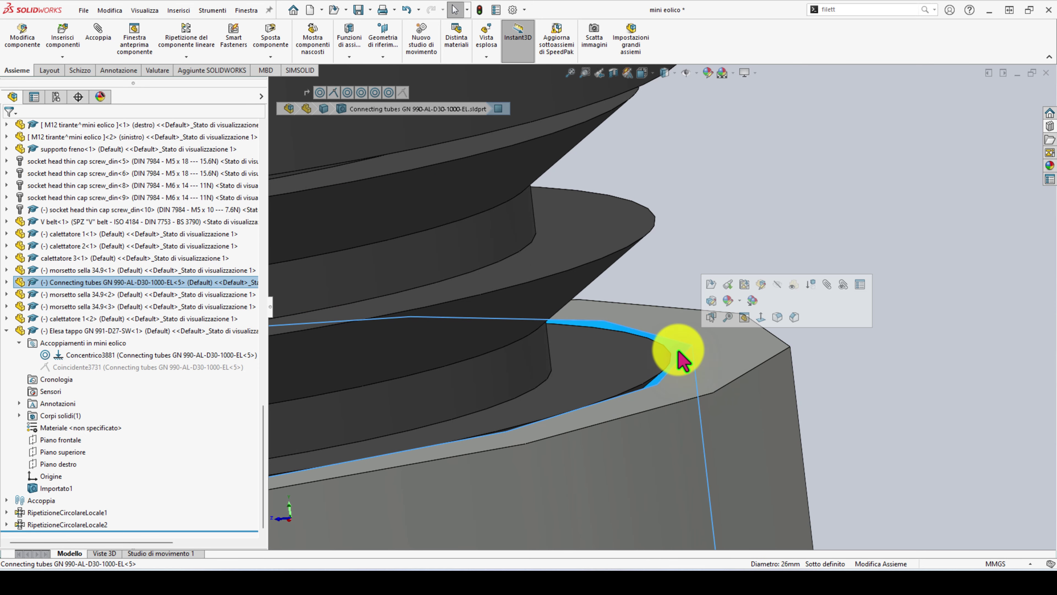
pyautogui.scroll(2, 678, 346)
pyautogui.scroll(2, 677, 327)
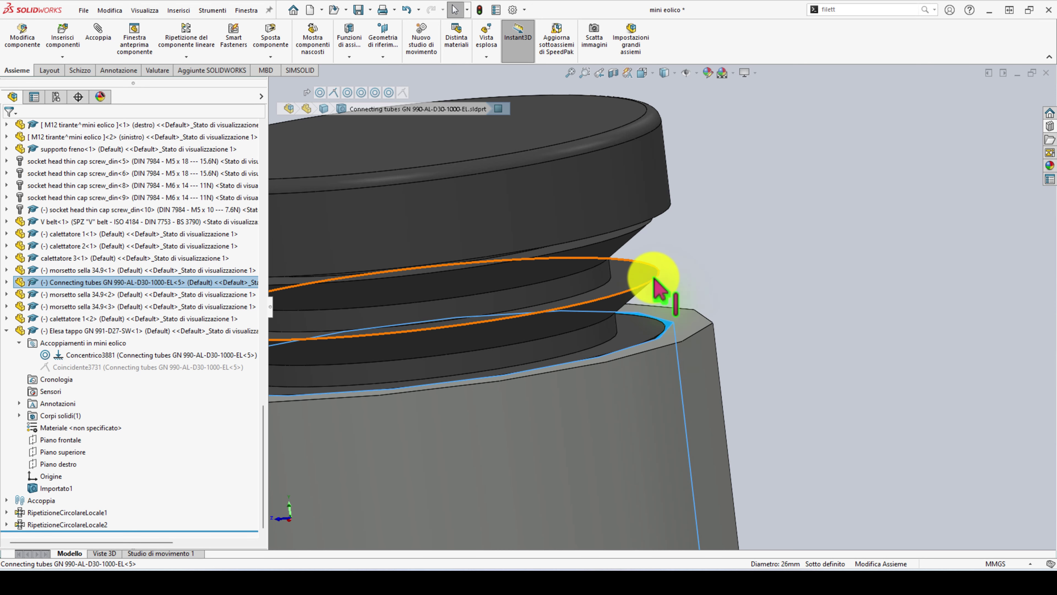
pyautogui.click(663, 286)
pyautogui.scroll(3, 708, 356)
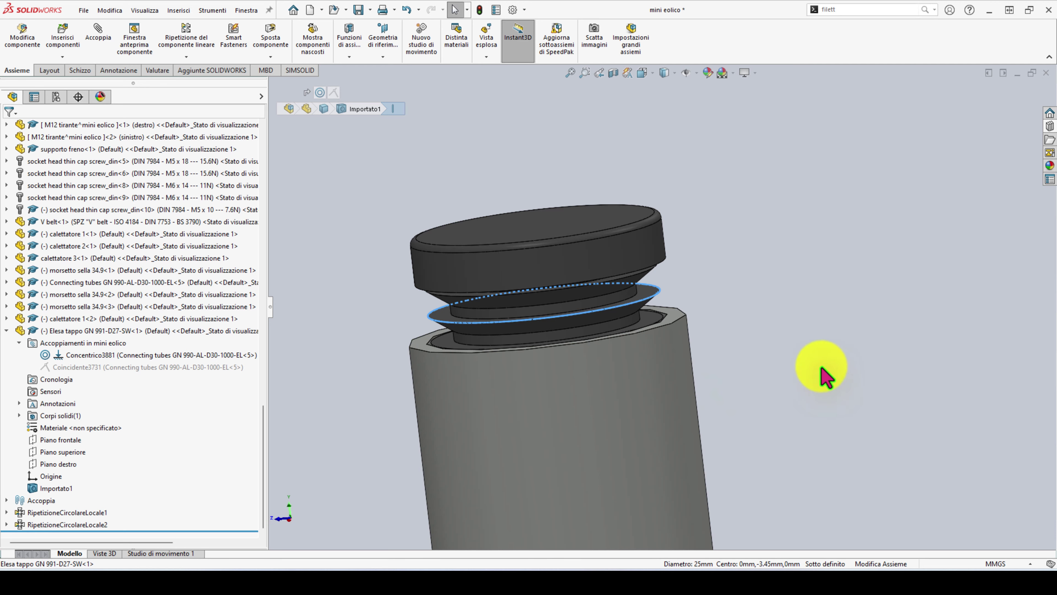
pyautogui.scroll(-2, 519, 312)
pyautogui.moveTo(520, 312)
pyautogui.mouseDown(button='middle')
pyautogui.moveTo(534, 442)
pyautogui.moveTo(503, 300)
pyautogui.moveTo(494, 367)
pyautogui.mouseUp(button='middle')
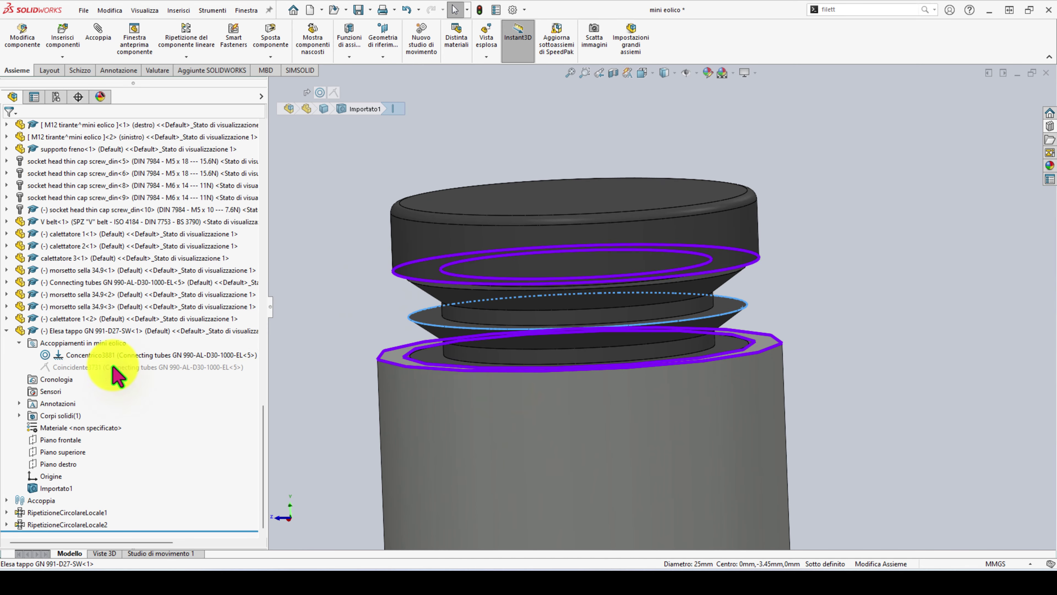
pyautogui.click(133, 332)
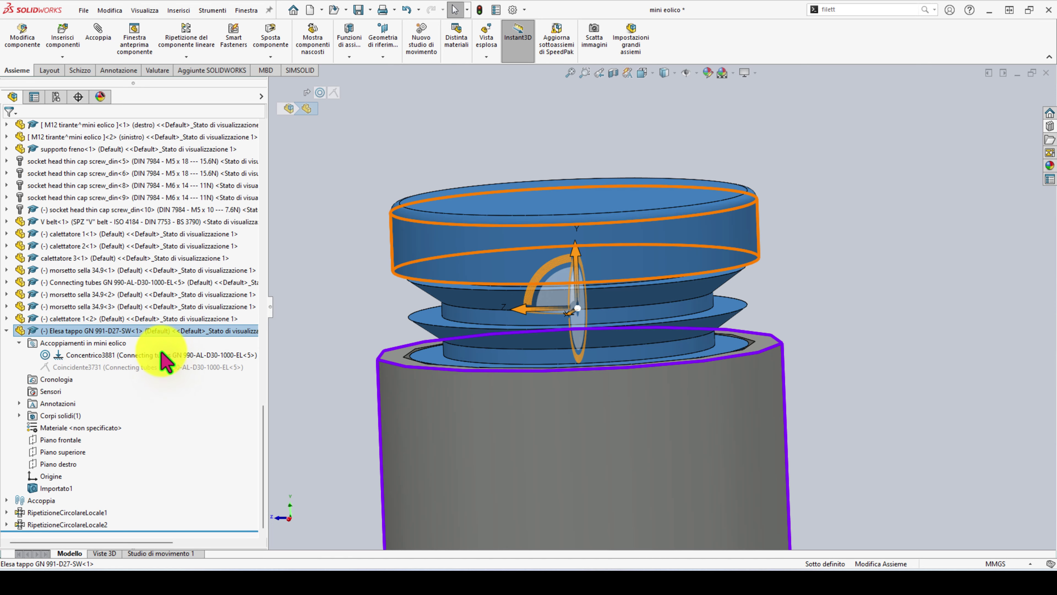
pyautogui.click(365, 212)
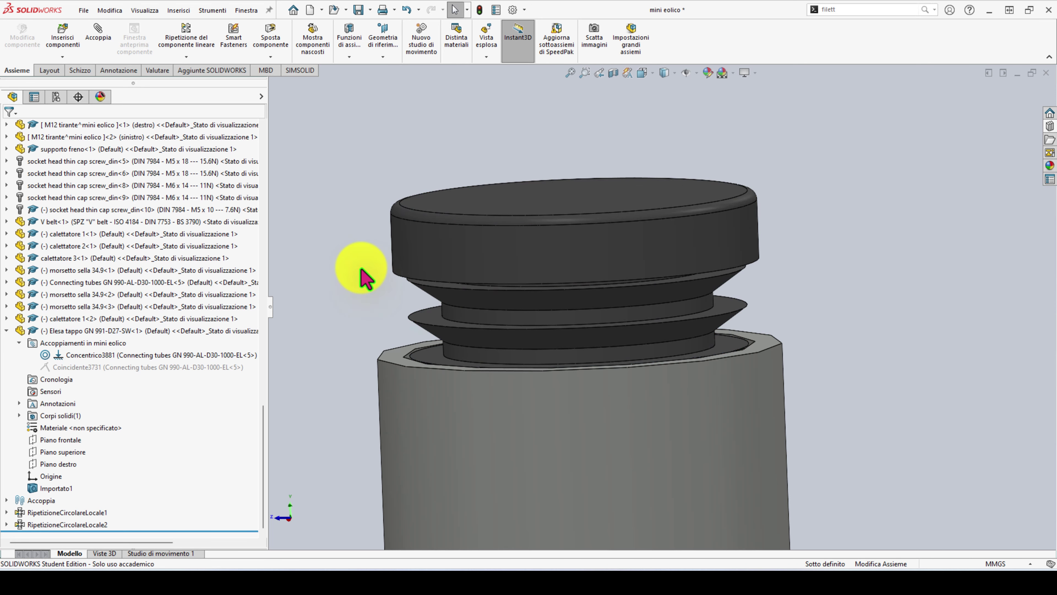
pyautogui.scroll(3, 619, 369)
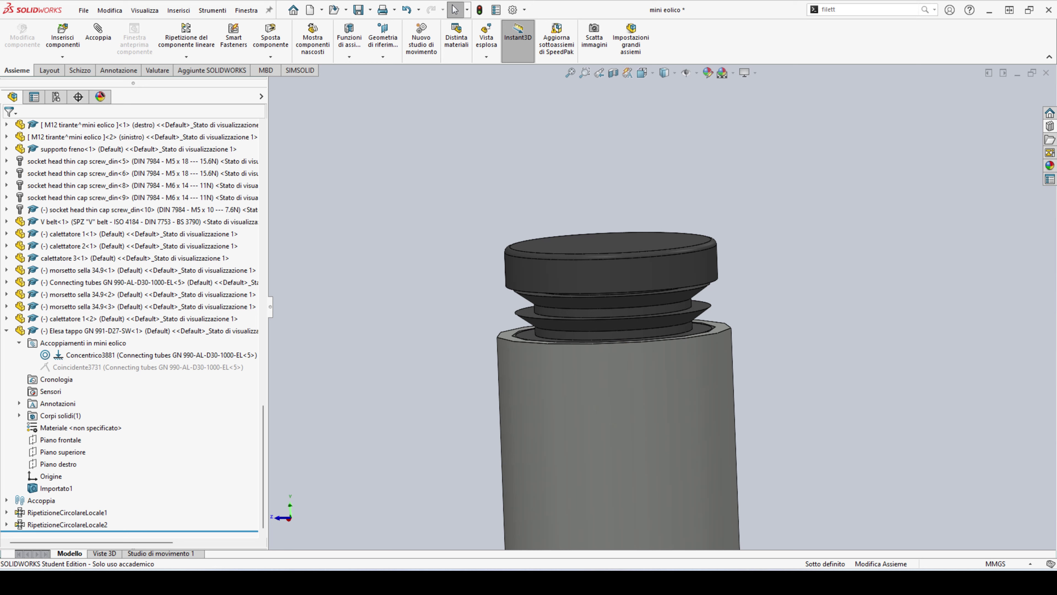
pyautogui.scroll(3, 596, 325)
pyautogui.scroll(2, 599, 391)
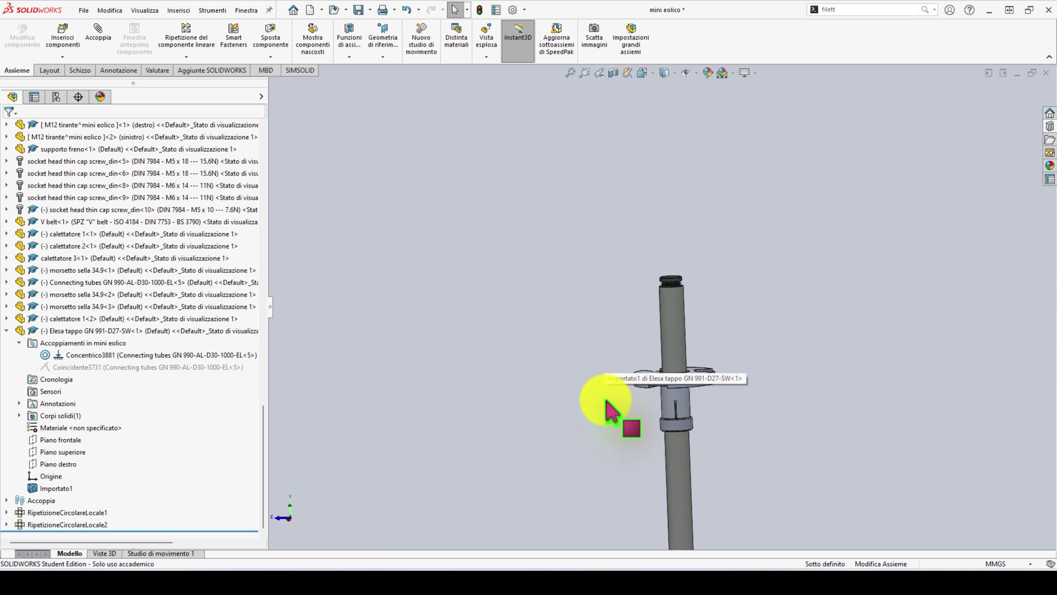
pyautogui.moveTo(712, 368)
pyautogui.mouseDown(button='middle')
pyautogui.moveTo(708, 406)
pyautogui.moveTo(684, 295)
pyautogui.moveTo(684, 378)
pyautogui.mouseUp(button='middle')
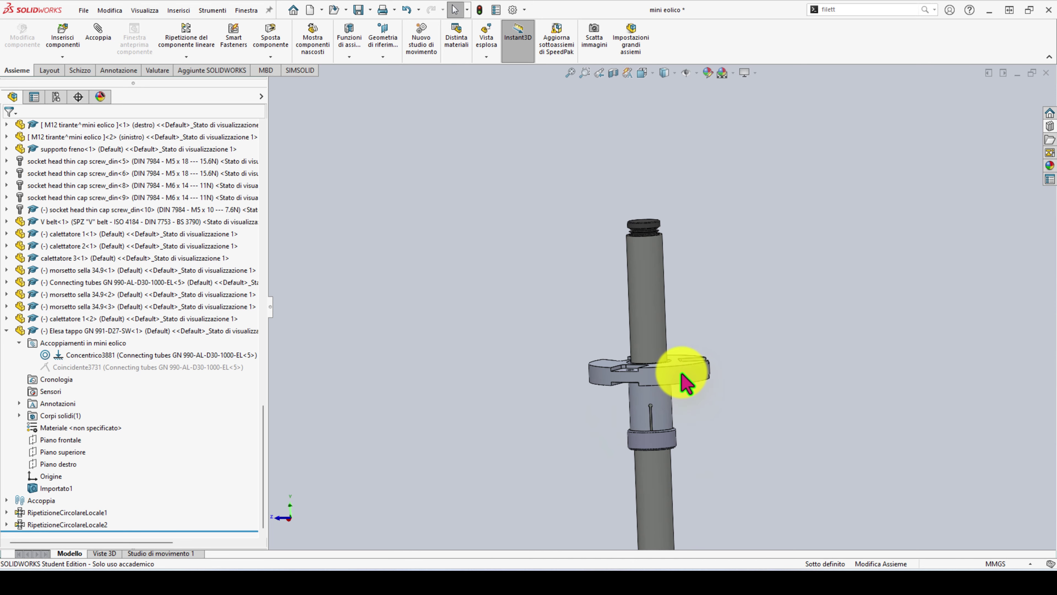
pyautogui.click(679, 362)
pyautogui.moveTo(679, 362)
pyautogui.mouseDown()
pyautogui.moveTo(686, 255)
pyautogui.moveTo(682, 376)
pyautogui.mouseUp()
pyautogui.press('Escape')
pyautogui.scroll(2, 708, 400)
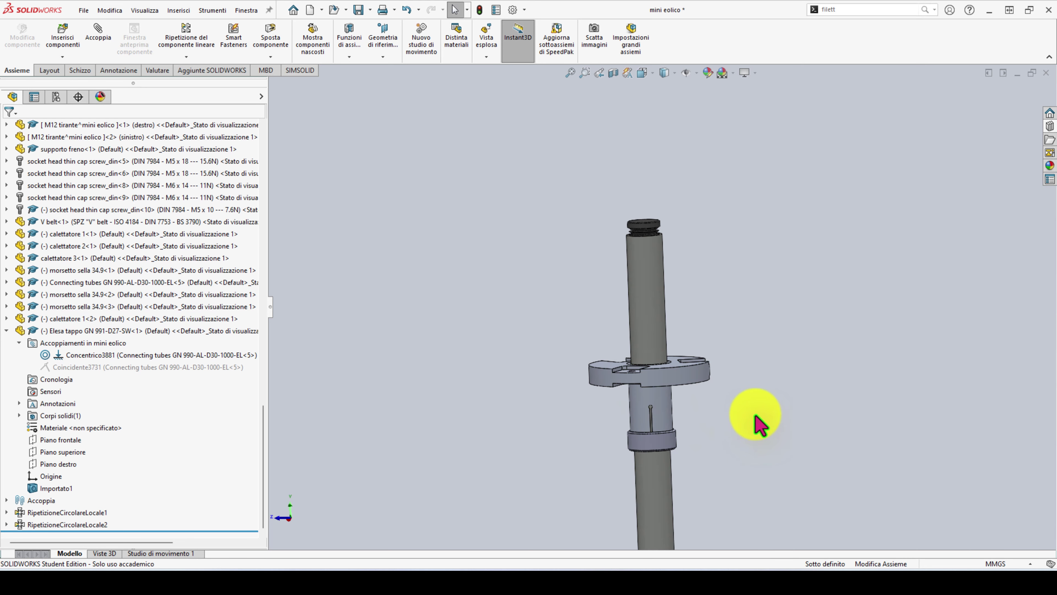